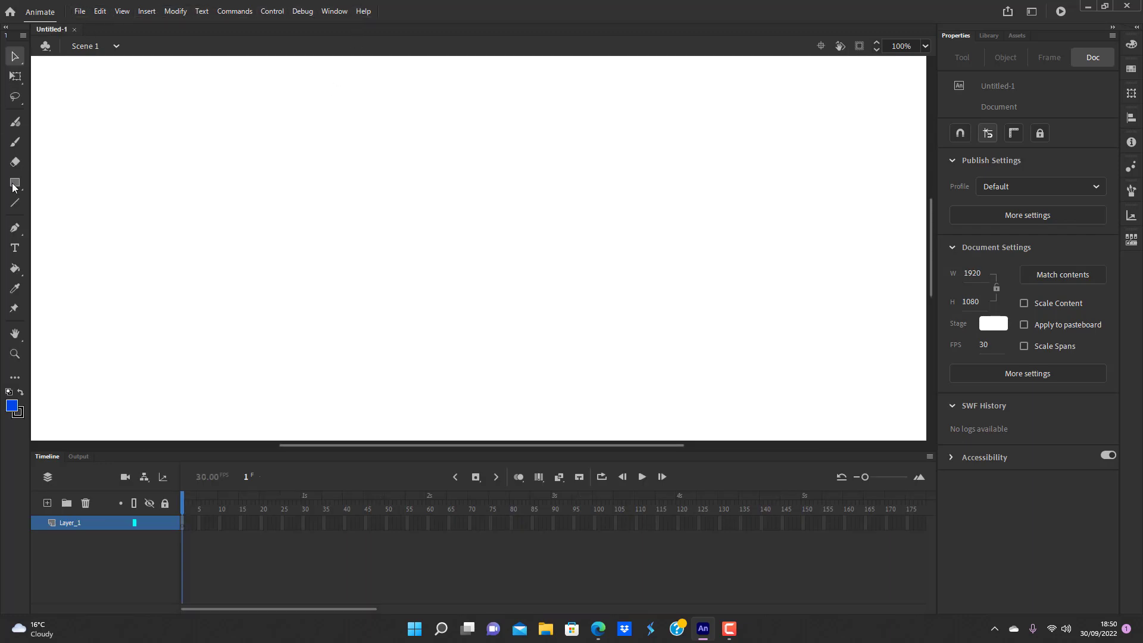
Set the stage magnification to 50%.
left_click(926, 46)
left_click(952, 134)
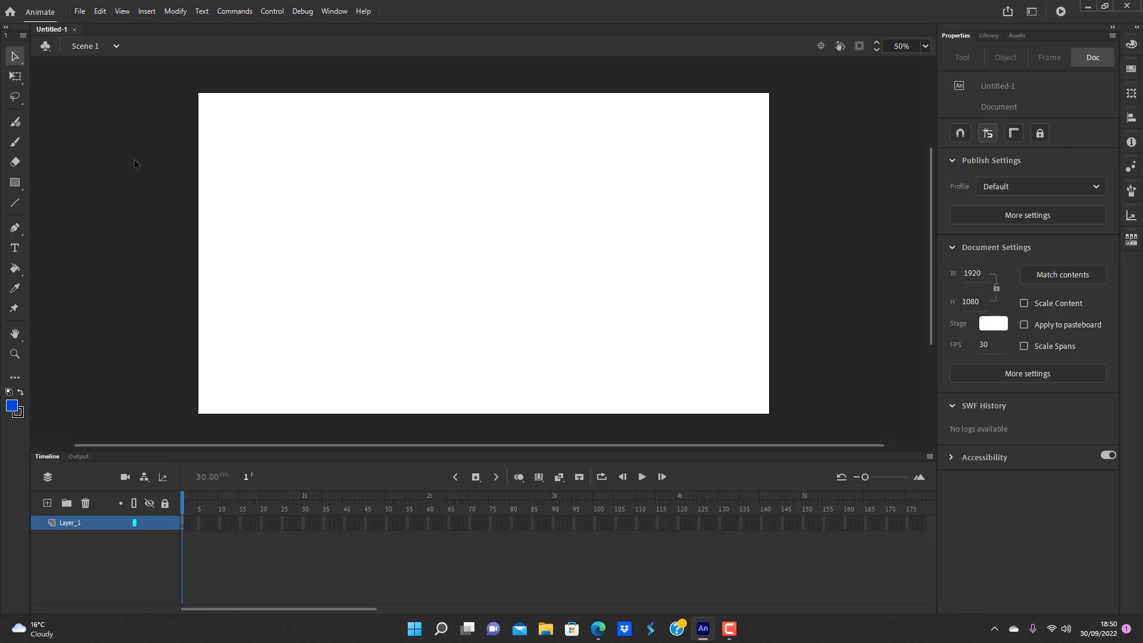
left_click(81, 12)
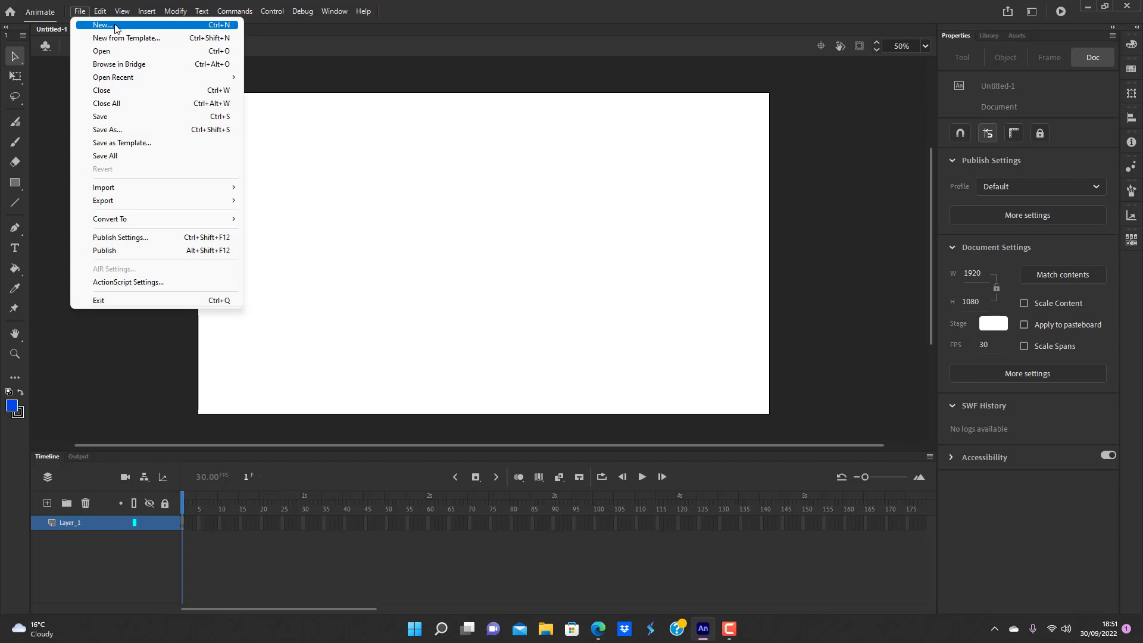
left_click(121, 58)
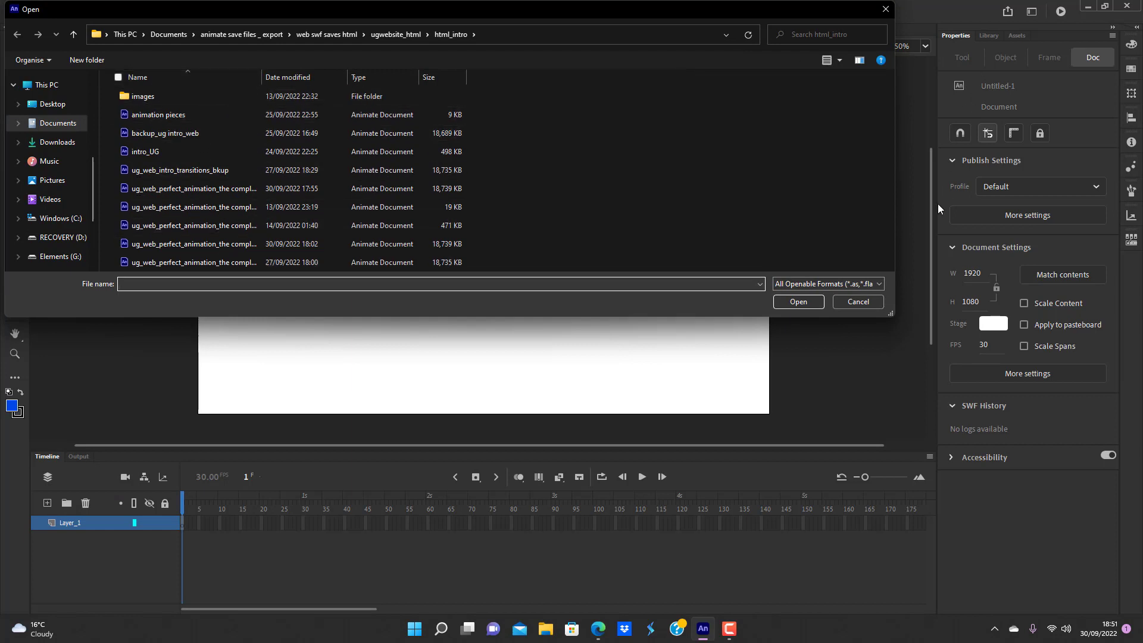
left_click(852, 302)
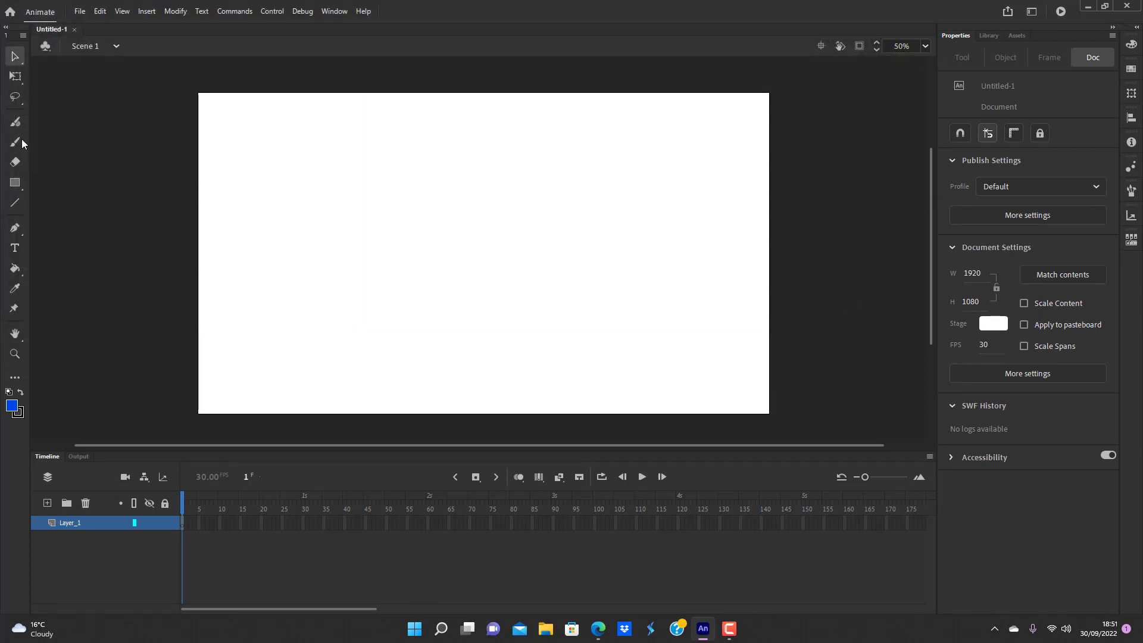
left_click(79, 11)
mouse_move(132, 77)
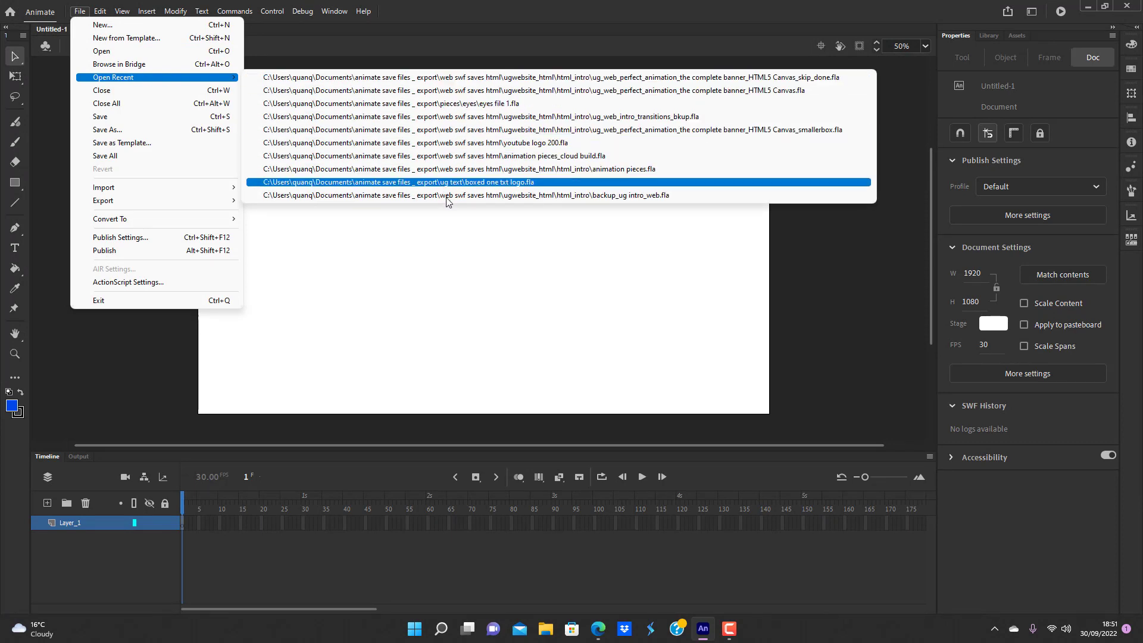
left_click(822, 236)
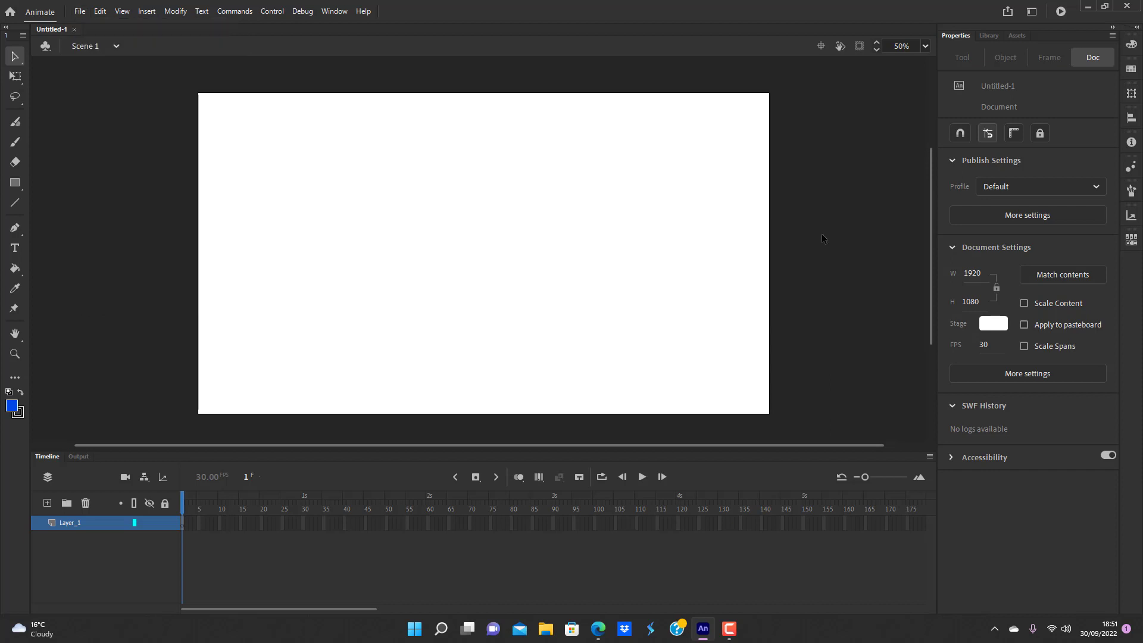
left_click(79, 11)
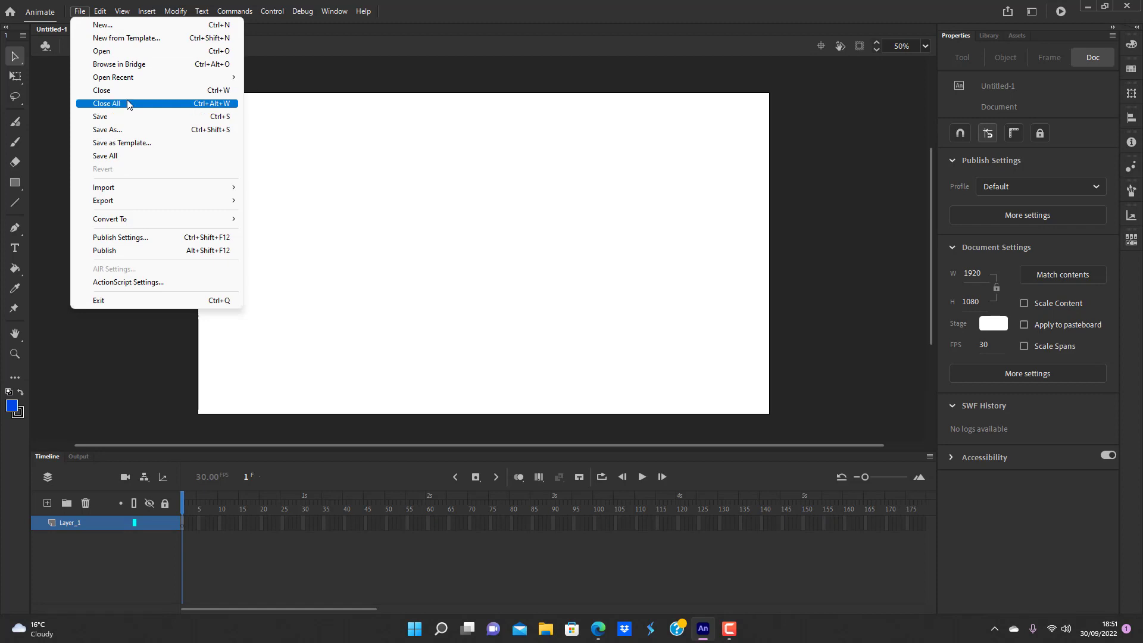
left_click(287, 71)
Open the recent documents eyes file 1.fla and ug_web_intro_transitions_bkup.fla.
left_click(78, 12)
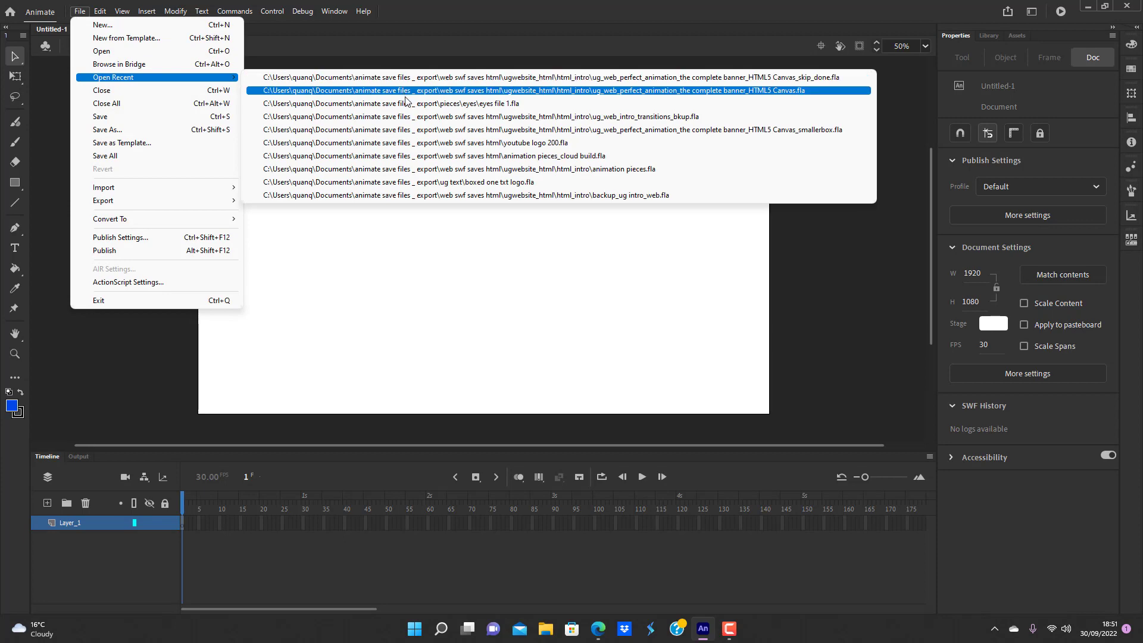
left_click(405, 103)
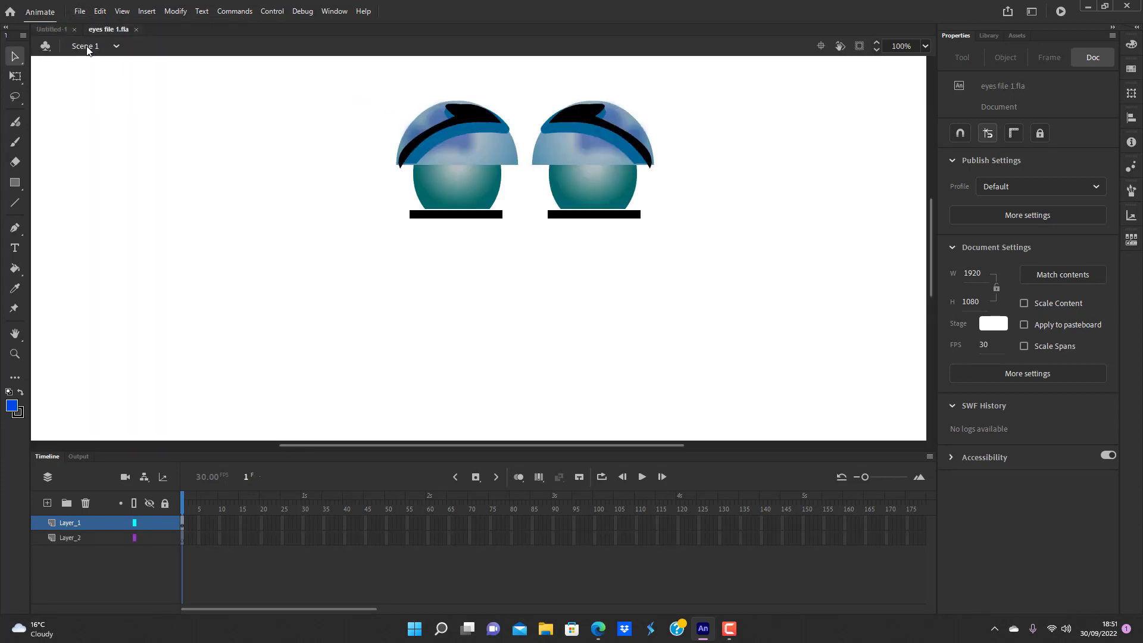
left_click(79, 12)
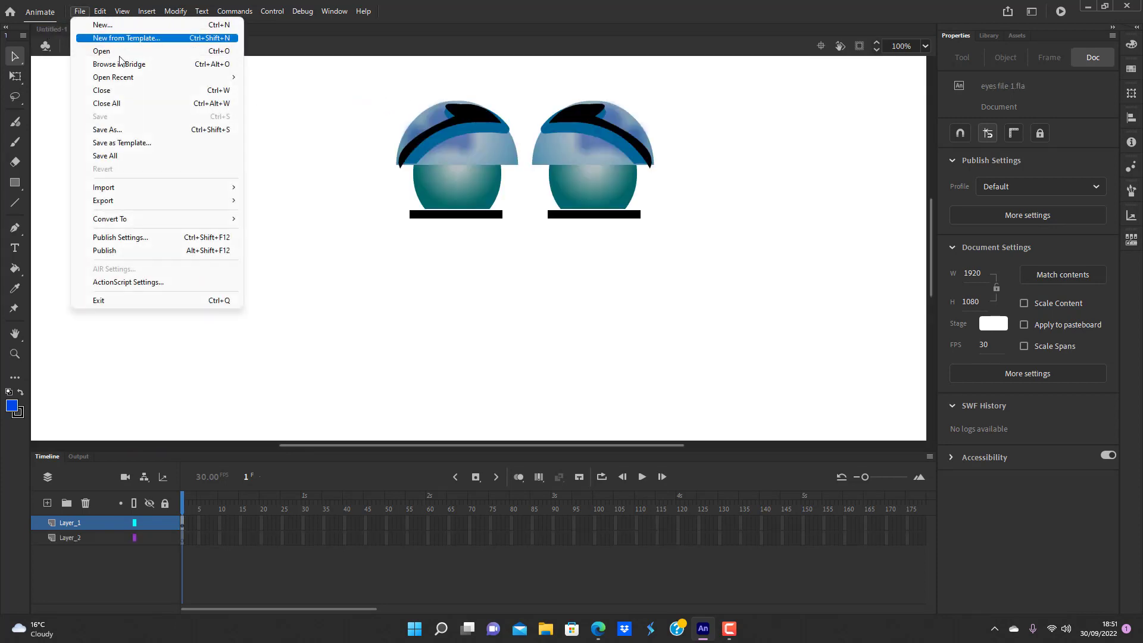
mouse_move(137, 78)
left_click(461, 117)
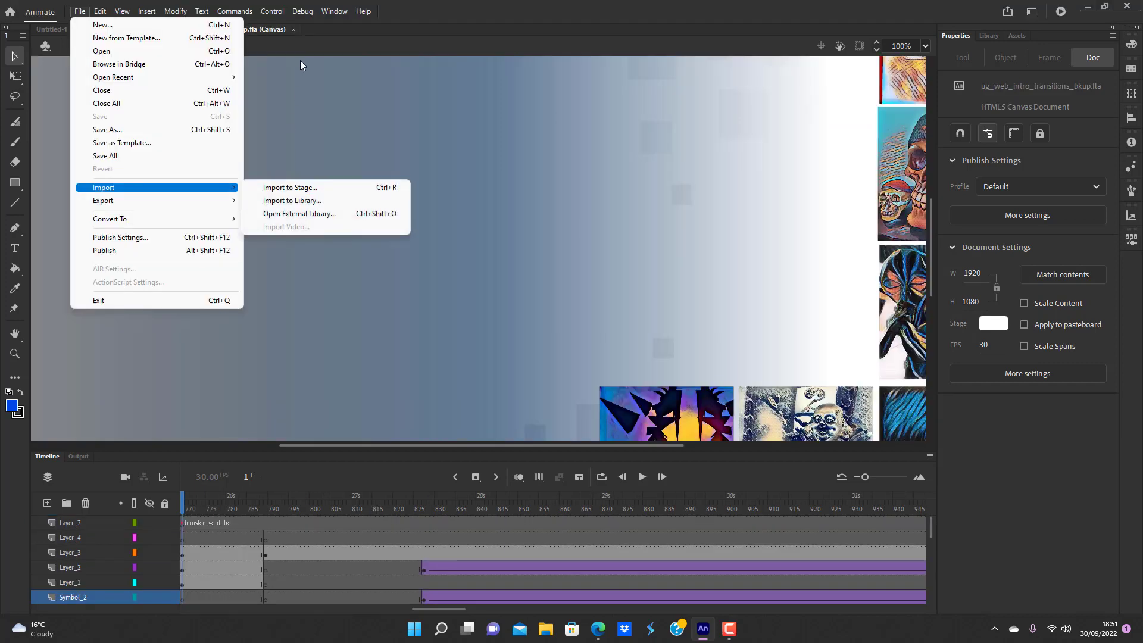
Close ug_web_intro_transitions_bkup.fla and eyes file 1.fla, going back to the blank Untitled-1 document.
left_click(320, 47)
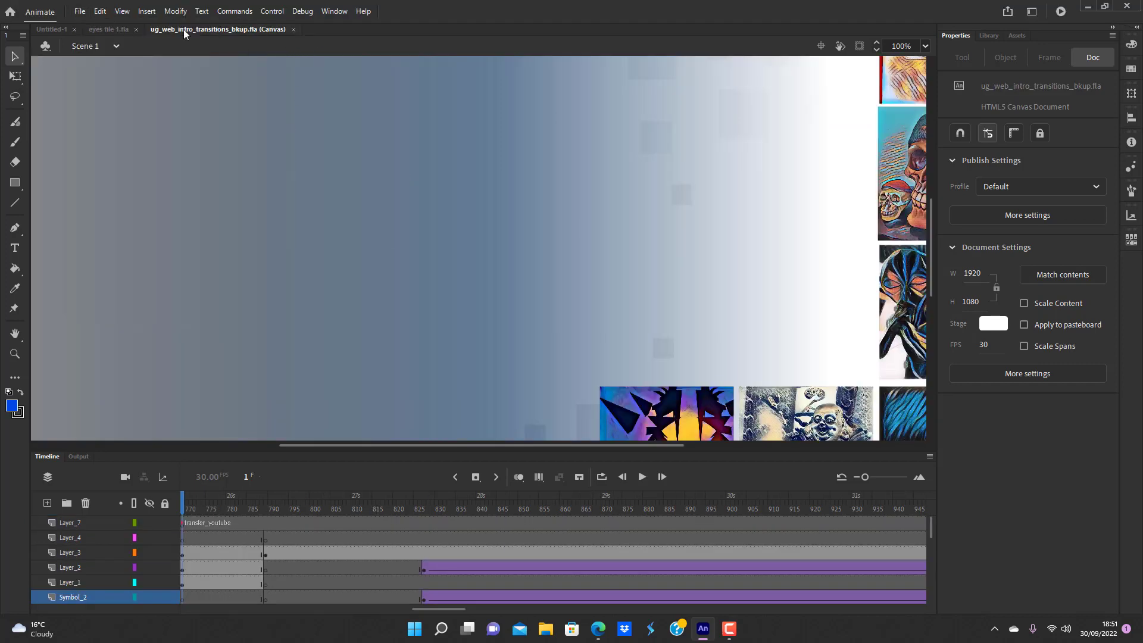
left_click(88, 11)
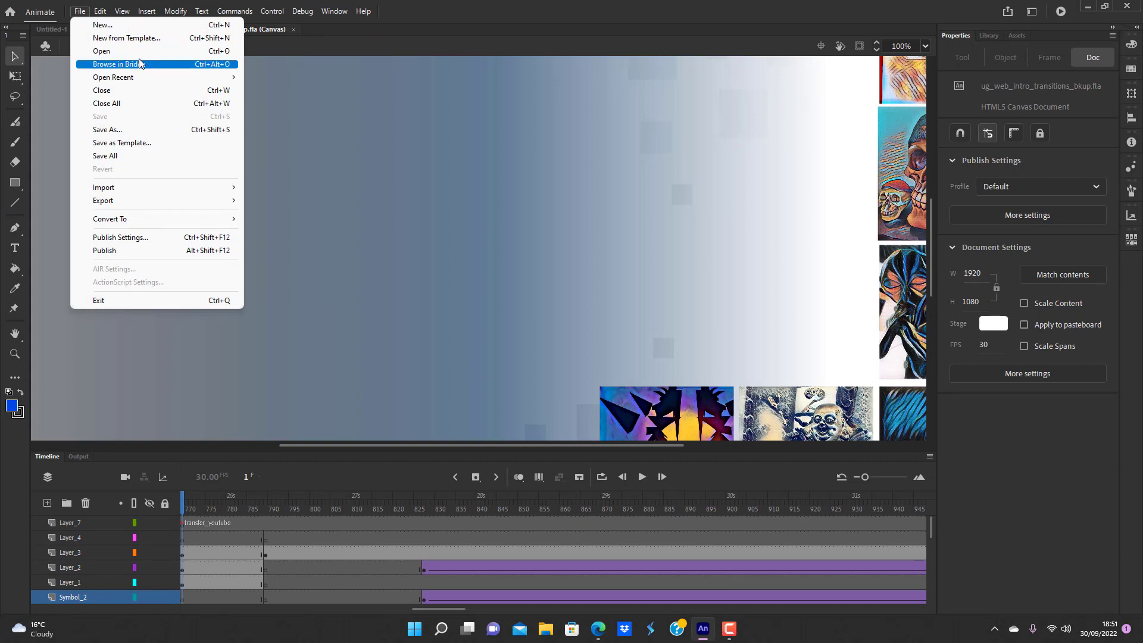
left_click(292, 30)
left_click(291, 31)
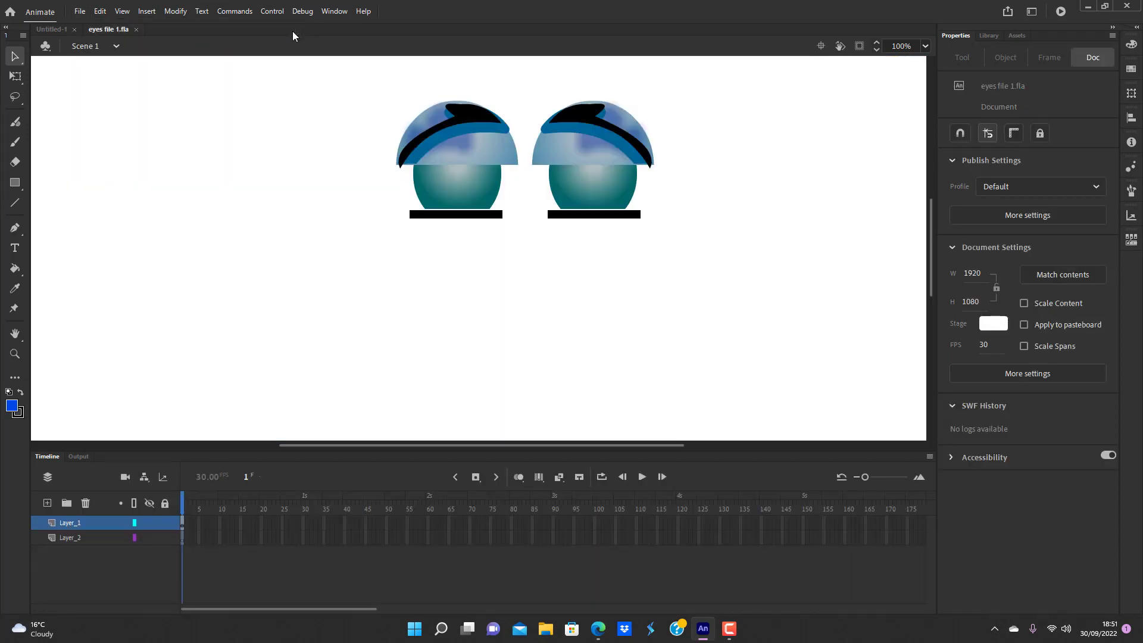
left_click(136, 29)
Import IMG_0010 with its numbered image sequence from the 2017 downloads folder to the stage, with the file filter set to All Files.
left_click(79, 12)
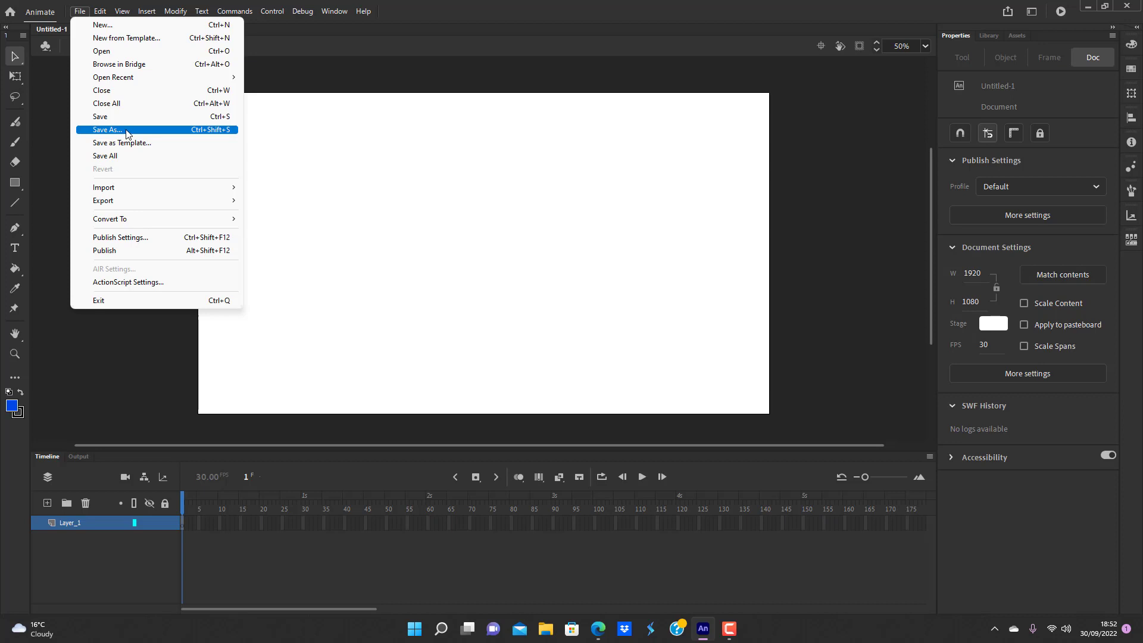
mouse_move(127, 189)
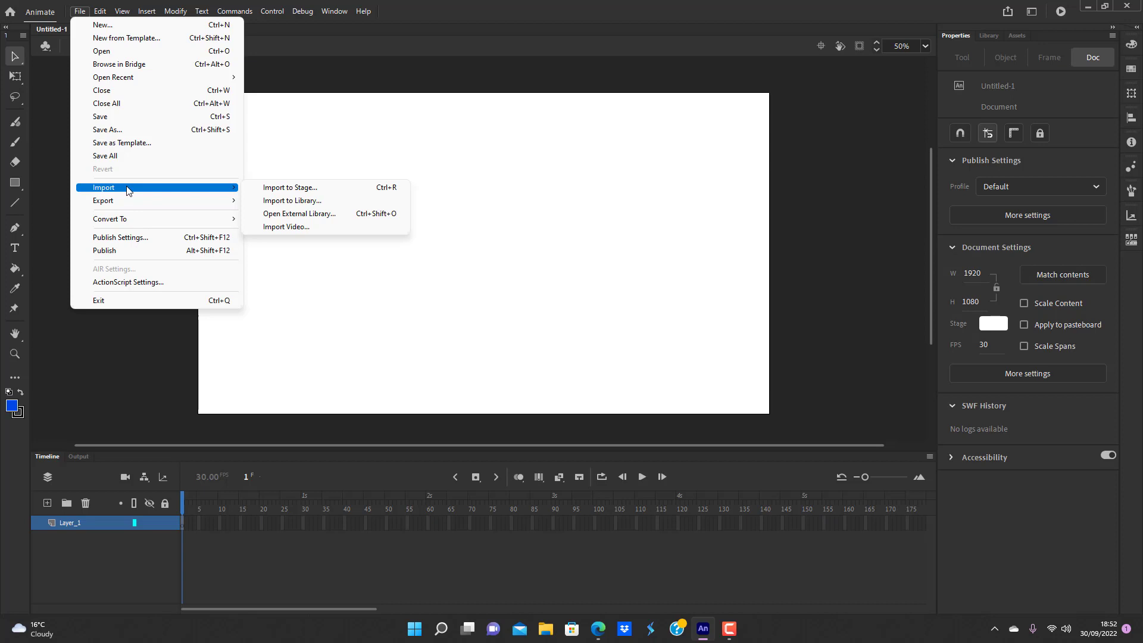
left_click(306, 189)
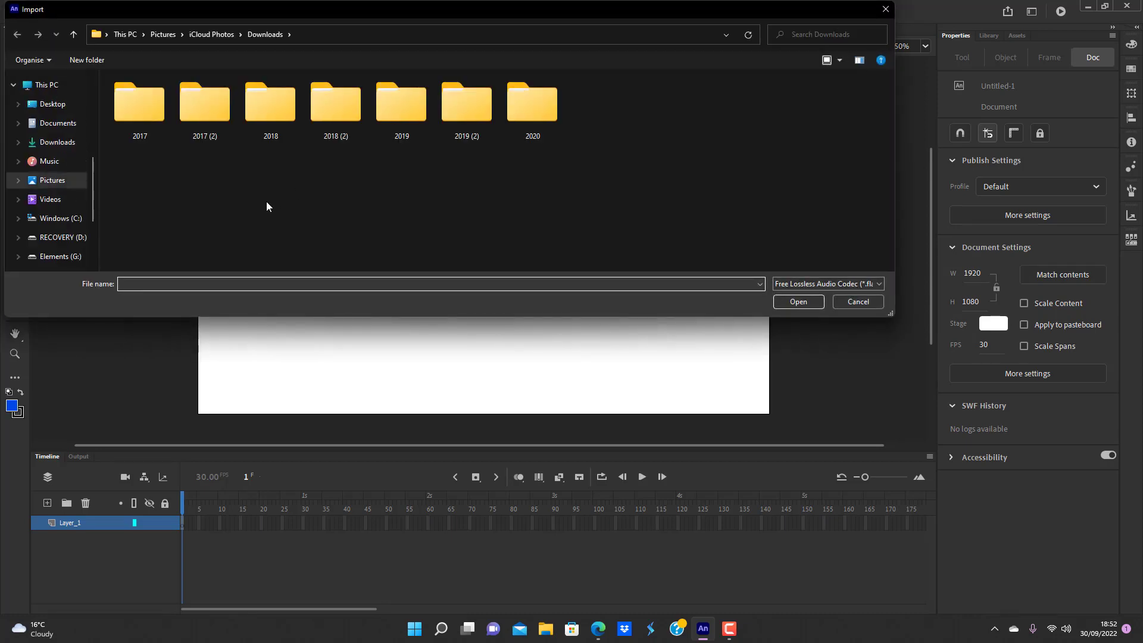
double_click(126, 105)
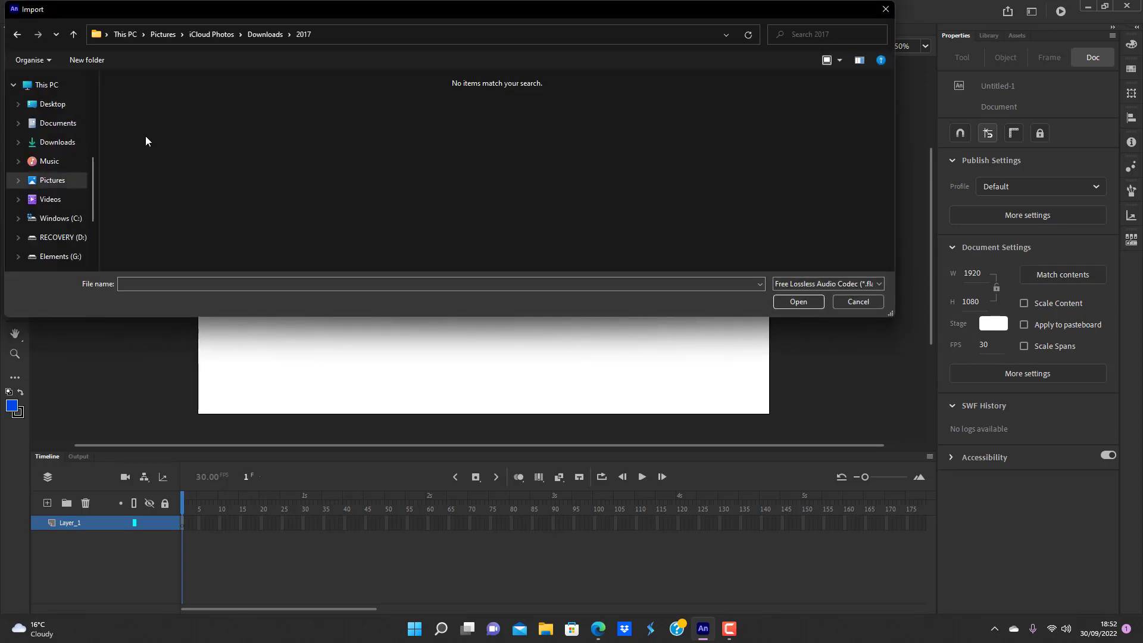
left_click(878, 284)
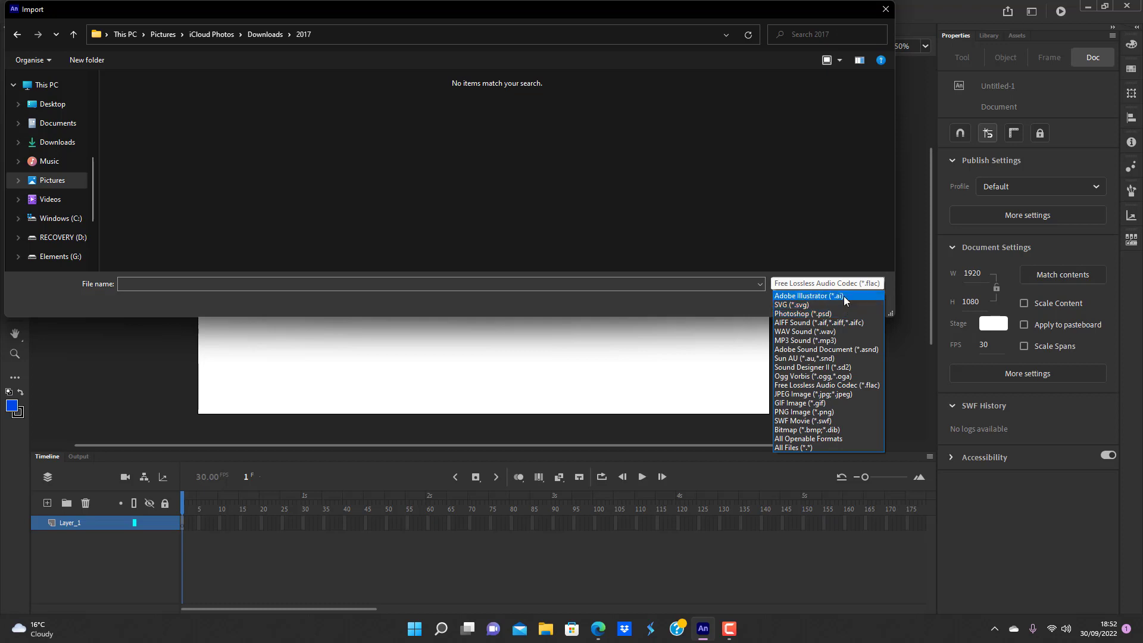
left_click(822, 448)
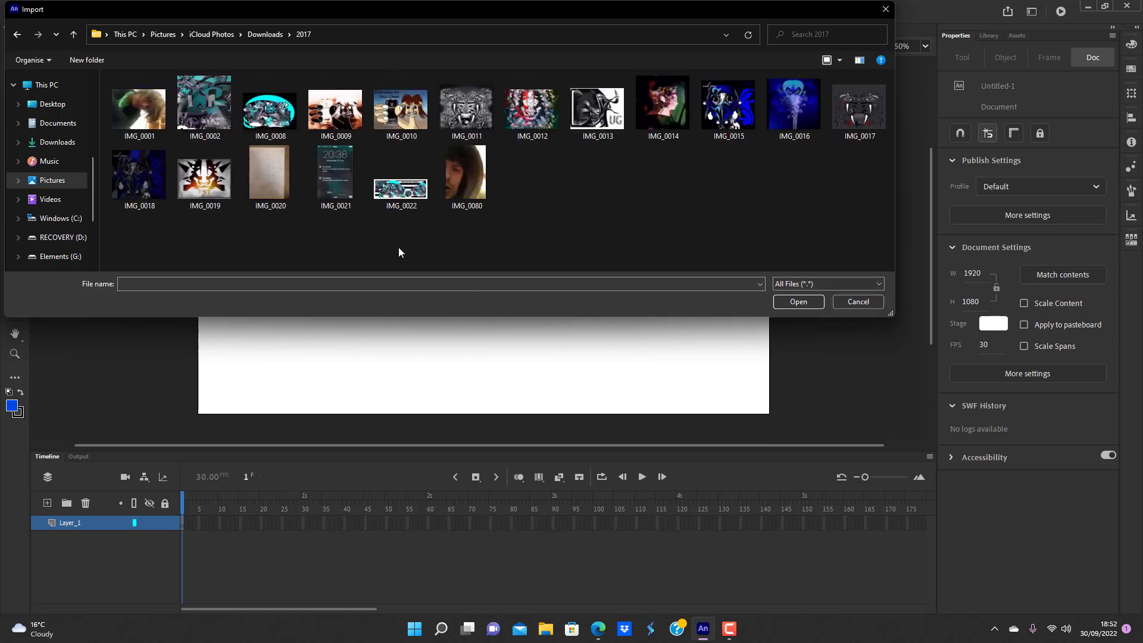
left_click(405, 123)
left_click(797, 305)
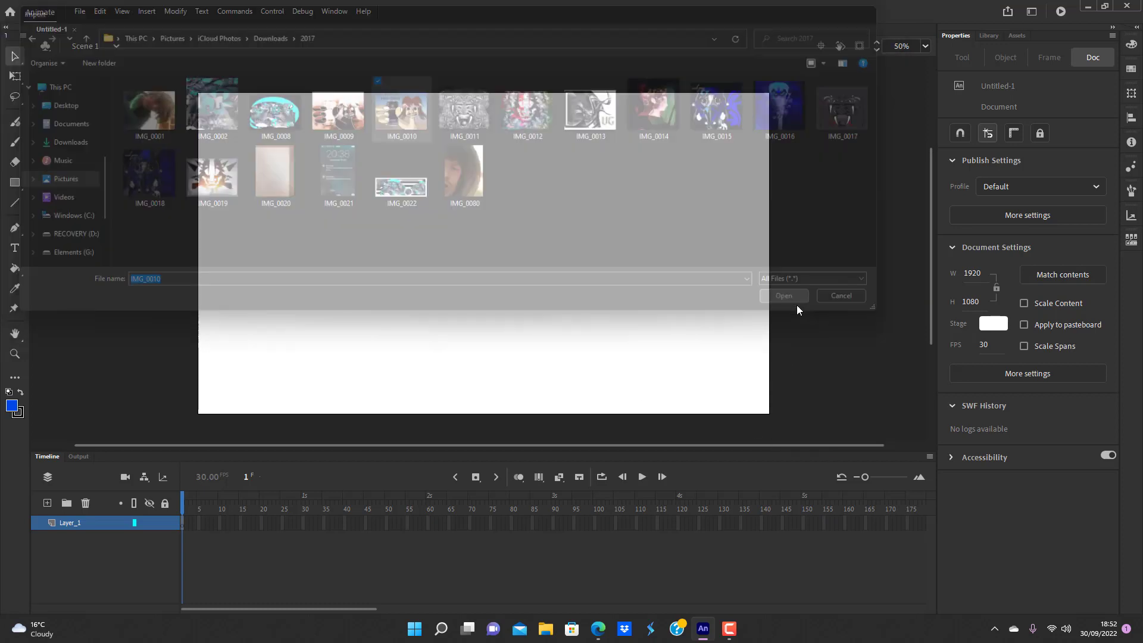
left_click(578, 330)
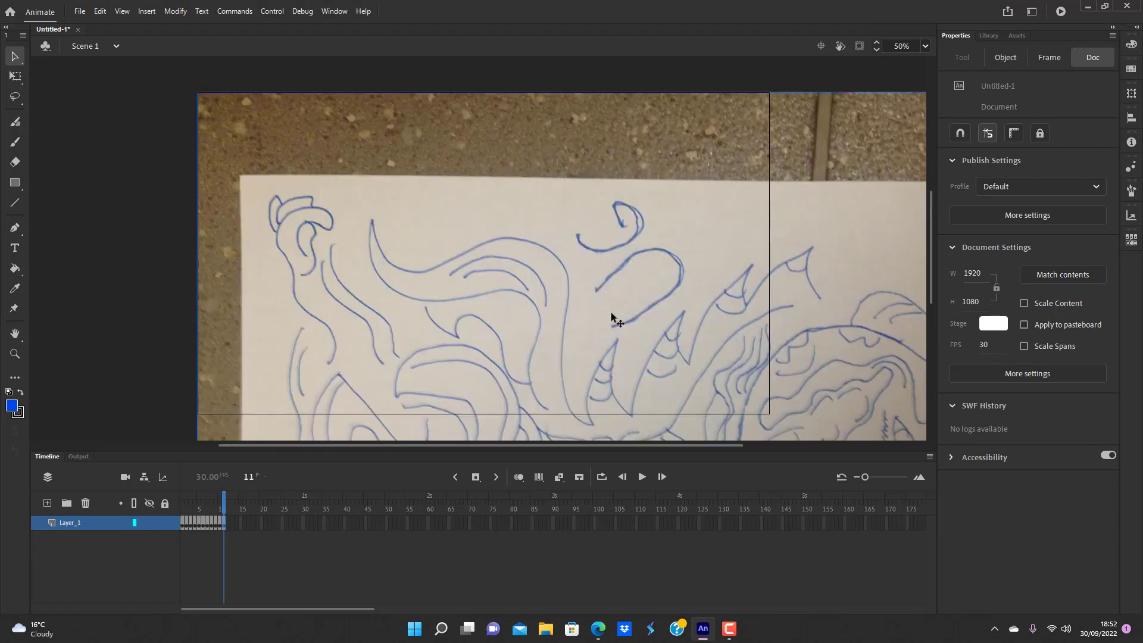
Move the imported picture on frame 11 around the stage and delete it from that frame.
left_click_drag(614, 319, 518, 13)
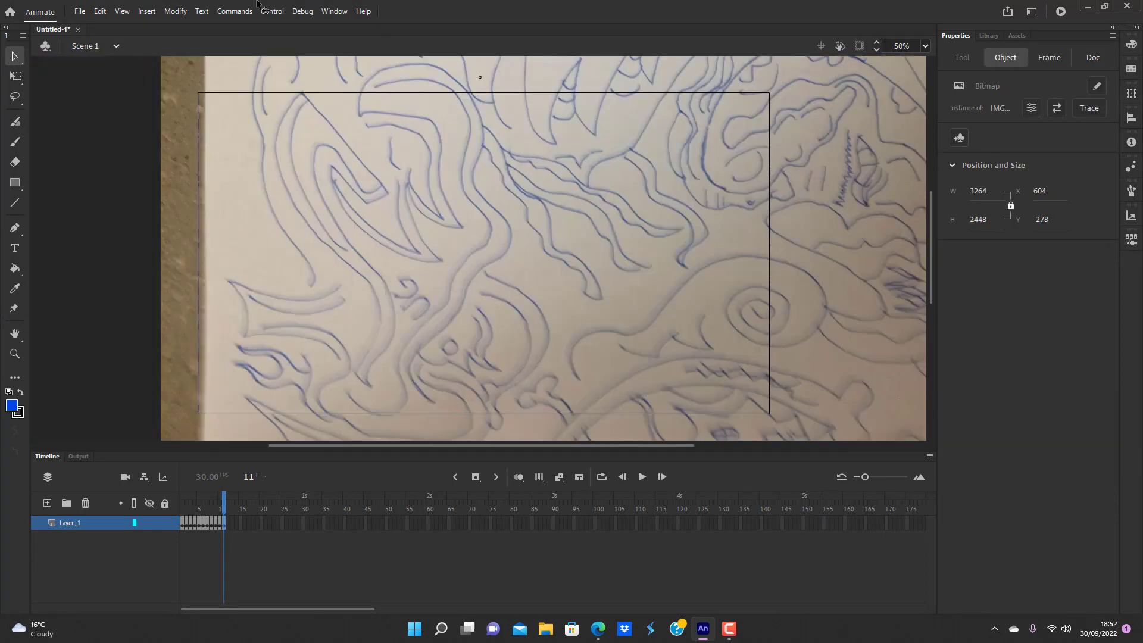
left_click_drag(843, 280, 313, 464)
left_click_drag(658, 208, 638, 455)
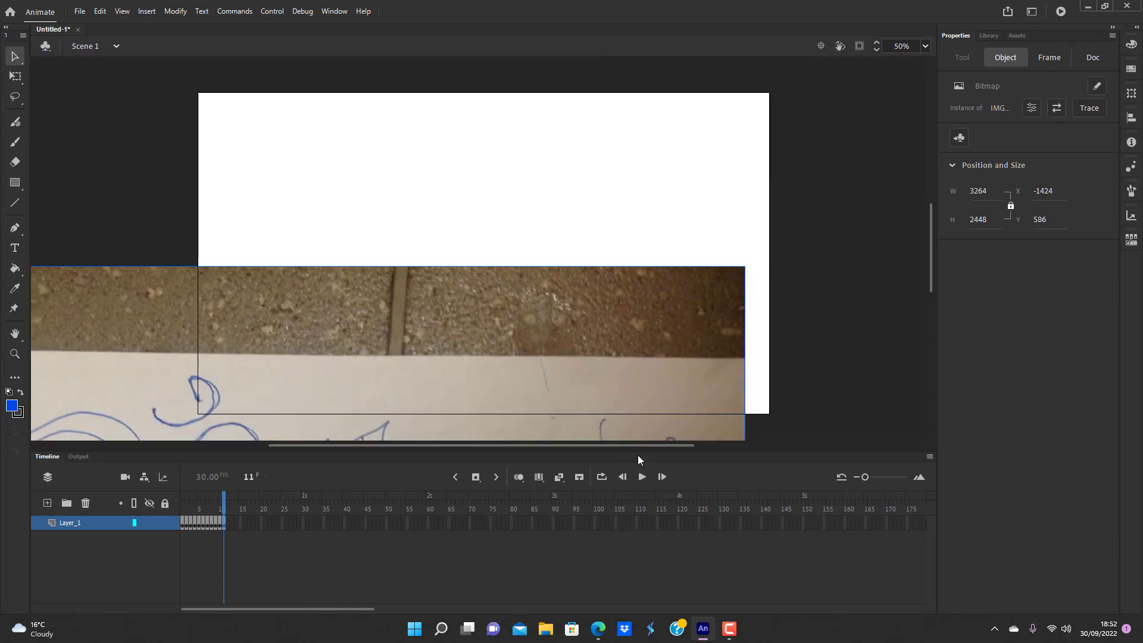
key("Delete")
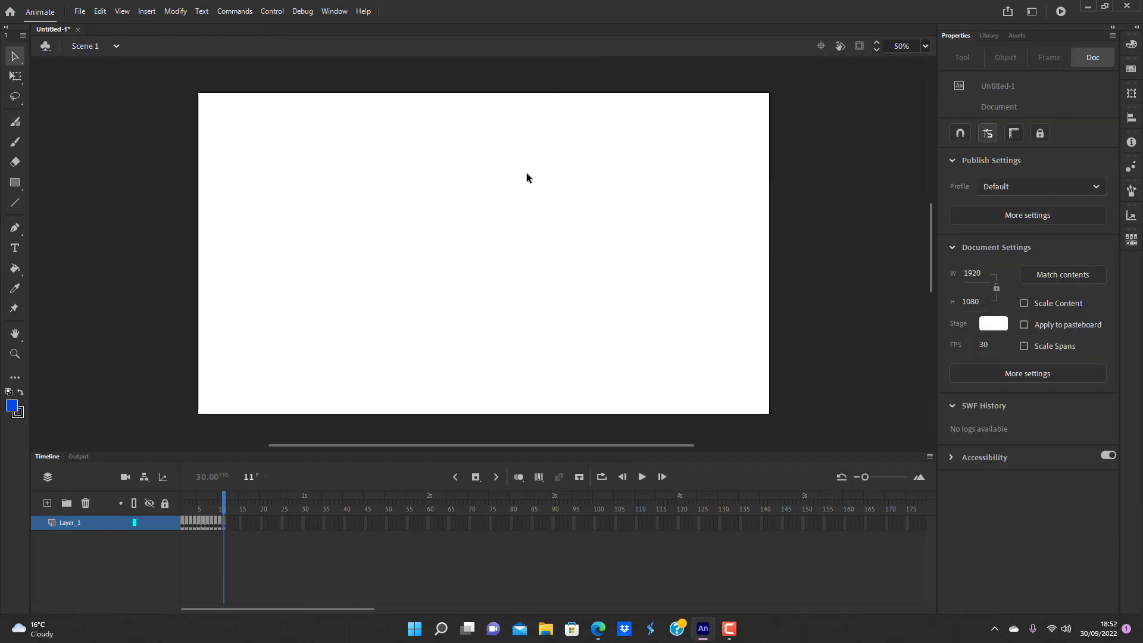
Import IMG_0010 from the 2017 folder to the library, choosing to replace existing items.
left_click(79, 11)
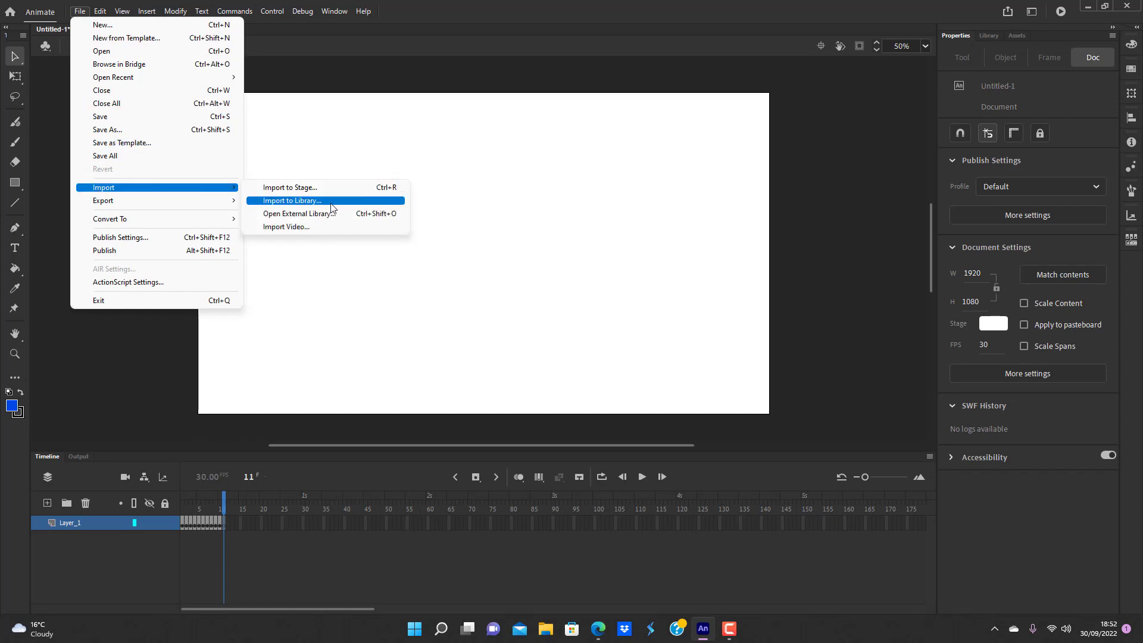
left_click(332, 203)
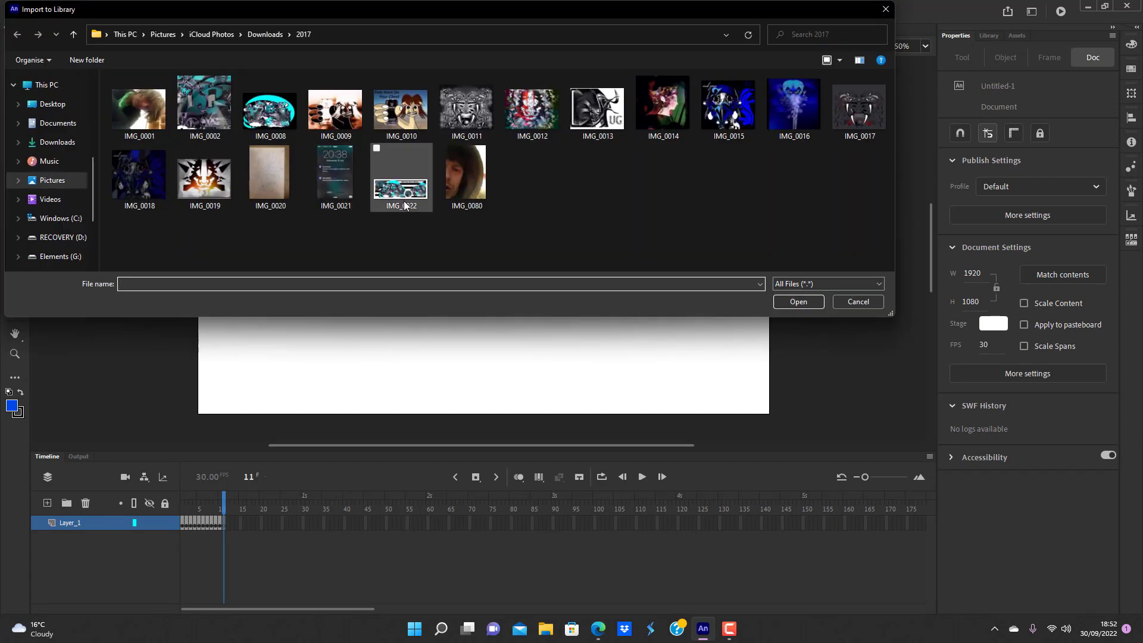
left_click(398, 106)
left_click(784, 303)
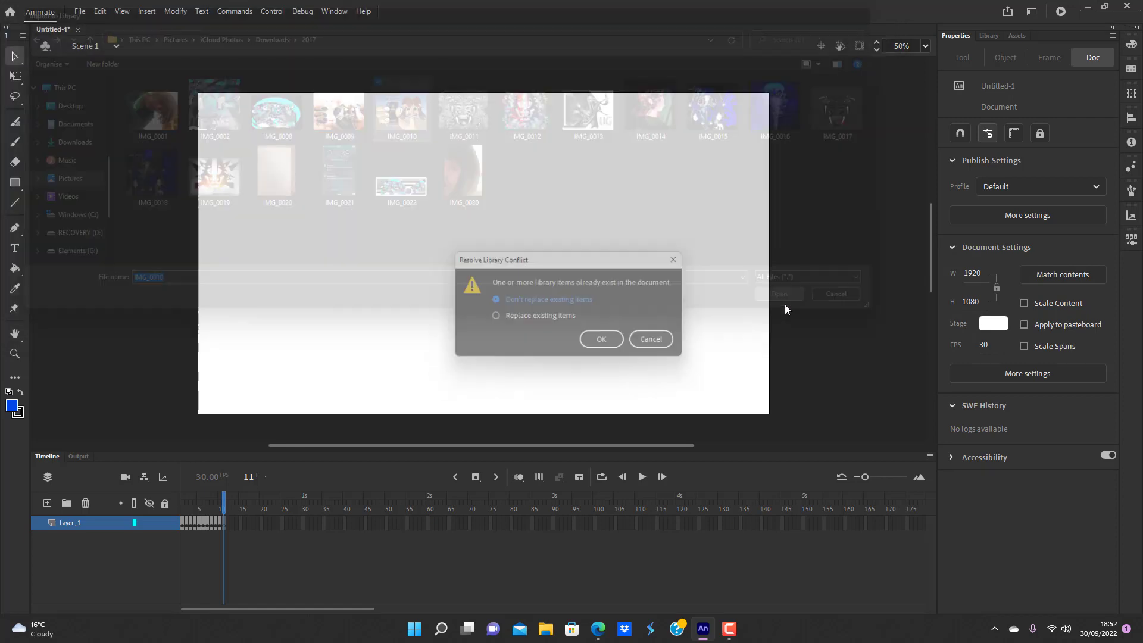
left_click(495, 319)
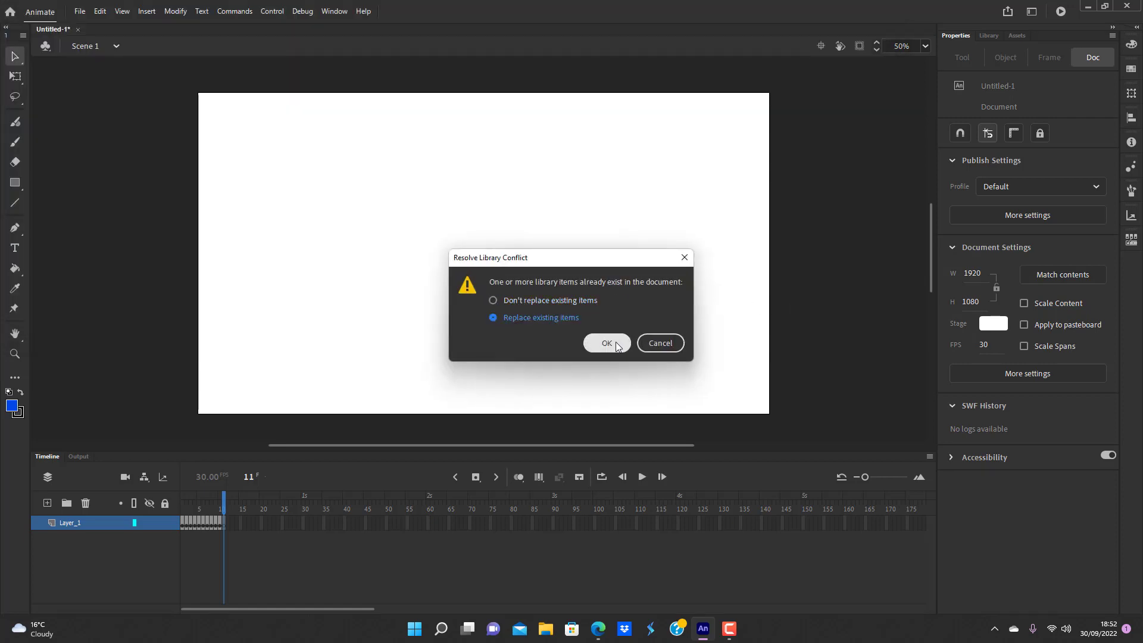
left_click(614, 341)
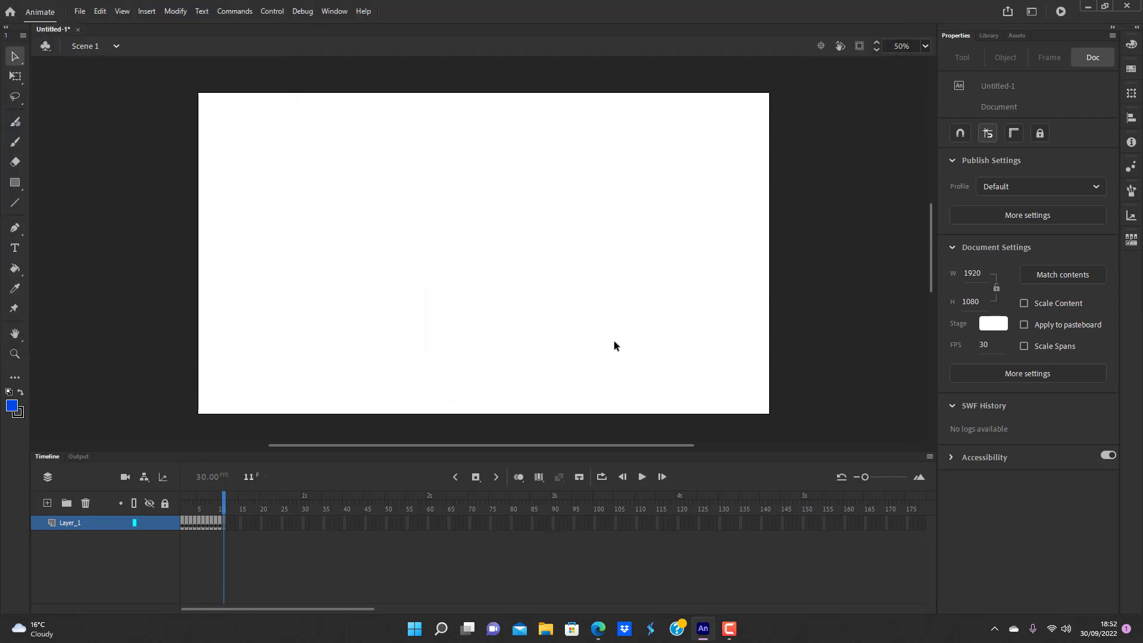
Show the document's library of imported images and check where its display is toggled.
left_click(989, 35)
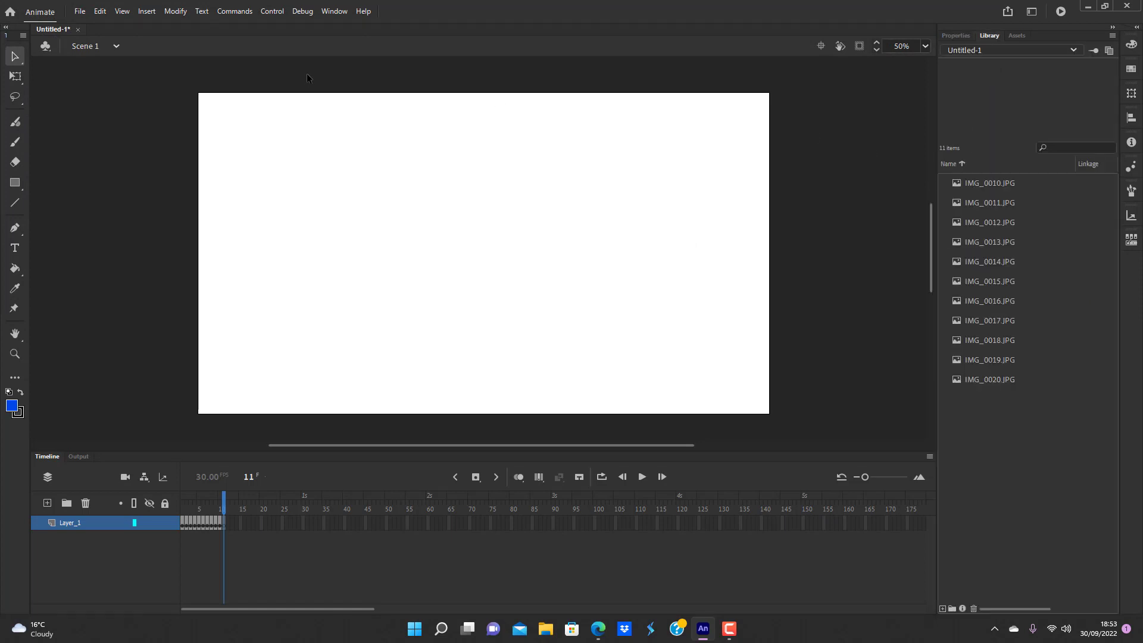
left_click(343, 11)
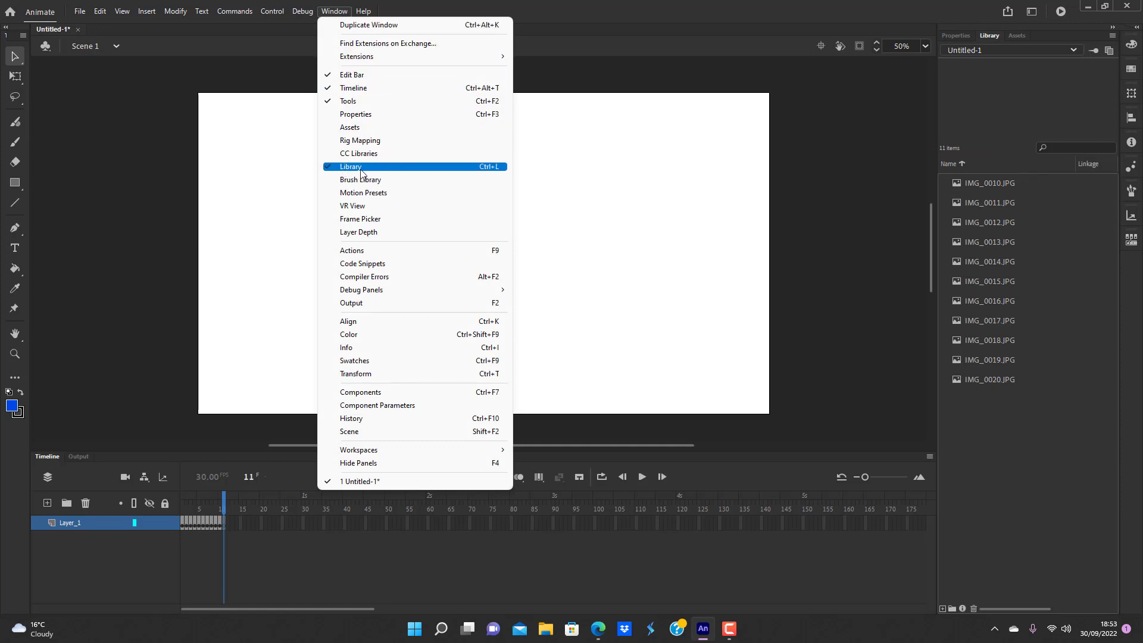
left_click(131, 166)
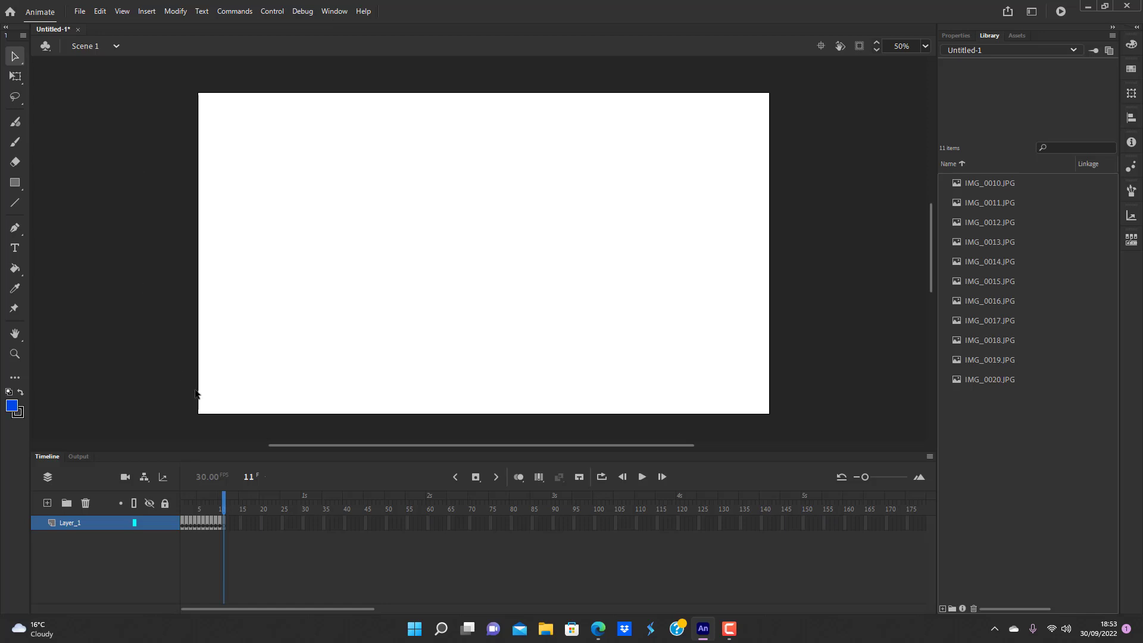
Move the playhead to frame 1 and delete the imported picture there from the stage.
left_click_drag(224, 503, 182, 503)
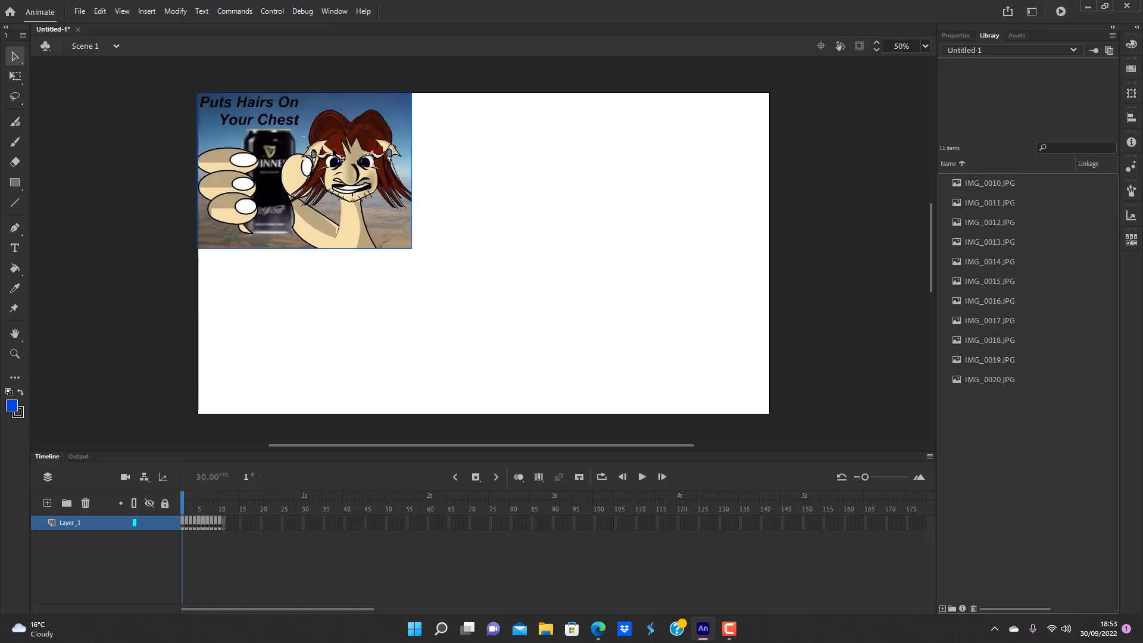
key("Delete")
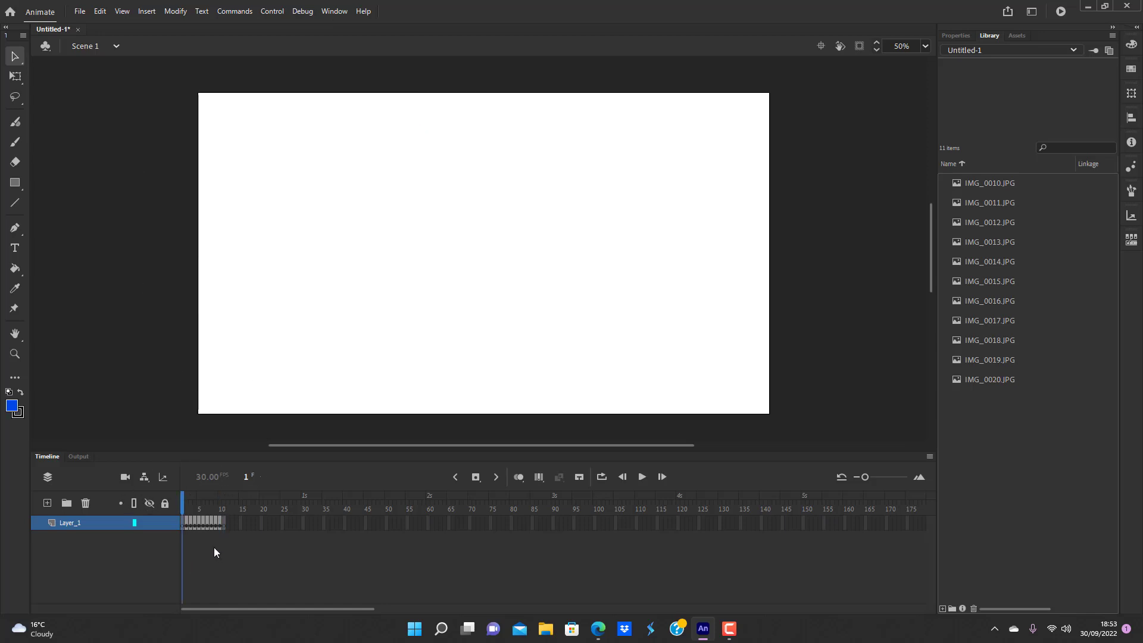
Remove all frames that held the imported image sequence from Layer_1.
right_click(203, 520)
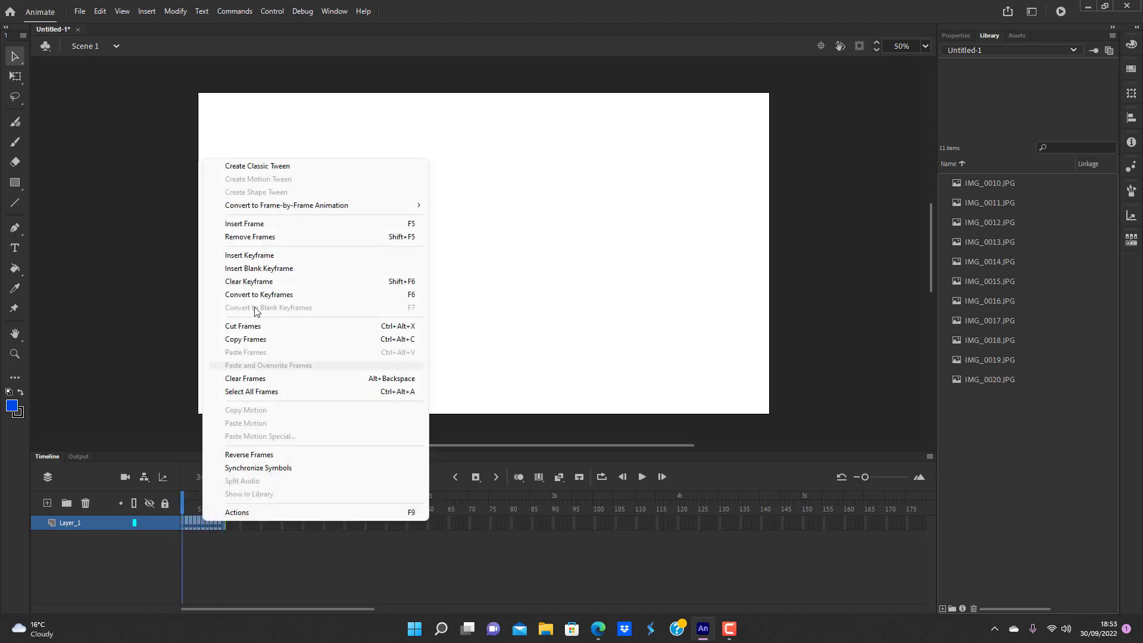
left_click(262, 236)
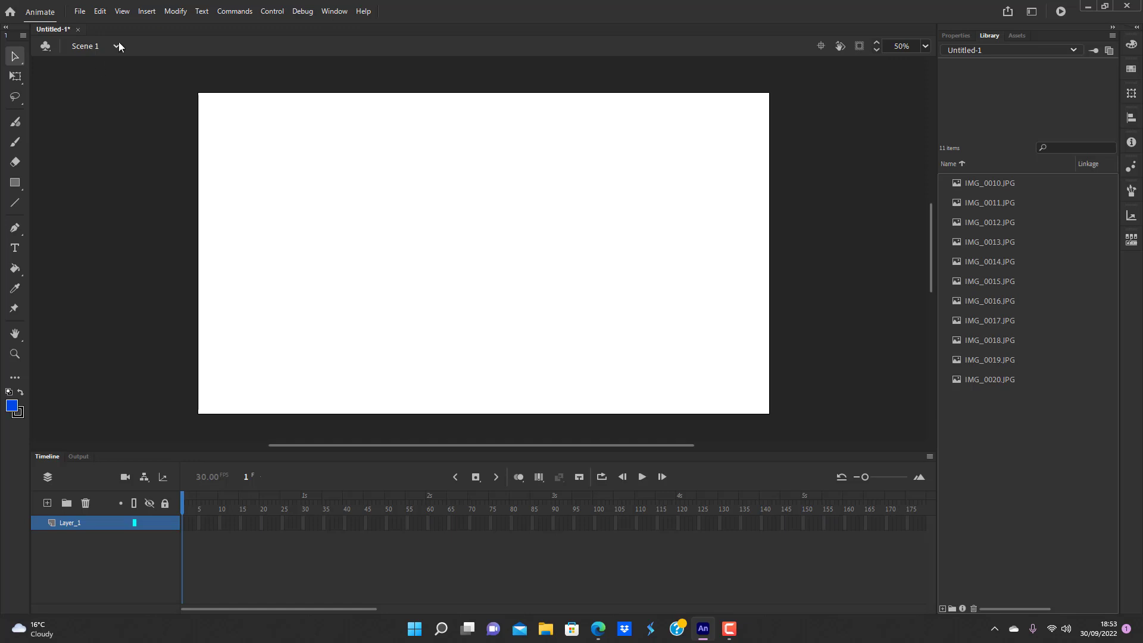
Examine the formats the document can be converted to, its Publish Settings and the remaining file commands.
left_click(80, 12)
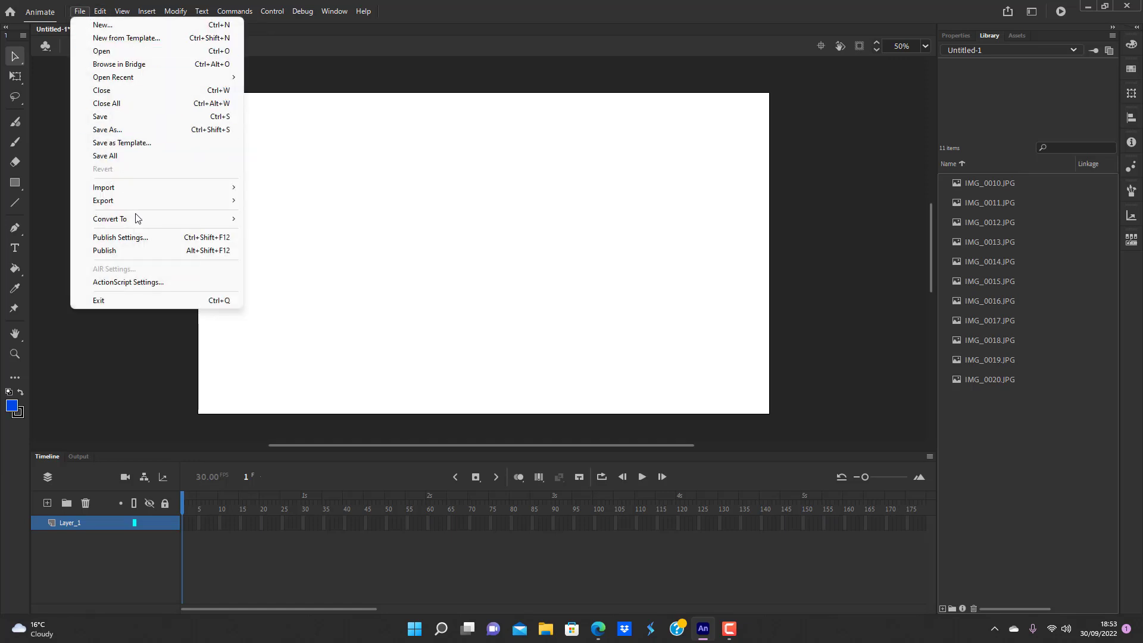
mouse_move(137, 224)
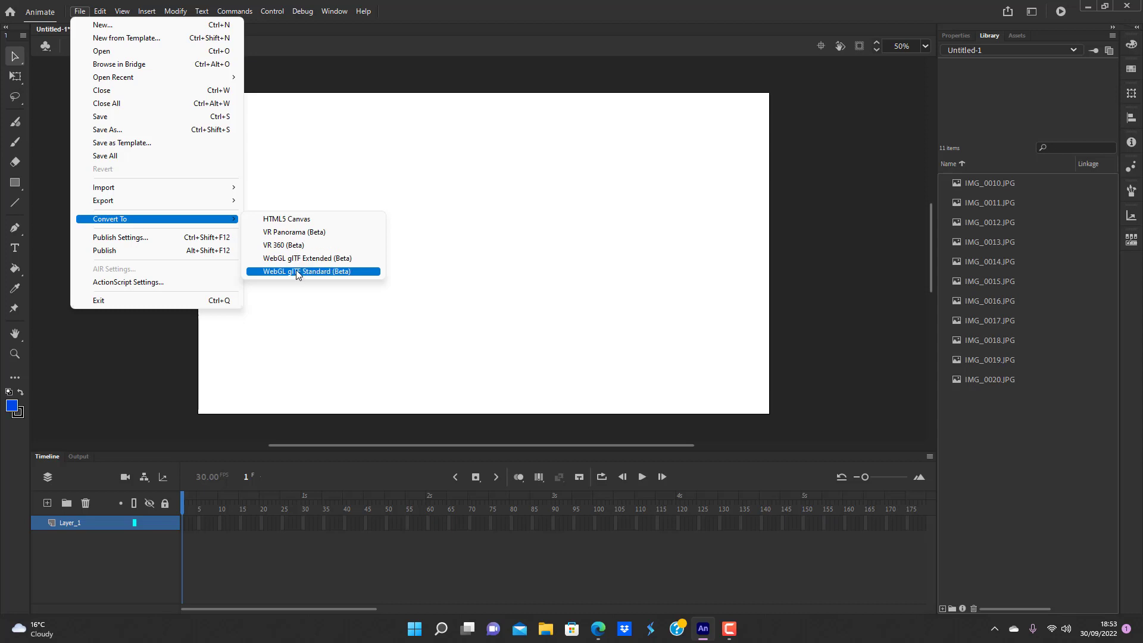
left_click(144, 237)
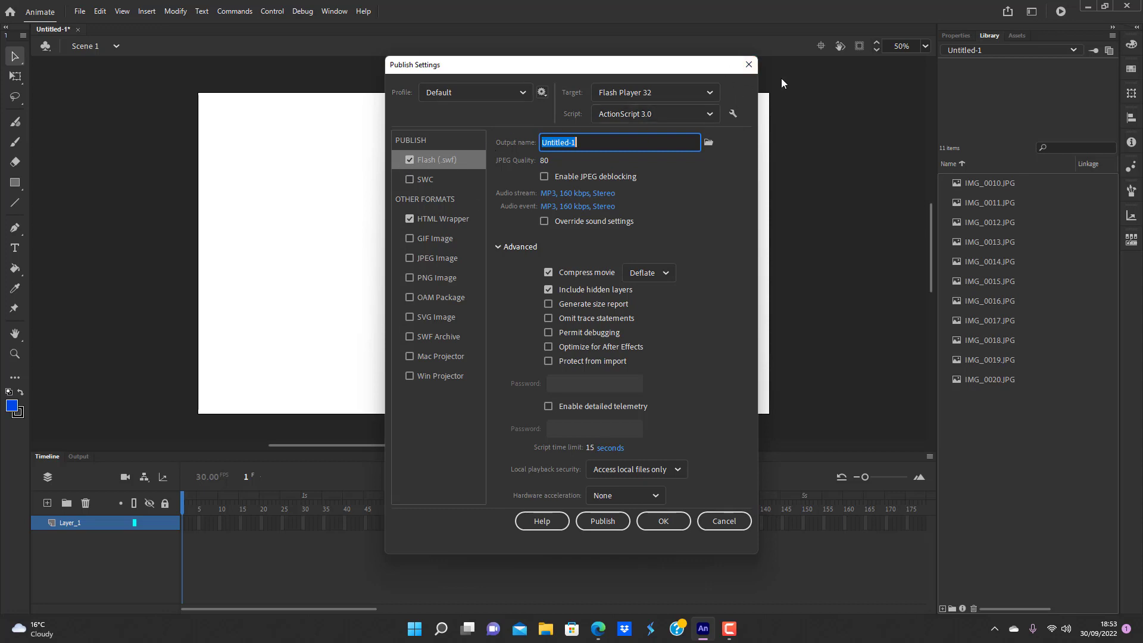
left_click(748, 65)
left_click(79, 11)
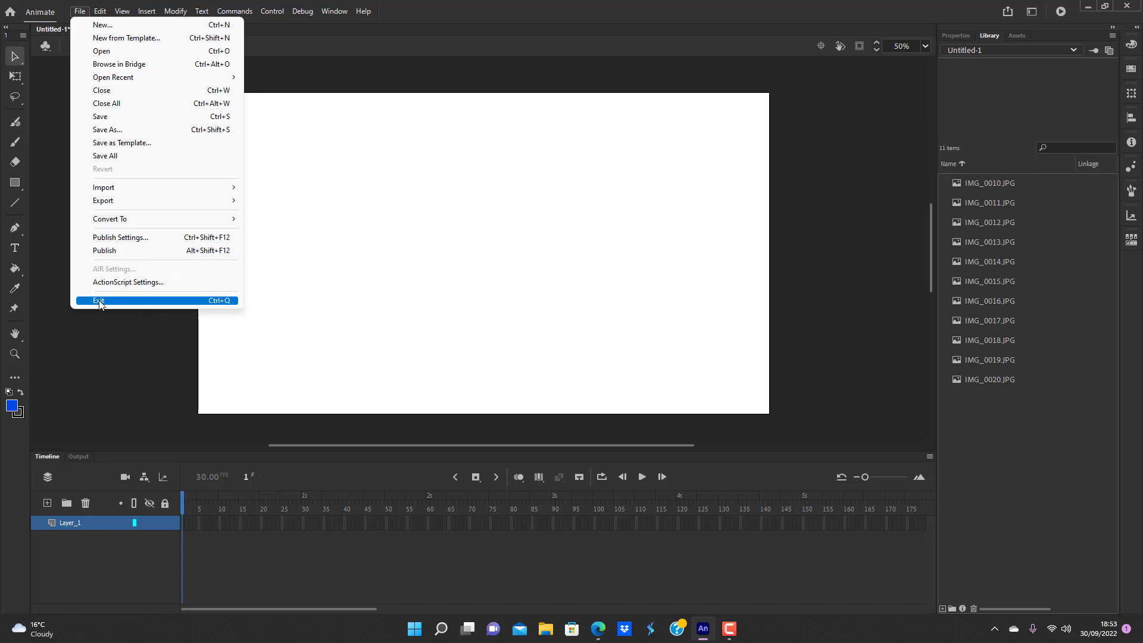
left_click(145, 327)
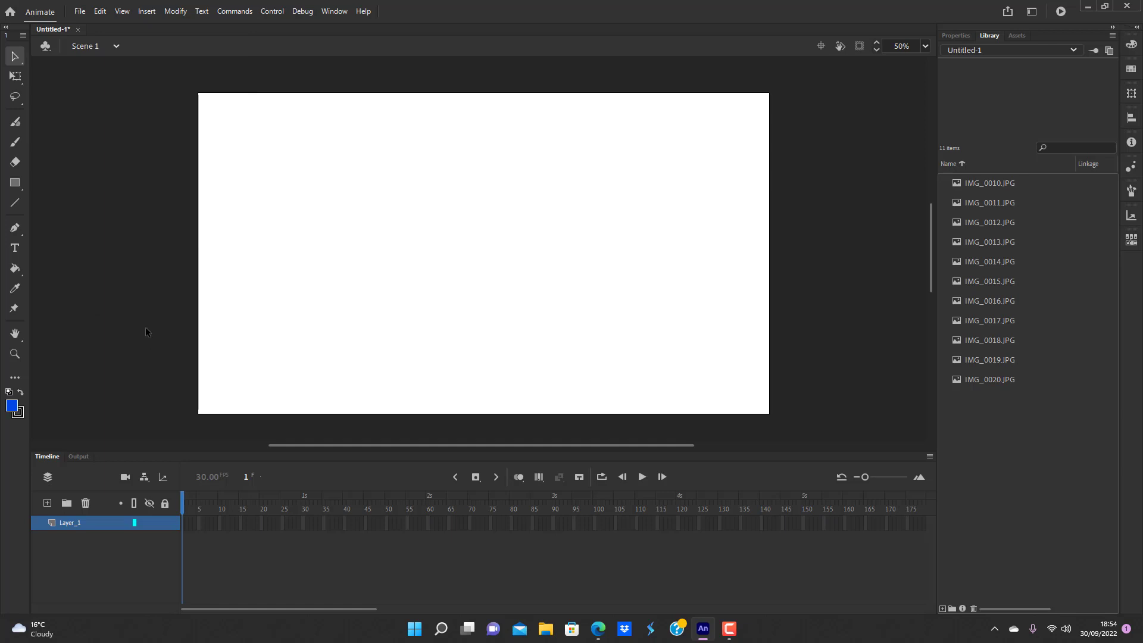
Examine which editing commands are available while nothing is selected on the stage.
left_click(104, 17)
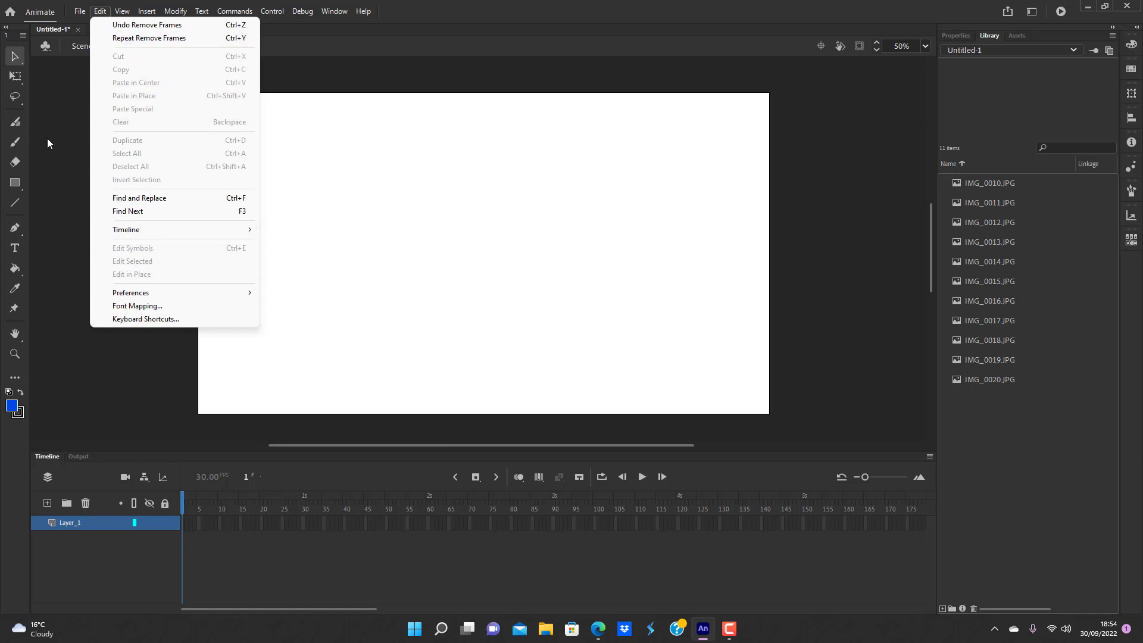
left_click(75, 115)
left_click(100, 12)
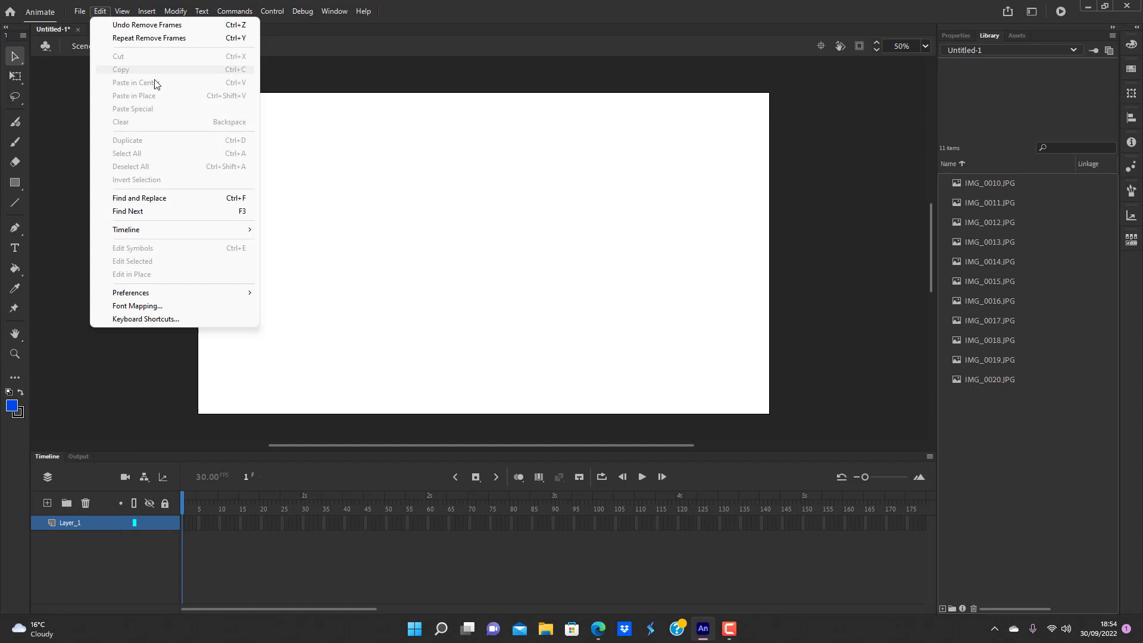
left_click(117, 370)
Try to draw a rectangle on the empty stage with the Rectangle tool.
left_click(18, 184)
left_click(259, 154)
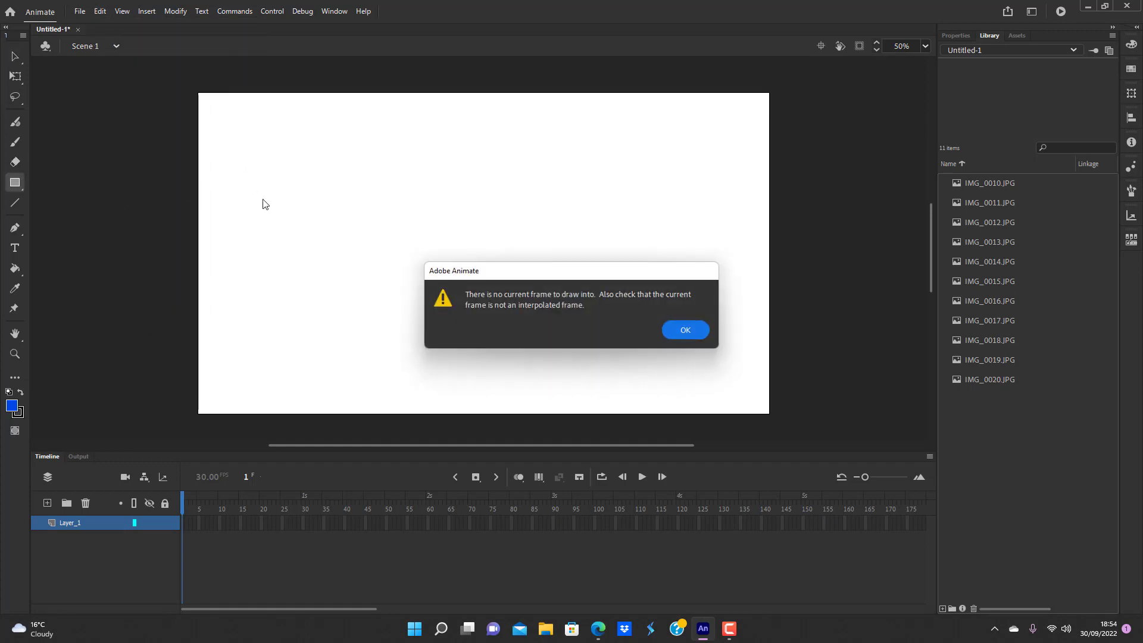
left_click(685, 330)
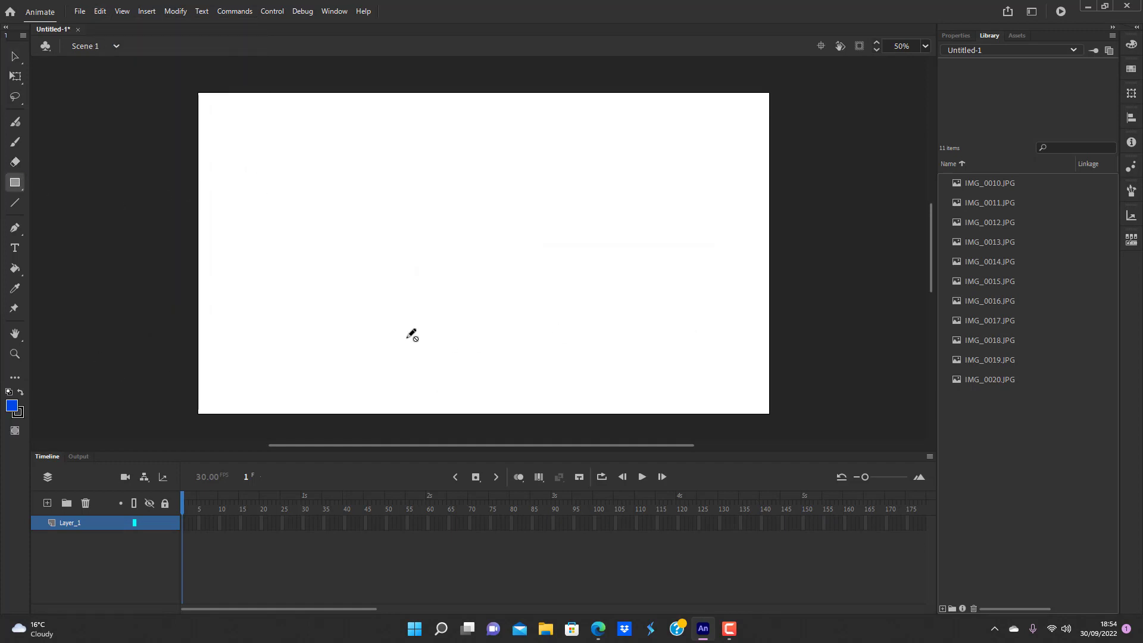
left_click(336, 188)
left_click(685, 329)
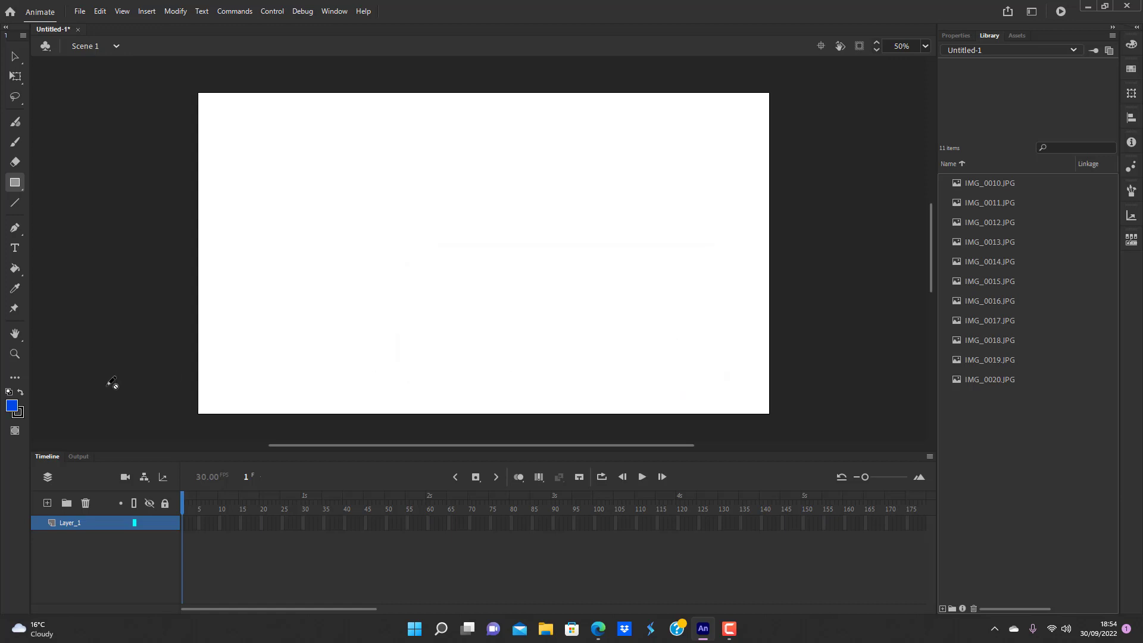
Insert a keyframe at frame 1 of Layer_1 and add the text "text" left of the stage's centre.
left_click(20, 58)
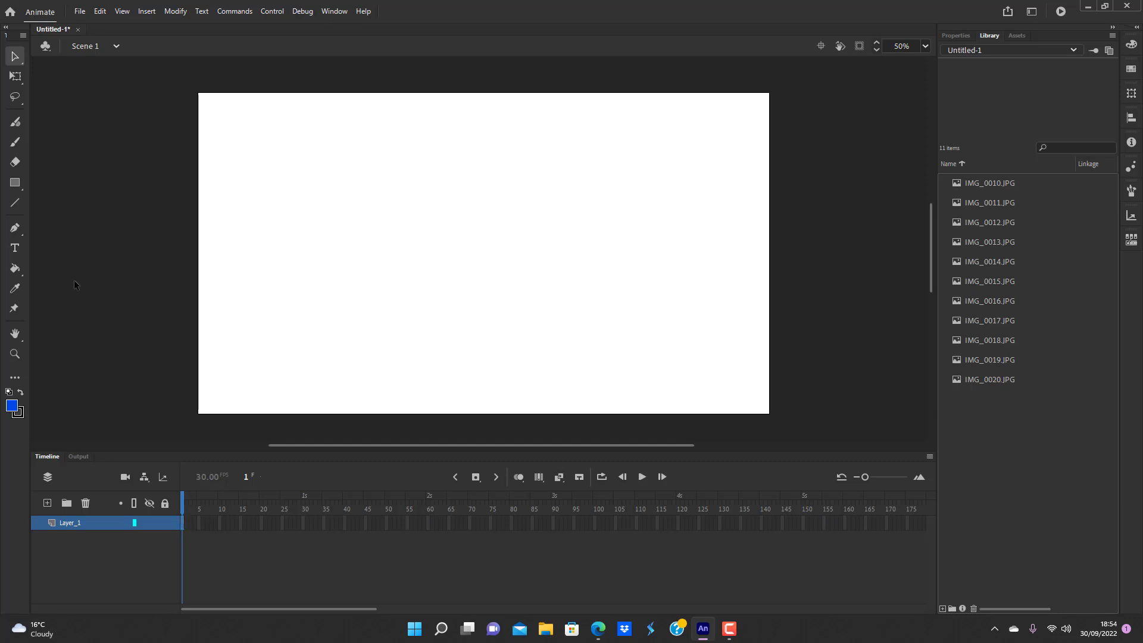
left_click(13, 246)
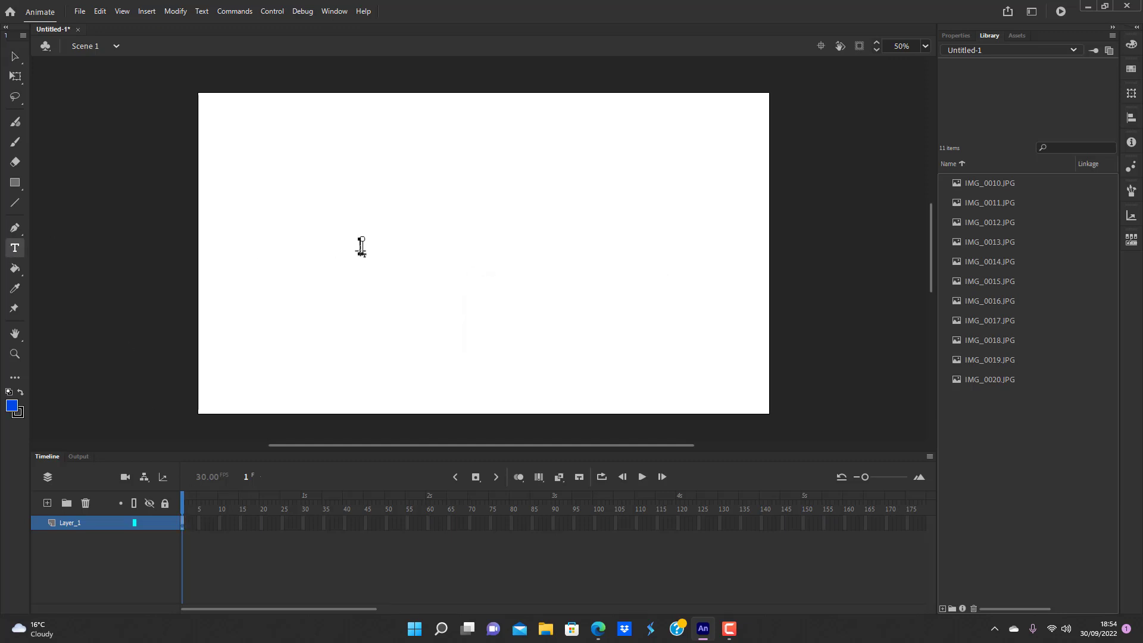
type("text")
left_click(14, 57)
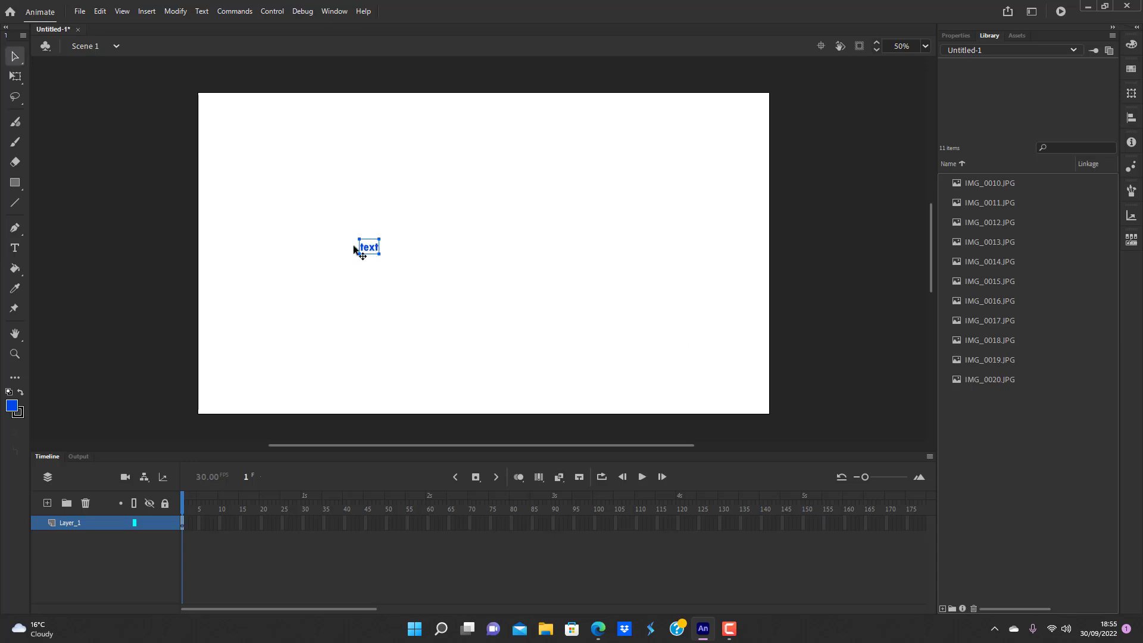
Draw a blue rectangle with a black outline on the stage, above and to the right of the text.
left_click(15, 183)
left_click_drag(475, 151, 480, 190)
left_click_drag(557, 212, 615, 212)
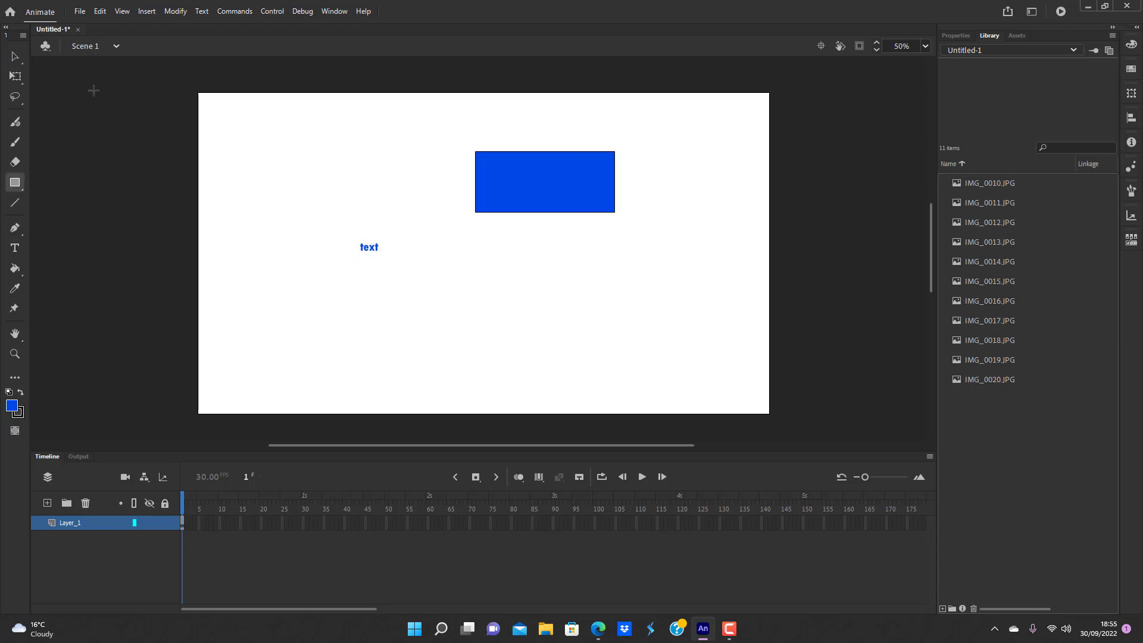
Cut the blue rectangle with its outline and bring it back by repeating the Rectangle operation.
key("v")
double_click(545, 179)
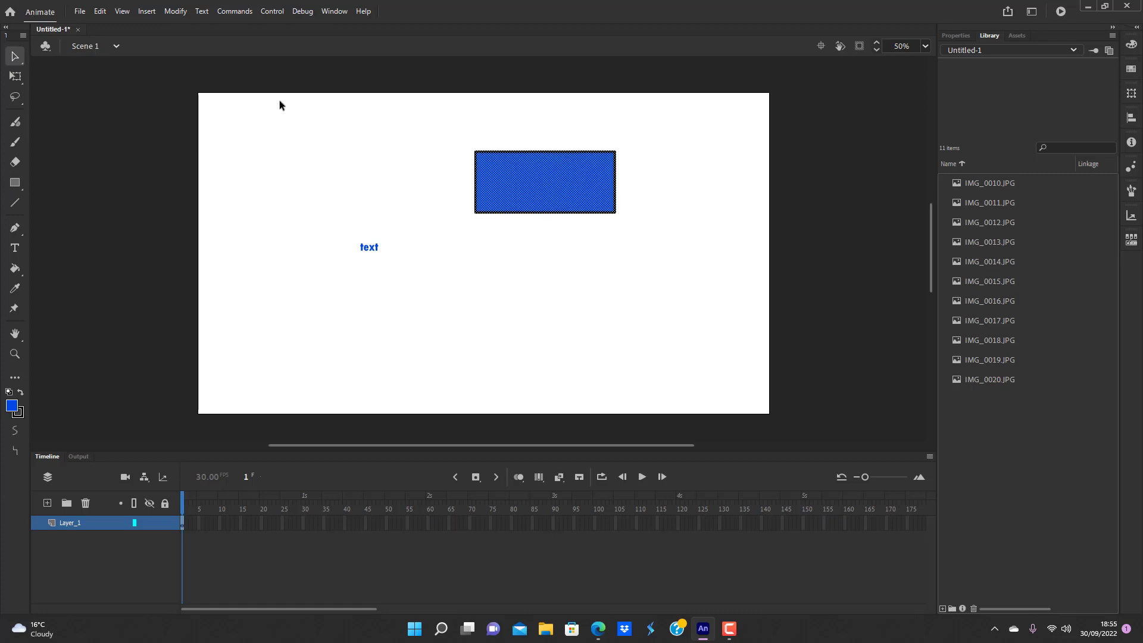
left_click(100, 12)
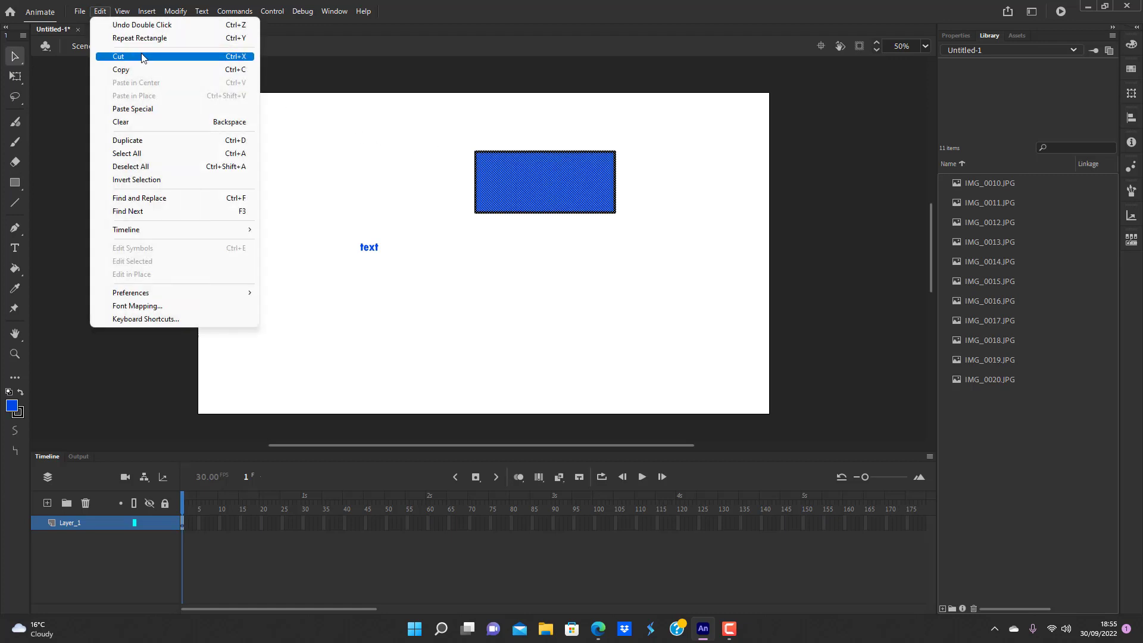
left_click(122, 56)
left_click(98, 12)
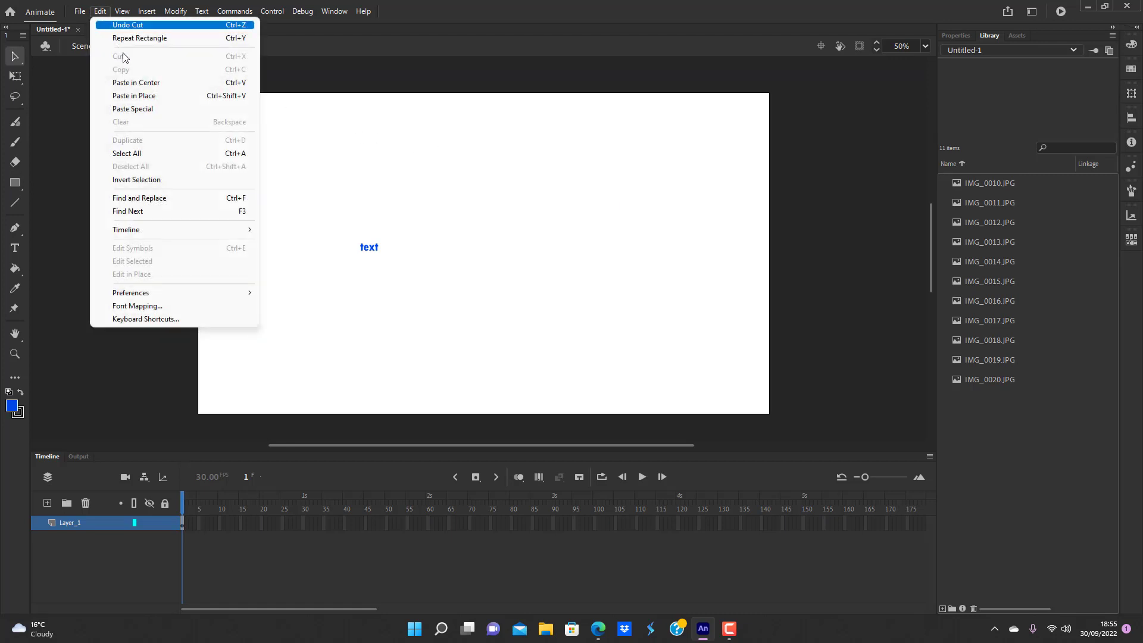
left_click(423, 200)
left_click(100, 11)
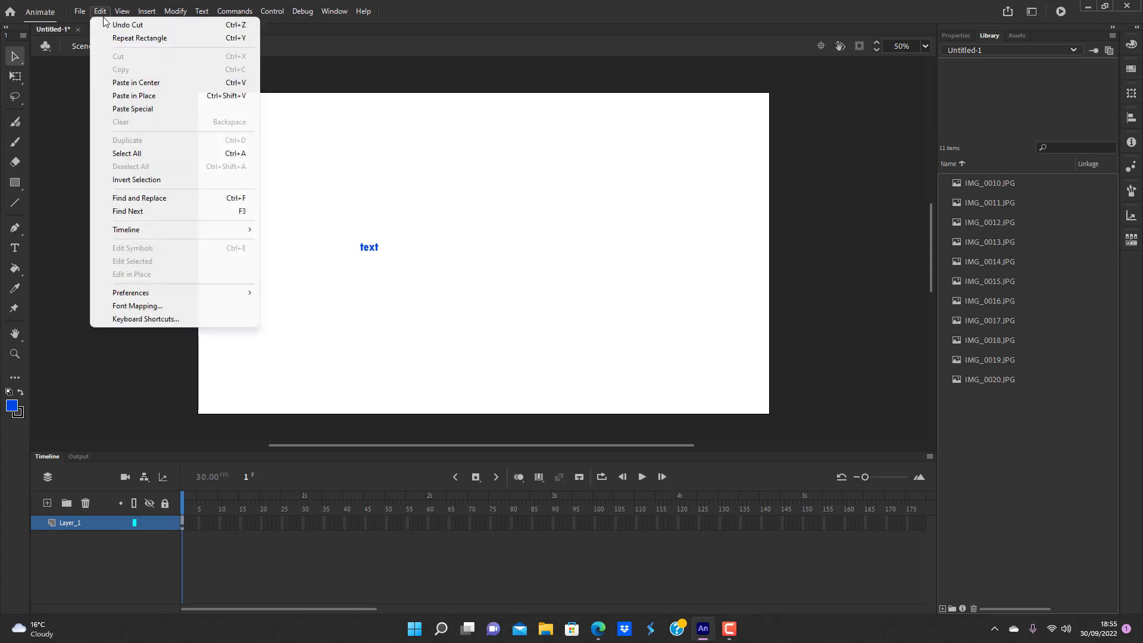
left_click(152, 39)
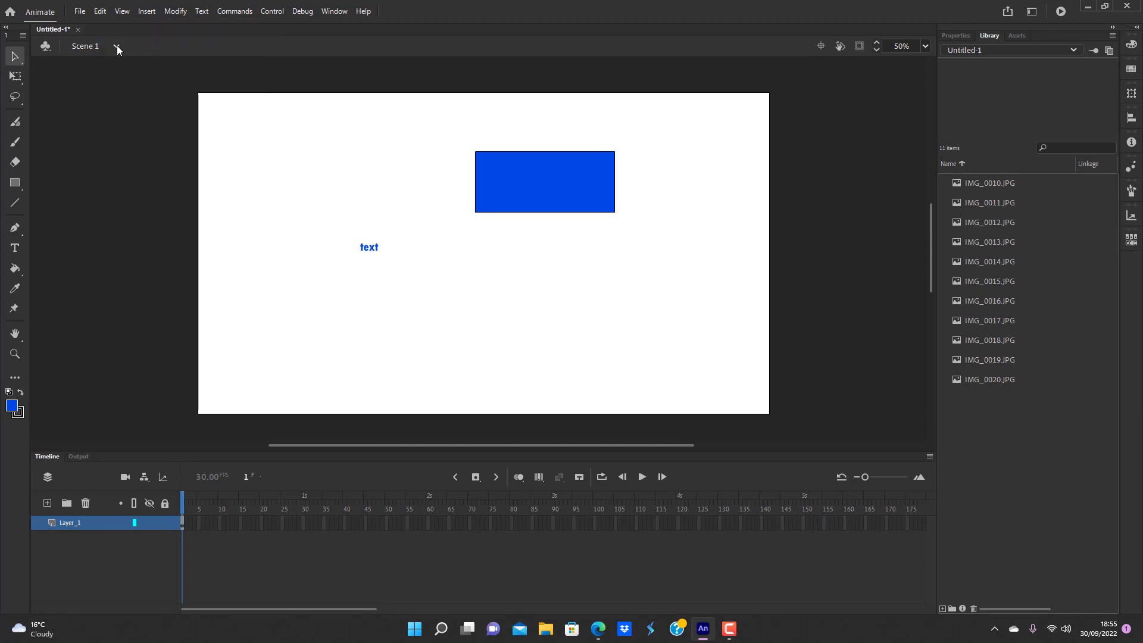
Copy the blue rectangle with its outline and try pasting it in place.
left_click(100, 11)
double_click(486, 177)
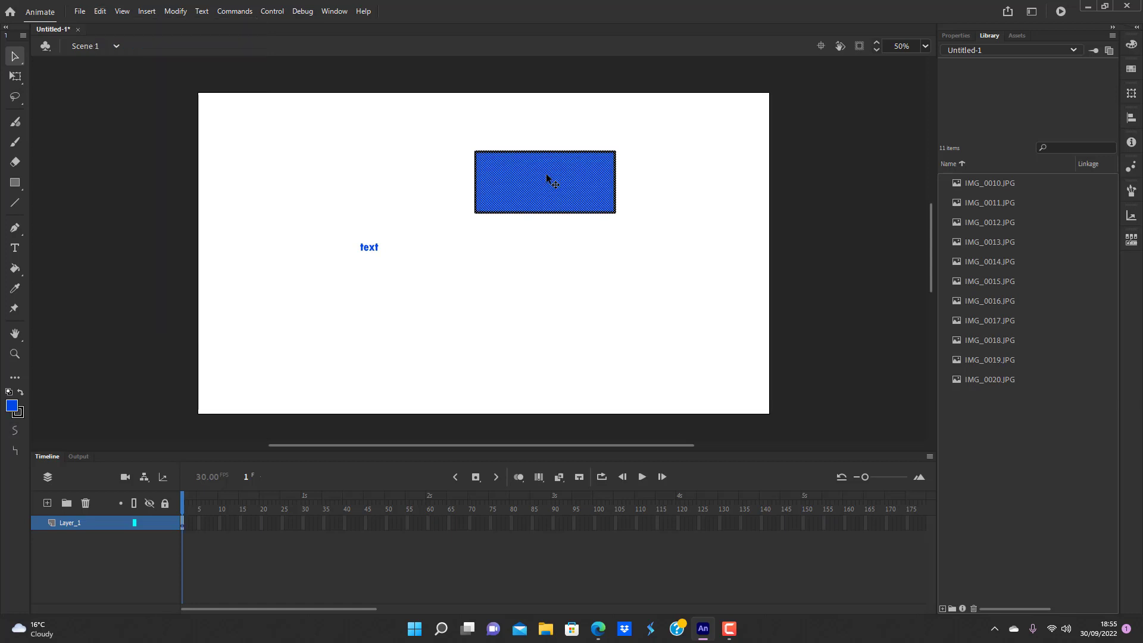
left_click(100, 12)
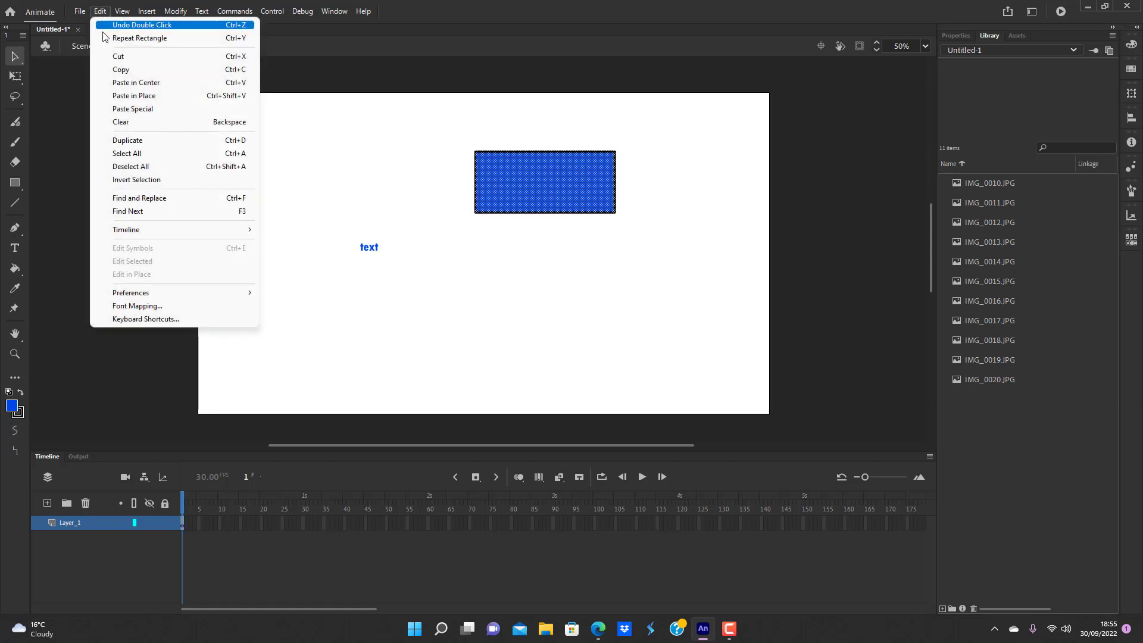
left_click(135, 70)
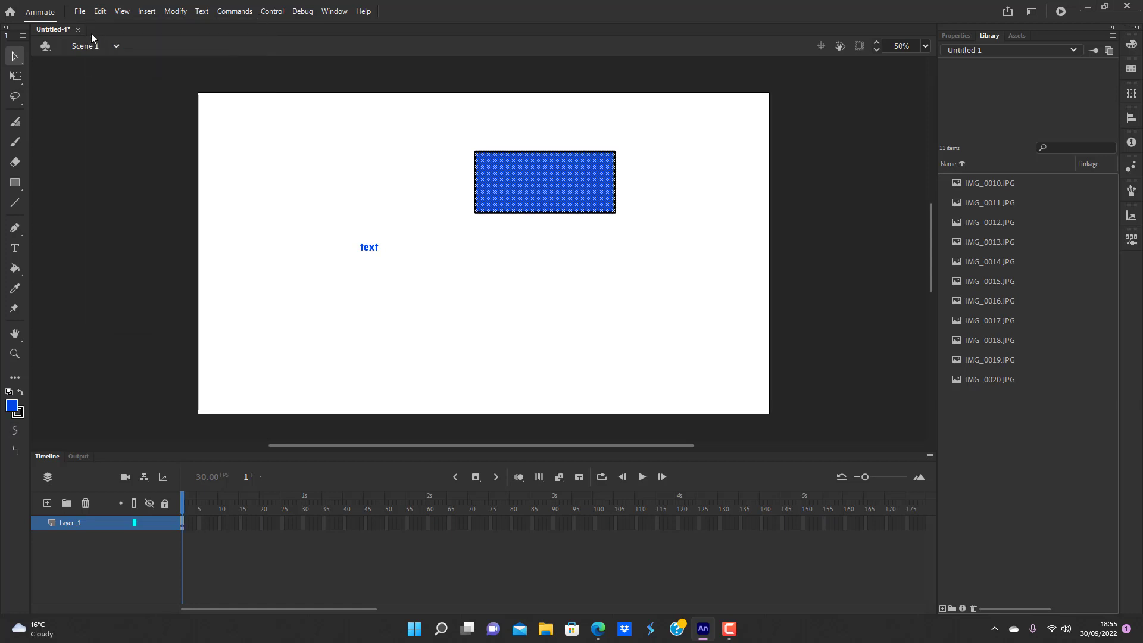
left_click(491, 314)
key("ctrl+shift+v")
left_click(491, 314)
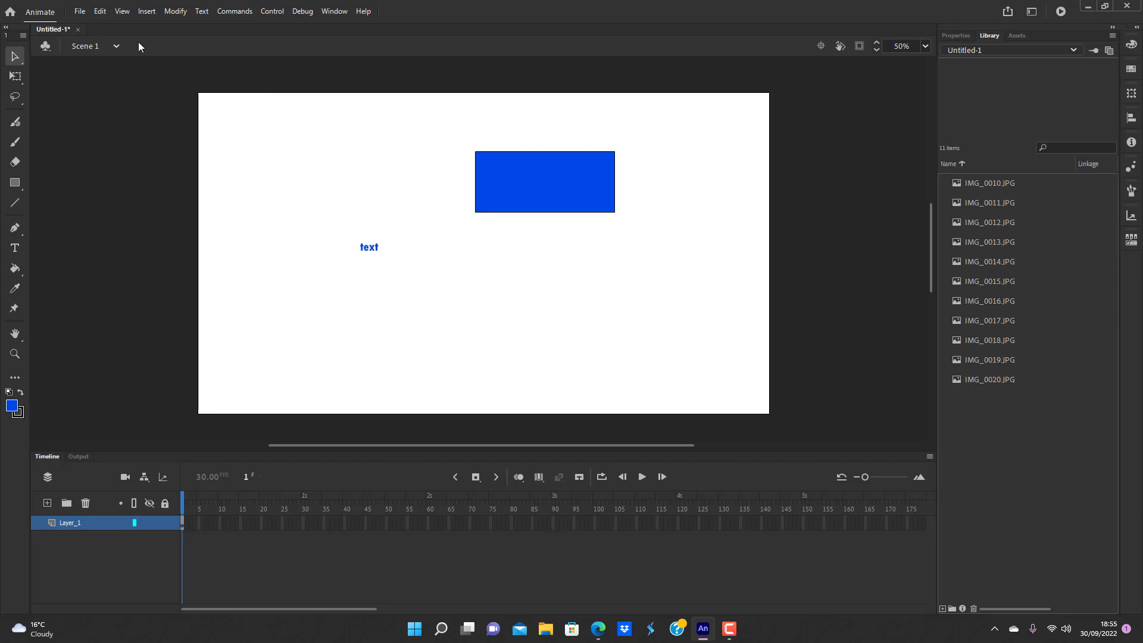
Paste a copy of the blue rectangle in the centre of the stage and delete that copy.
left_click(547, 177)
left_click(100, 10)
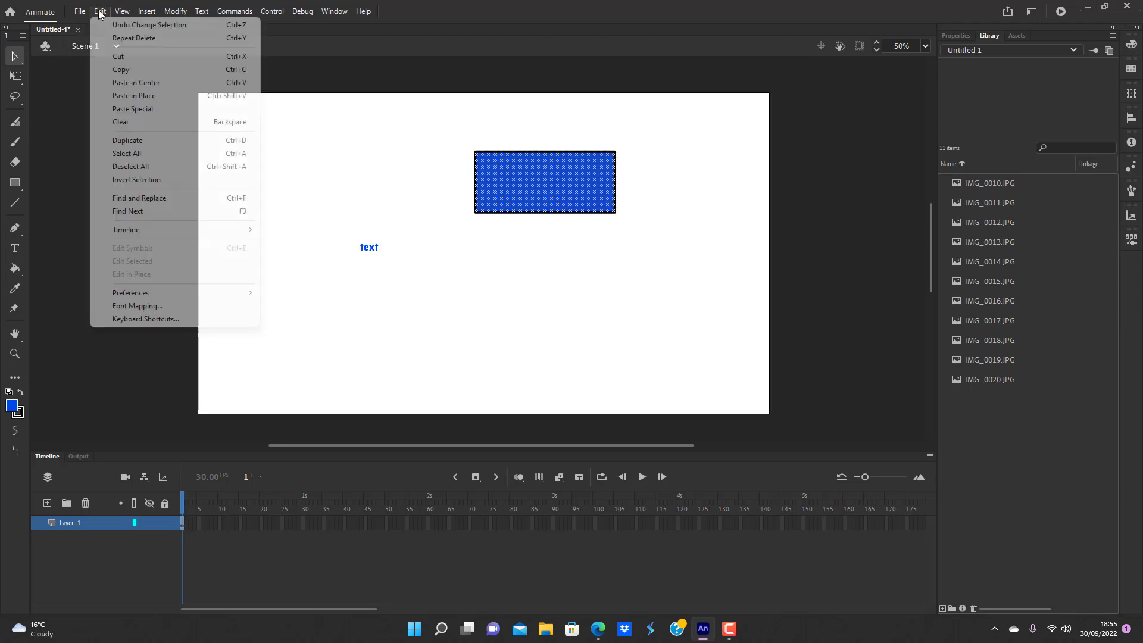
left_click(150, 87)
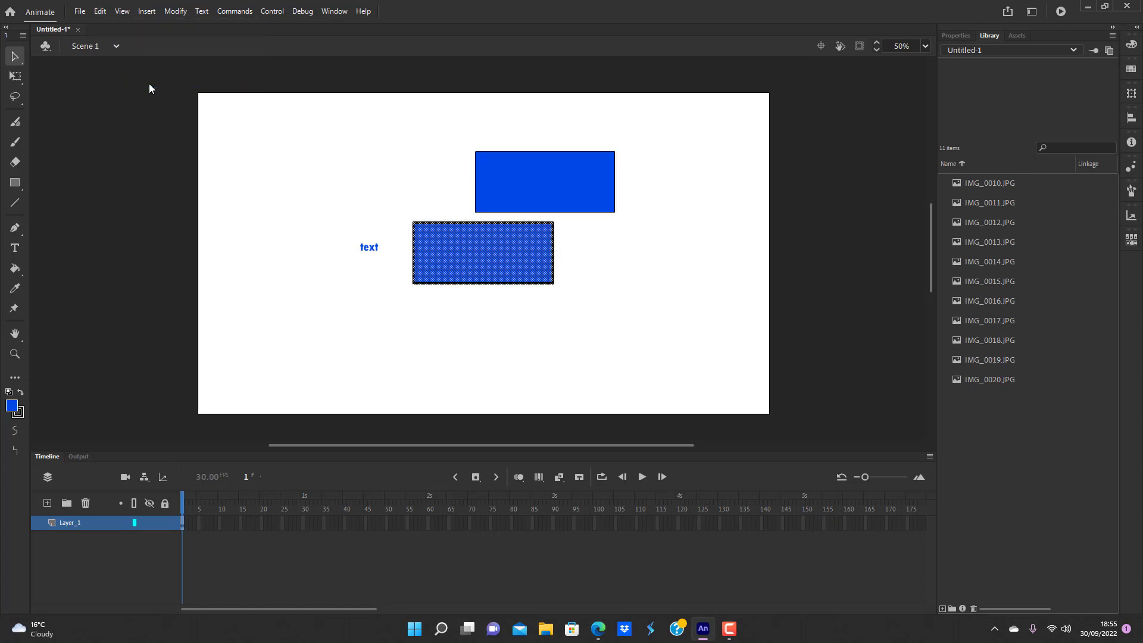
key("Delete")
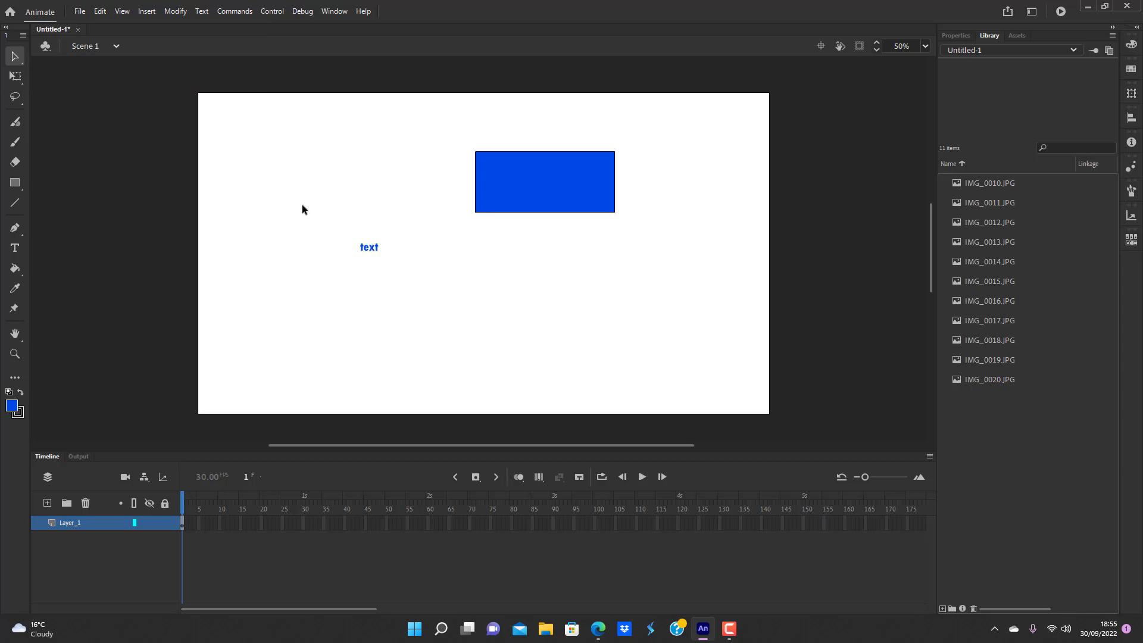
Remove the blue rectangle with the Clear command and undo its removal.
left_click(99, 11)
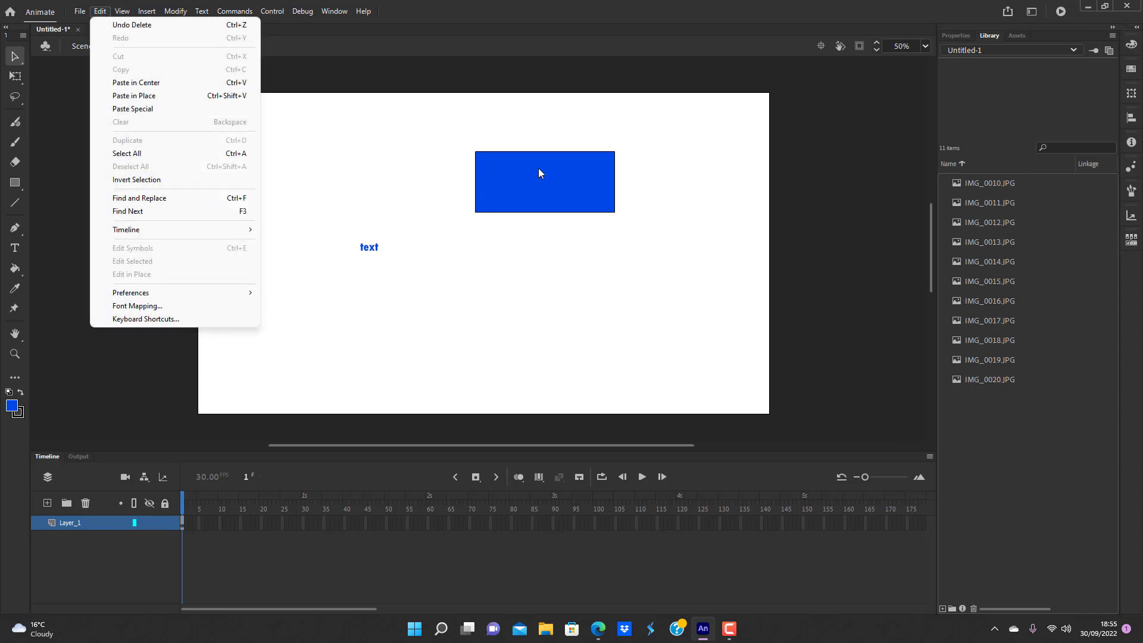
double_click(539, 173)
left_click(100, 11)
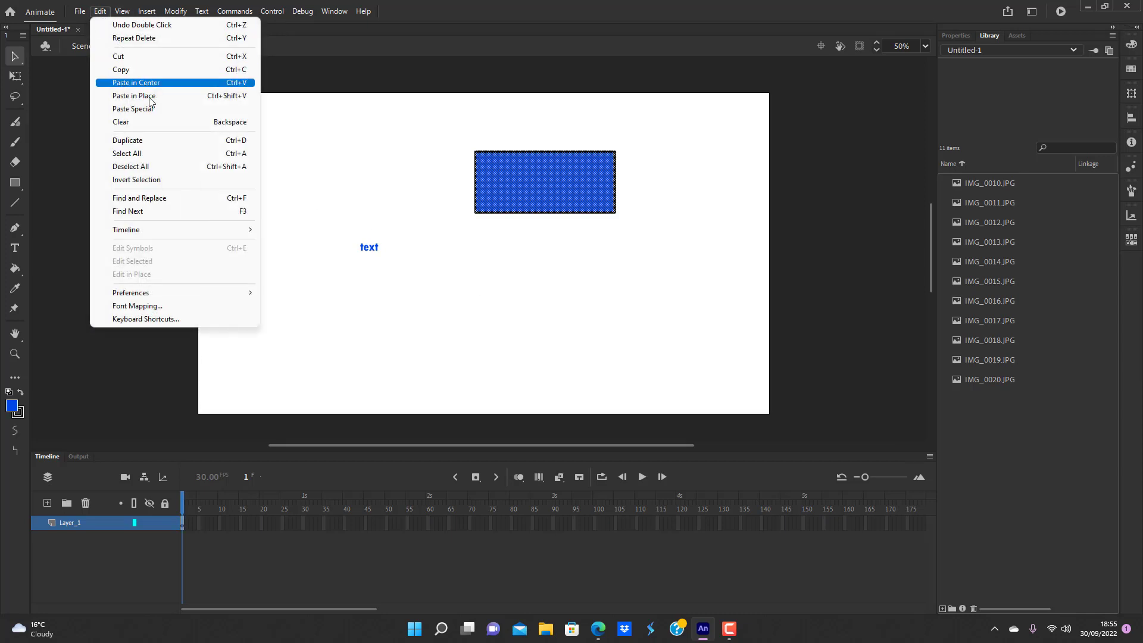
left_click(149, 122)
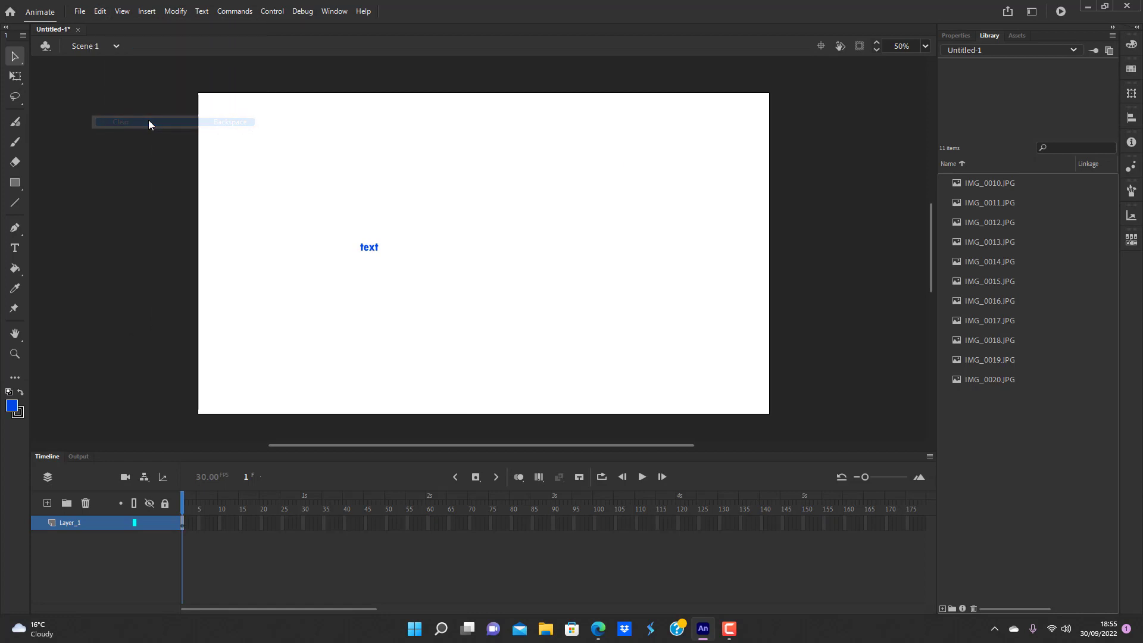
left_click(99, 12)
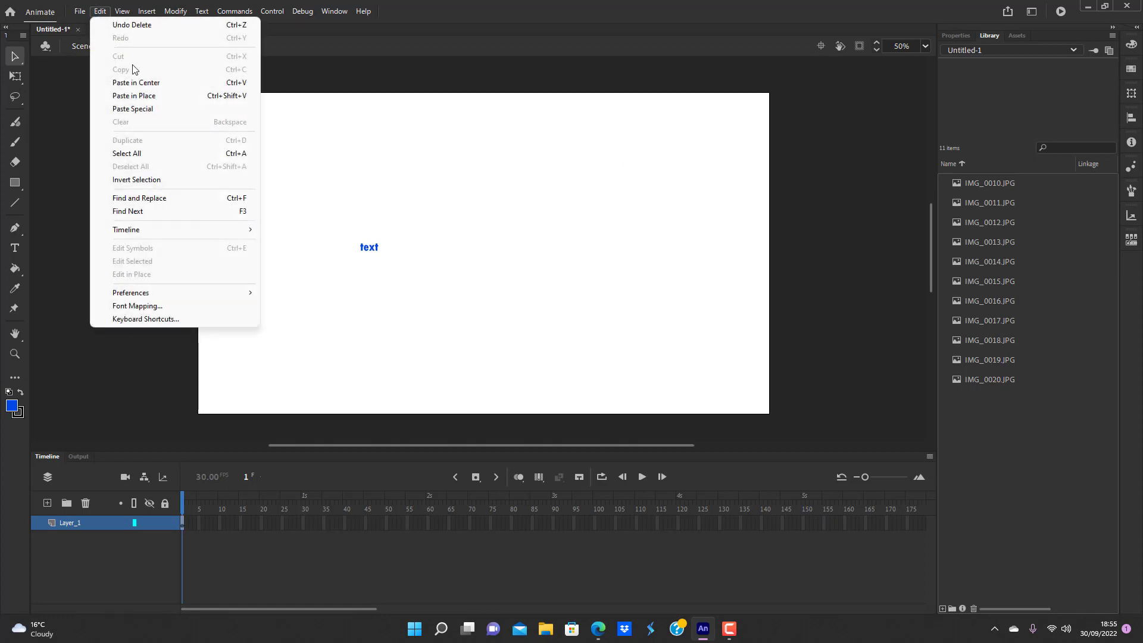
left_click(410, 234)
key("ctrl+z")
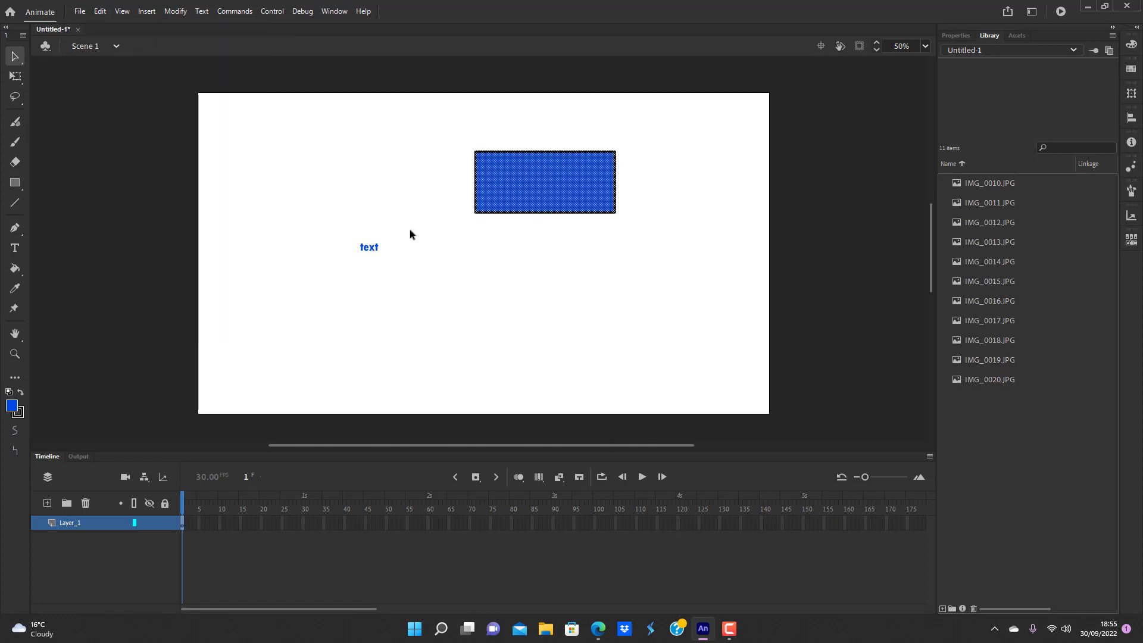
Select everything on the stage, move the text up and the blue rectangle down closer to each other, and clear the selection.
left_click(257, 135)
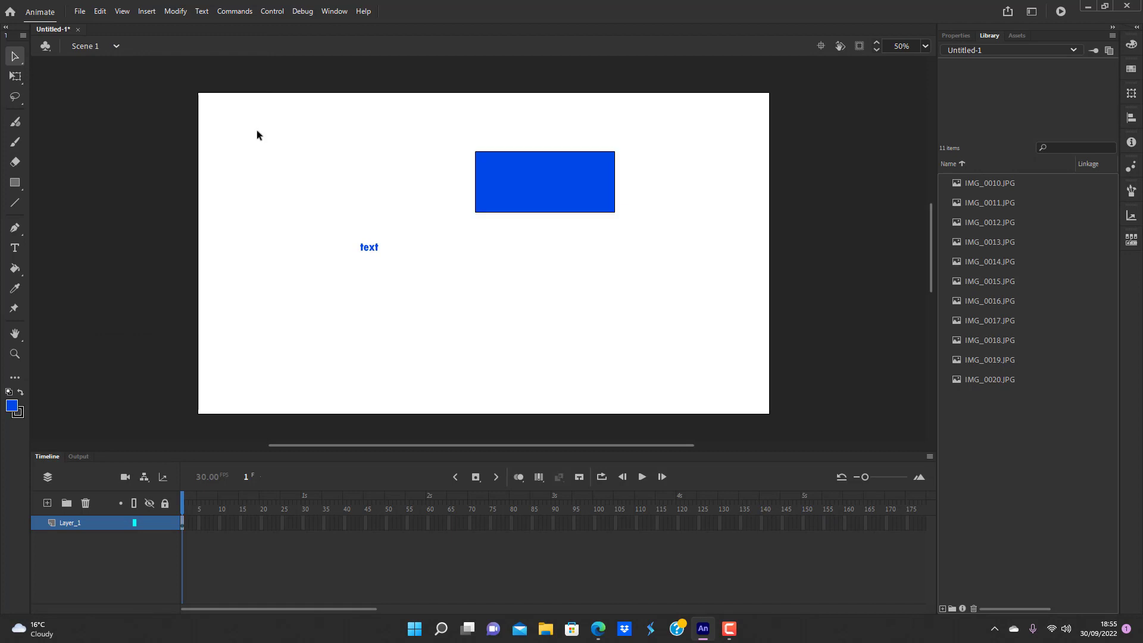
left_click(99, 12)
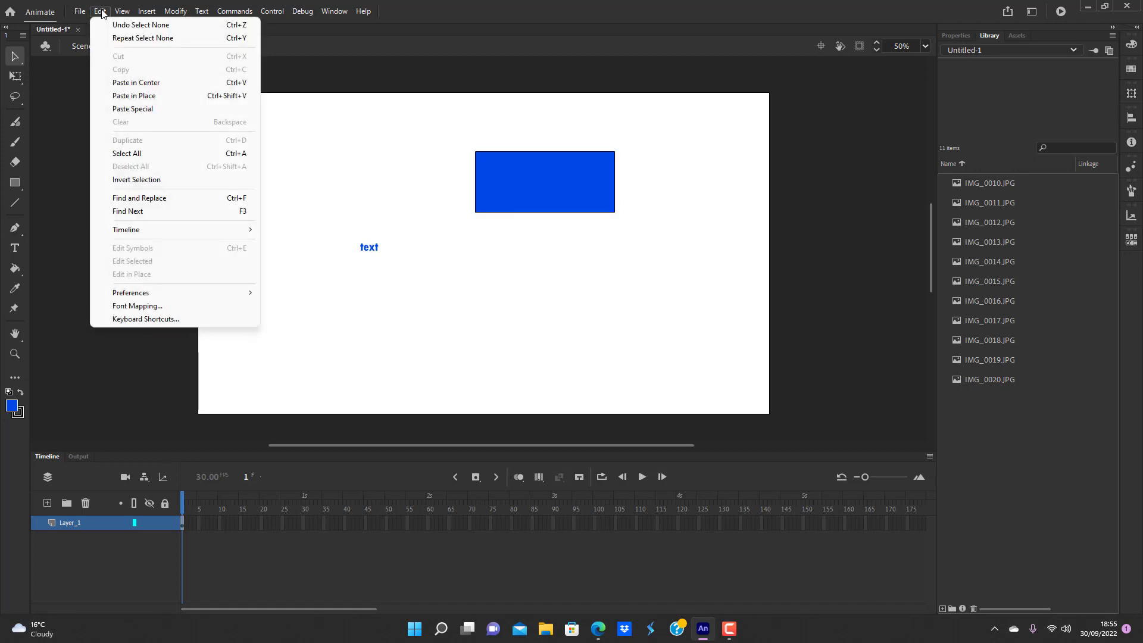
left_click(127, 153)
left_click_drag(375, 246, 403, 219)
left_click(430, 269)
left_click(423, 325)
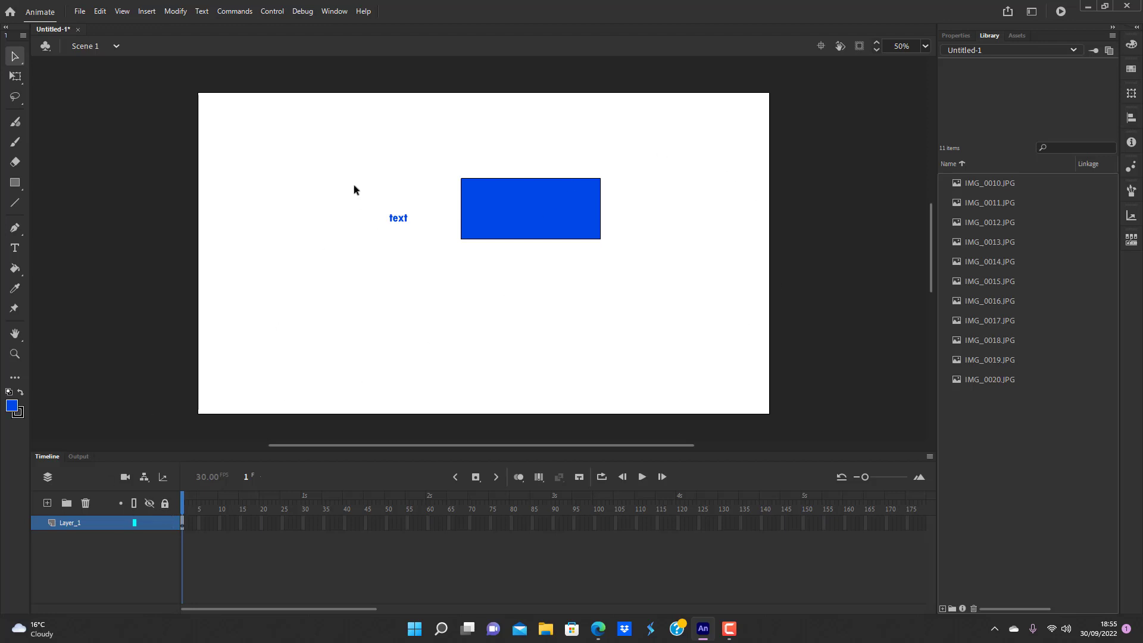
Duplicate the blue rectangle with its outline and place the copy below the original.
left_click(102, 16)
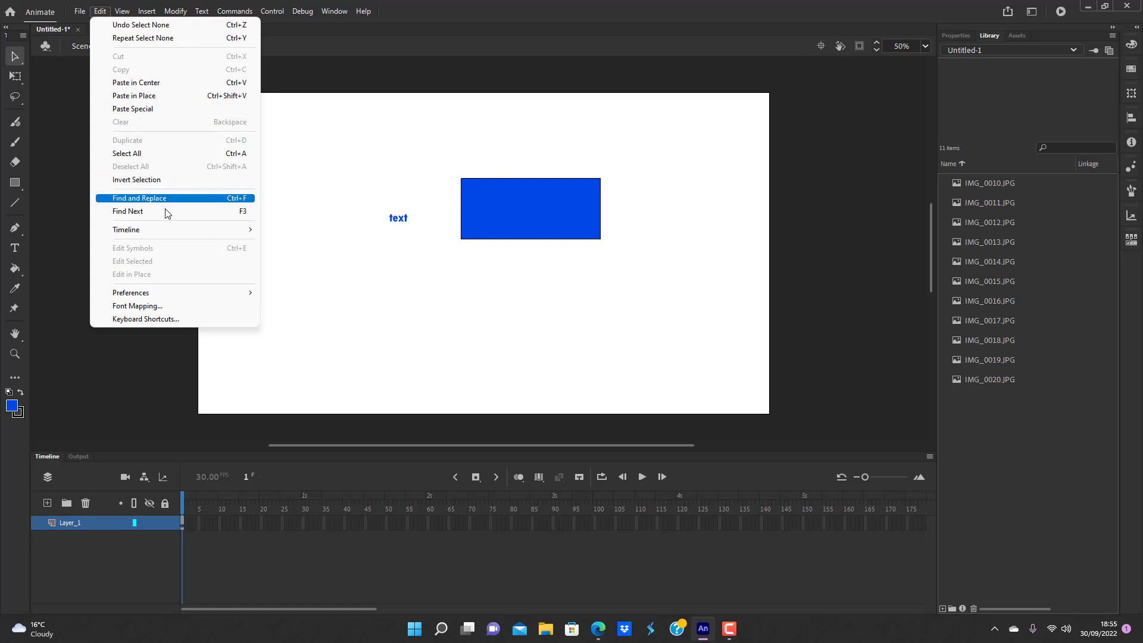
left_click(281, 257)
double_click(597, 198)
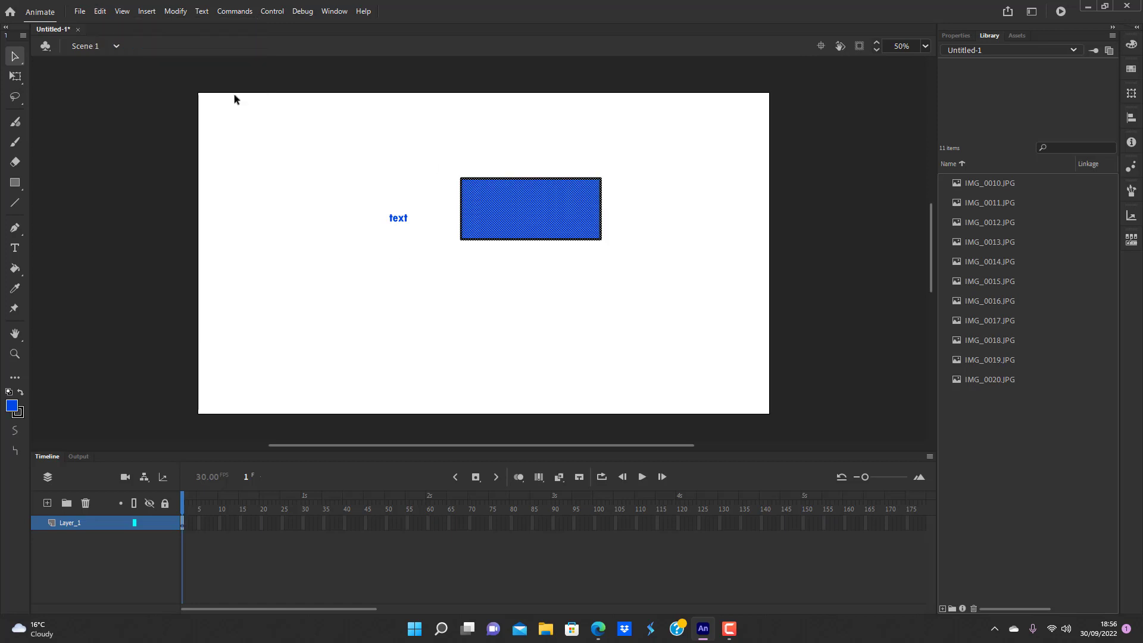
left_click(175, 11)
mouse_move(122, 17)
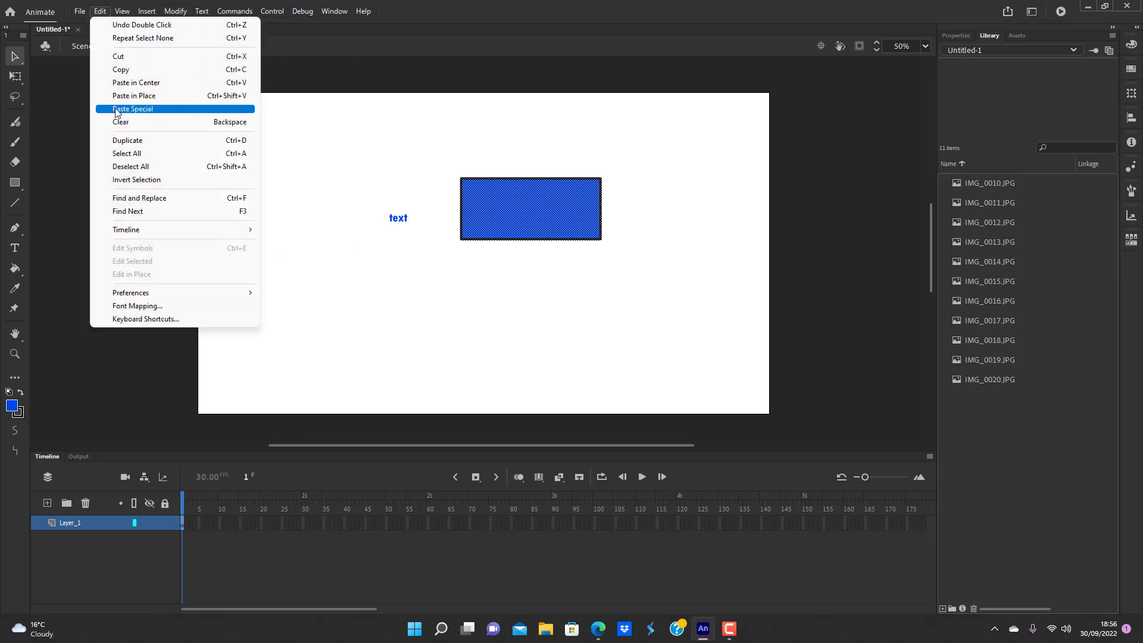
left_click(139, 142)
left_click_drag(550, 224, 549, 287)
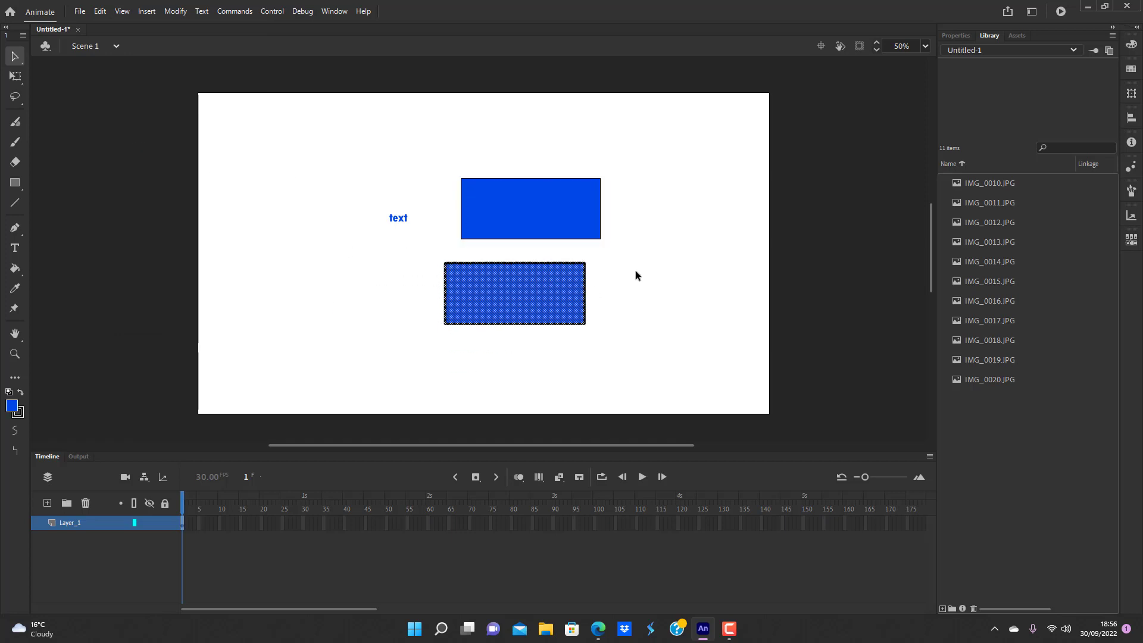
Delete the duplicate rectangle below the original.
left_click(635, 273)
left_click(526, 301)
key("Delete")
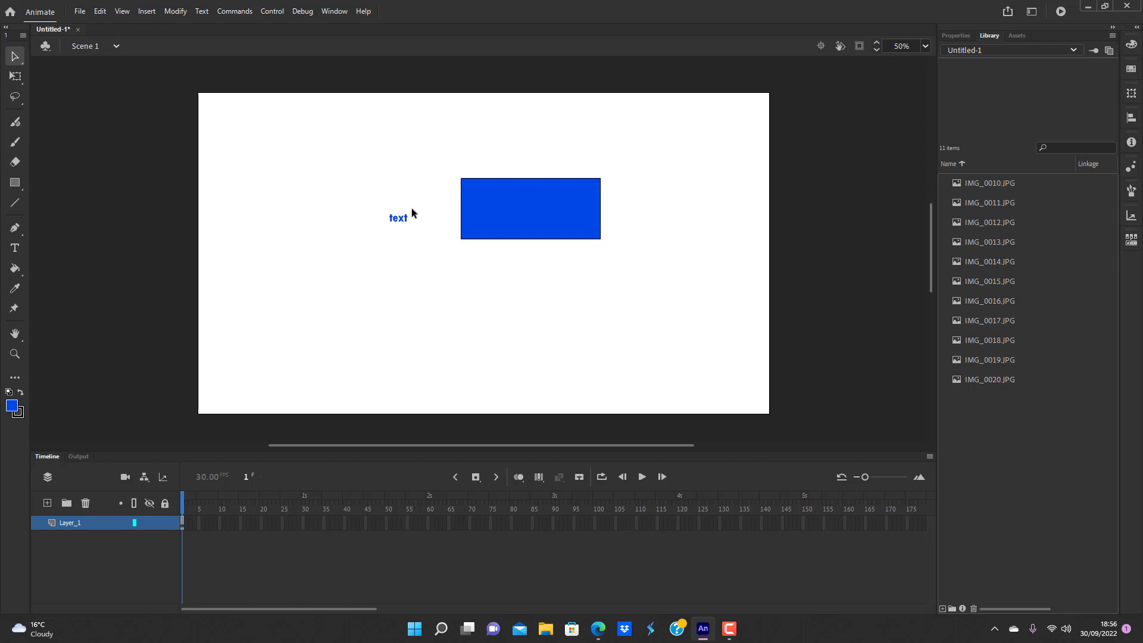
Select the blue rectangle with its outline, invert the selection and finally deselect everything.
double_click(512, 209)
left_click(100, 11)
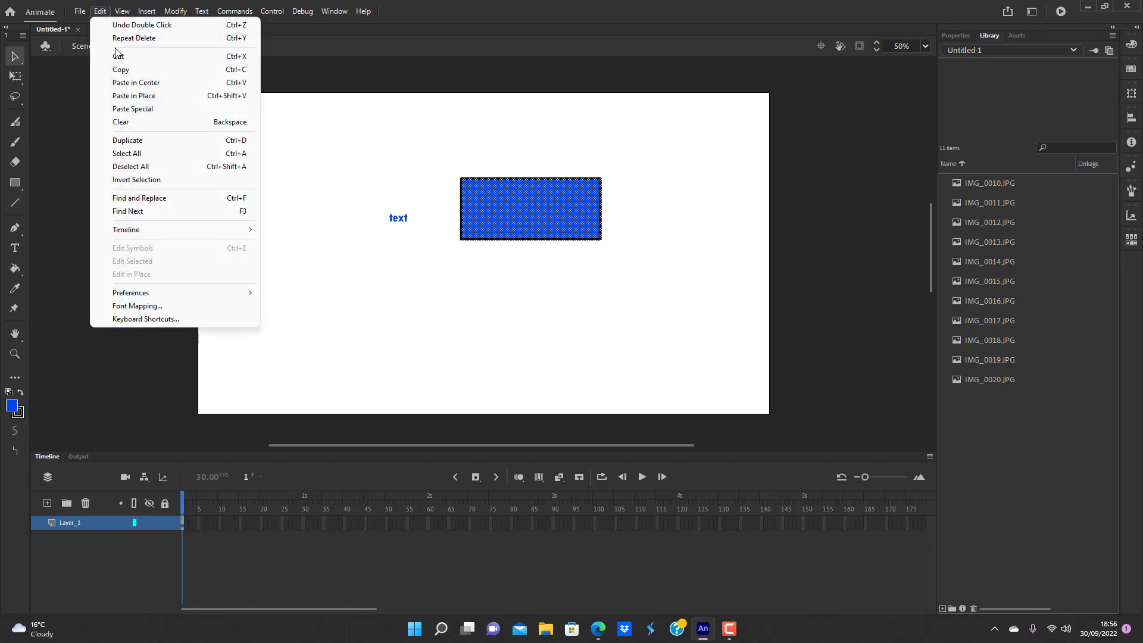
left_click(161, 179)
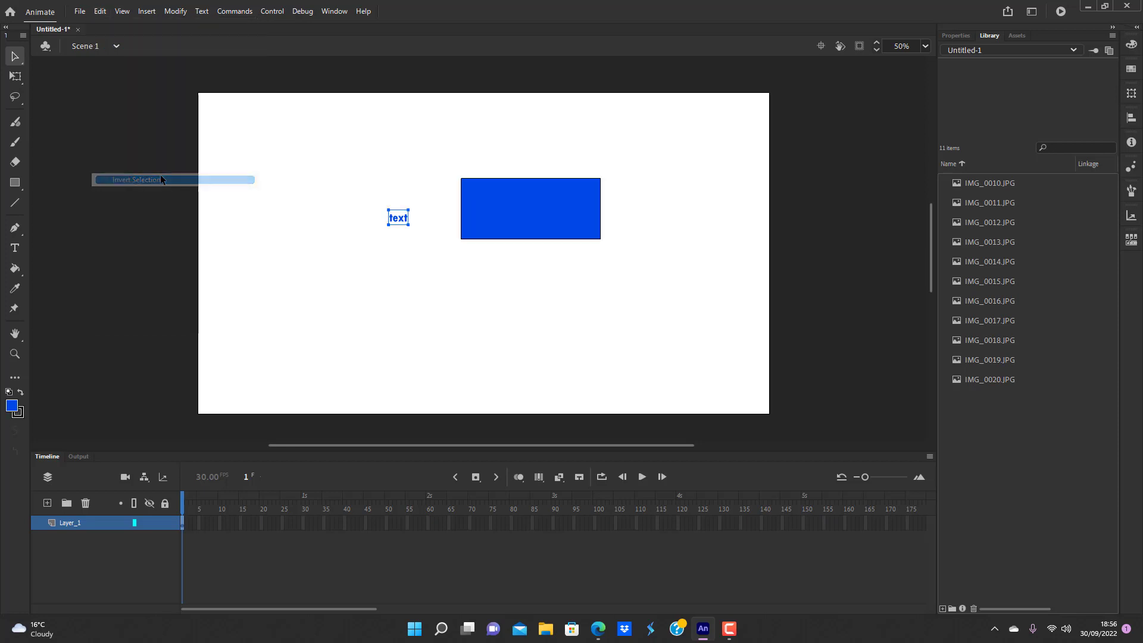
double_click(513, 206)
left_click(509, 276)
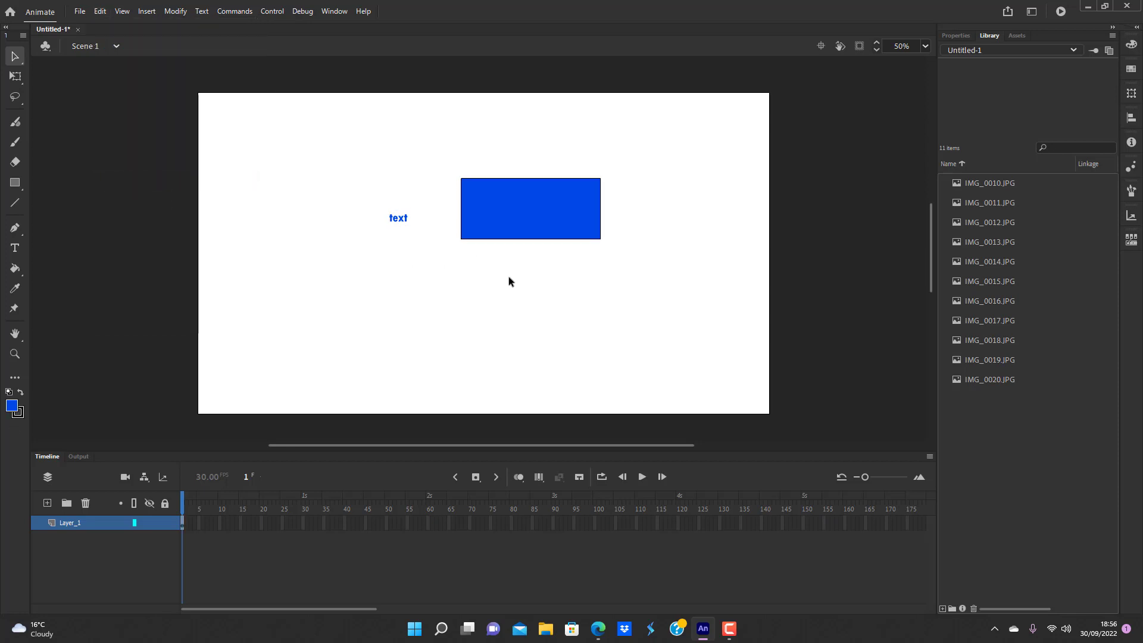
Open Find and Replace, review the kinds of content it can search for, and close it.
double_click(520, 209)
left_click(99, 12)
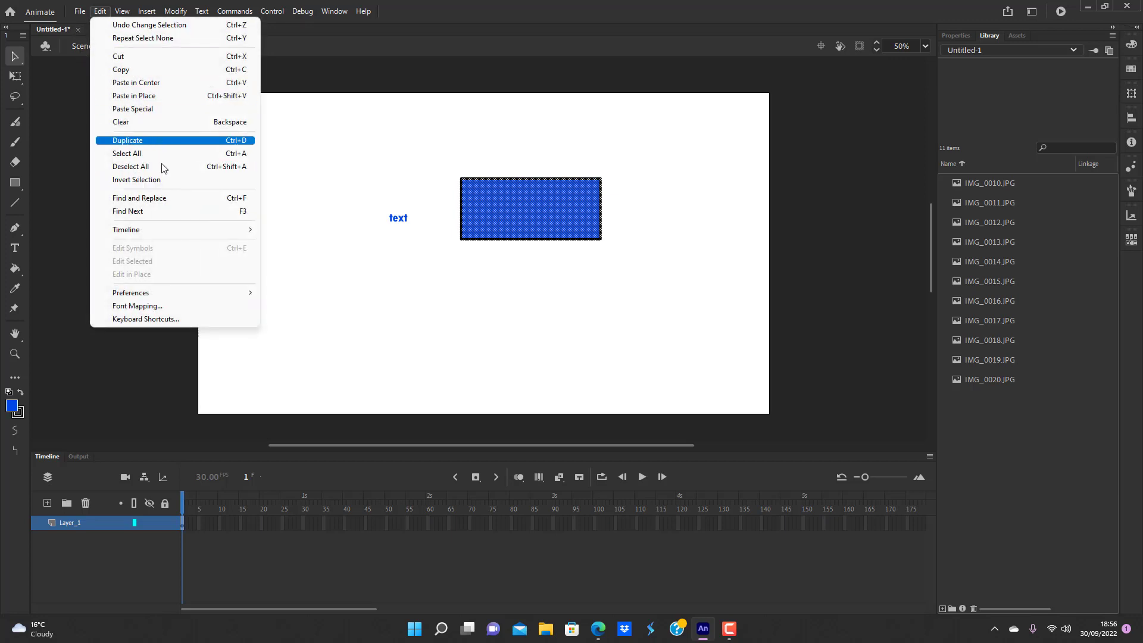
left_click(170, 199)
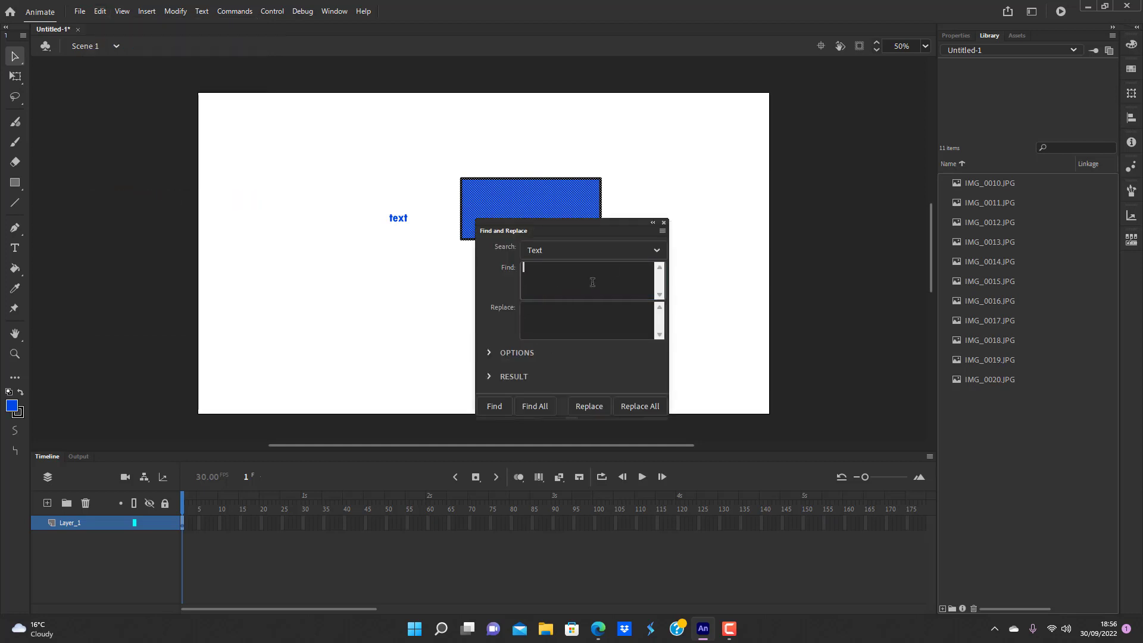
left_click(656, 251)
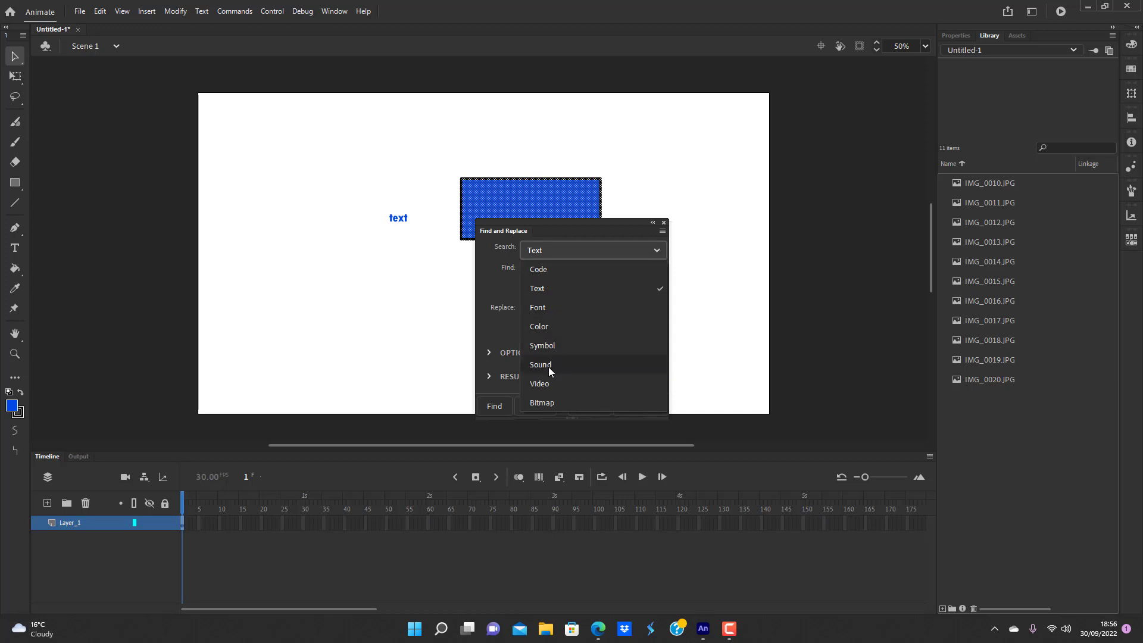
left_click(727, 325)
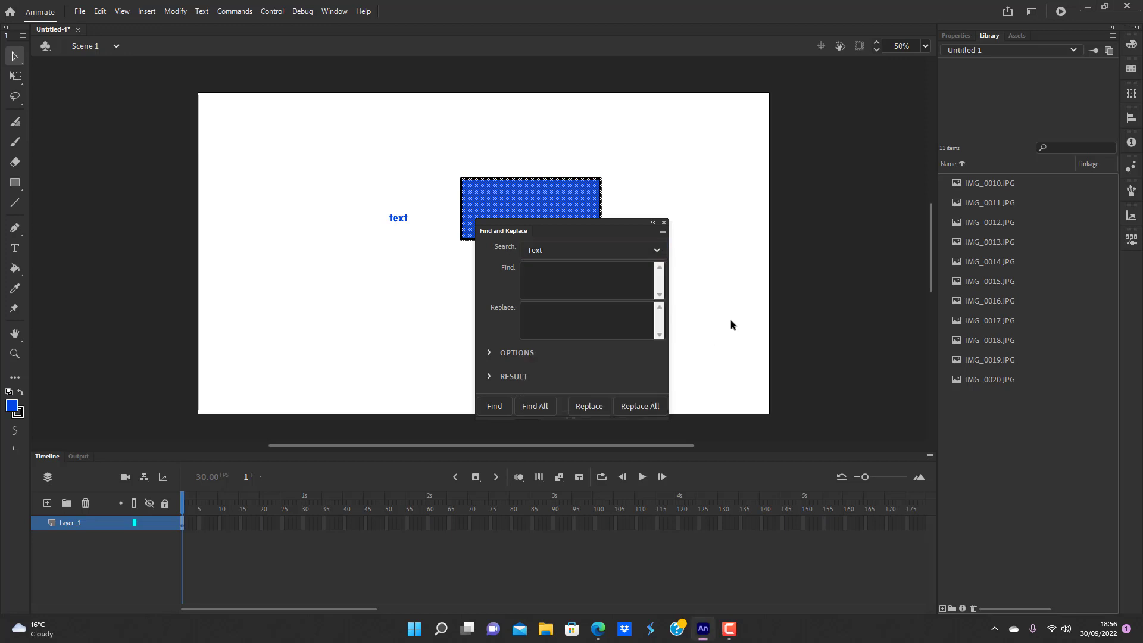
left_click(731, 319)
left_click(664, 224)
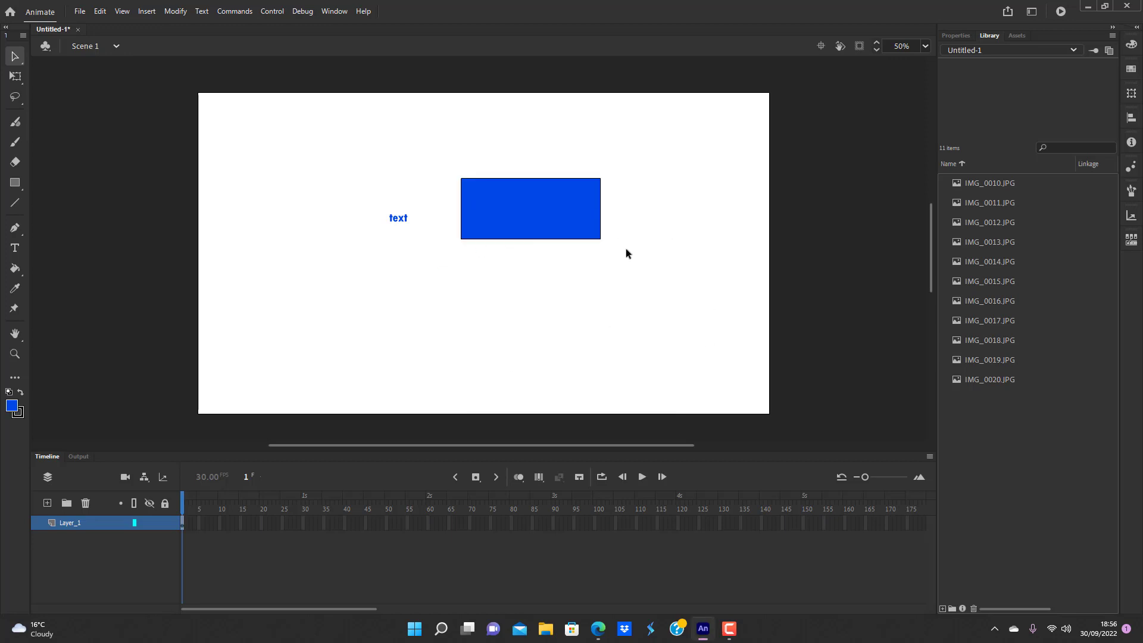
Reopen Find and Replace and enter img_oo as the text to find.
left_click(533, 209)
left_click(100, 12)
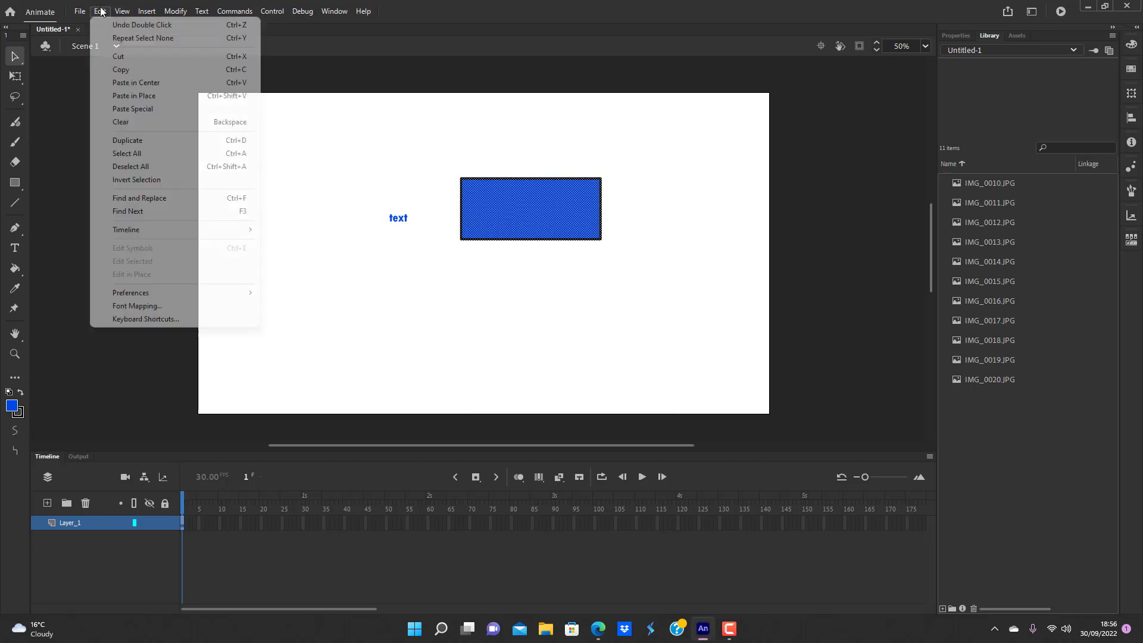
left_click(166, 199)
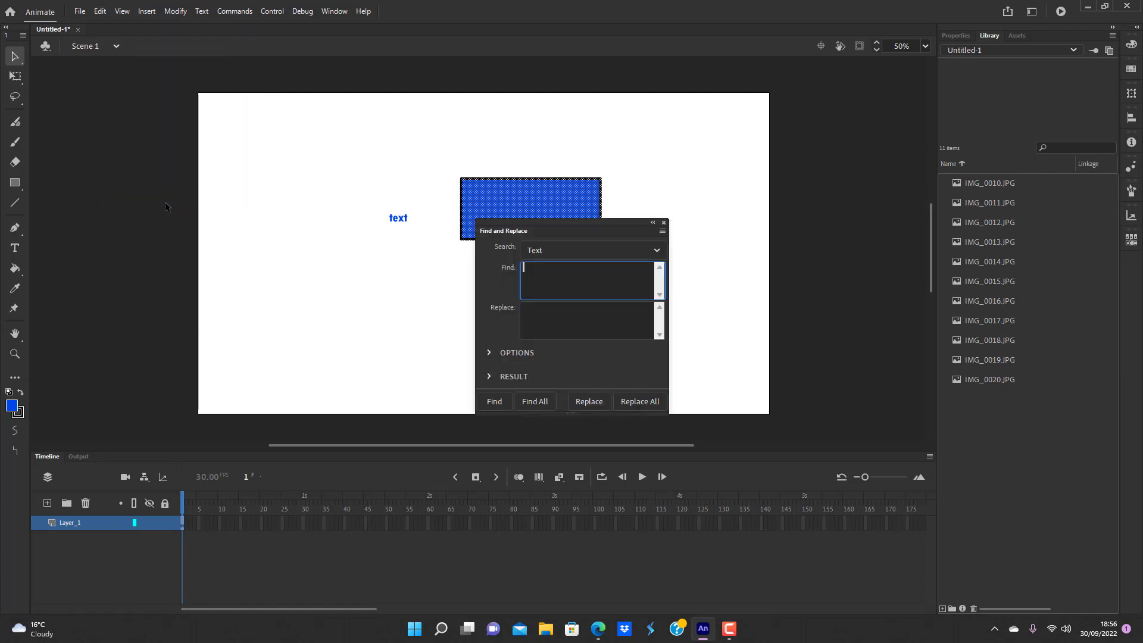
left_click(596, 296)
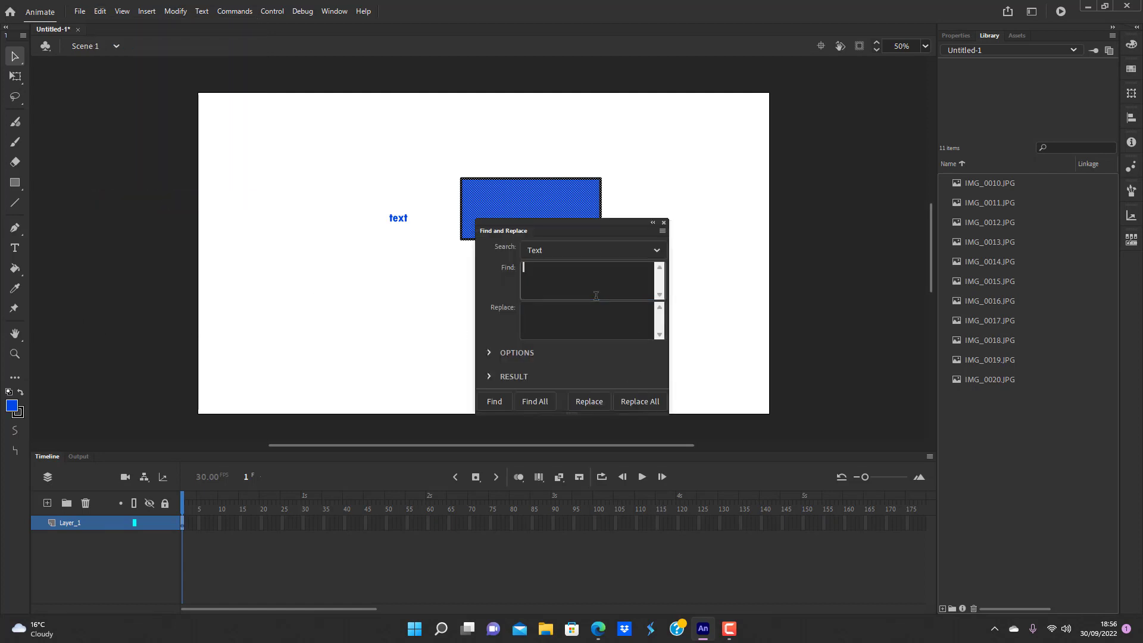
type("img_oo")
Close Find and Replace and delete IMG_0010.JPG from the library.
left_click(984, 191)
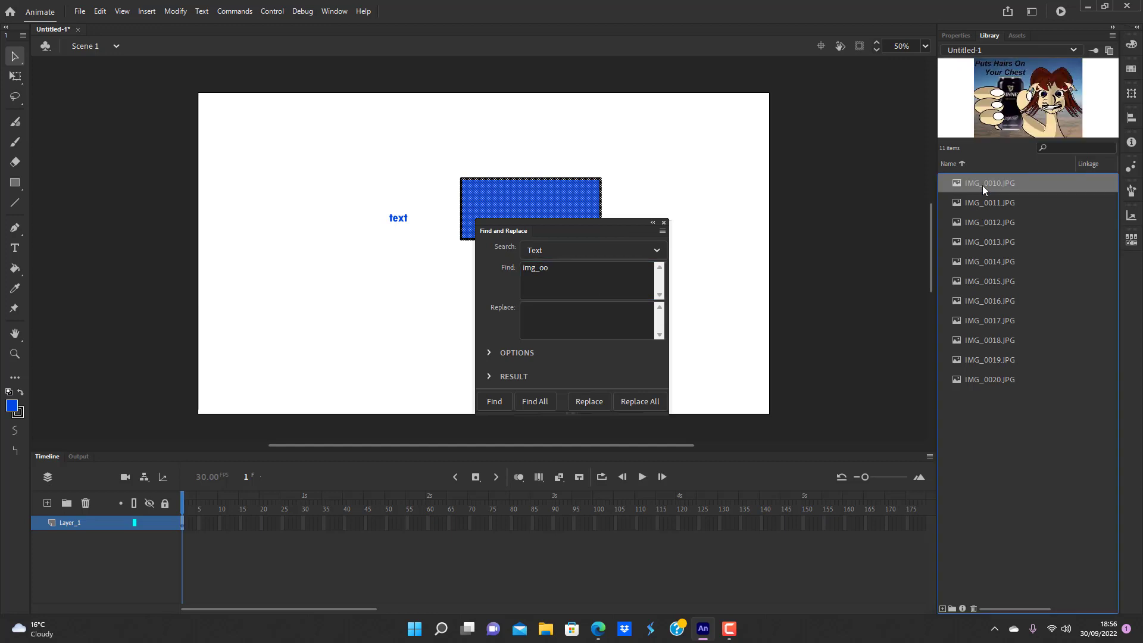
left_click(664, 224)
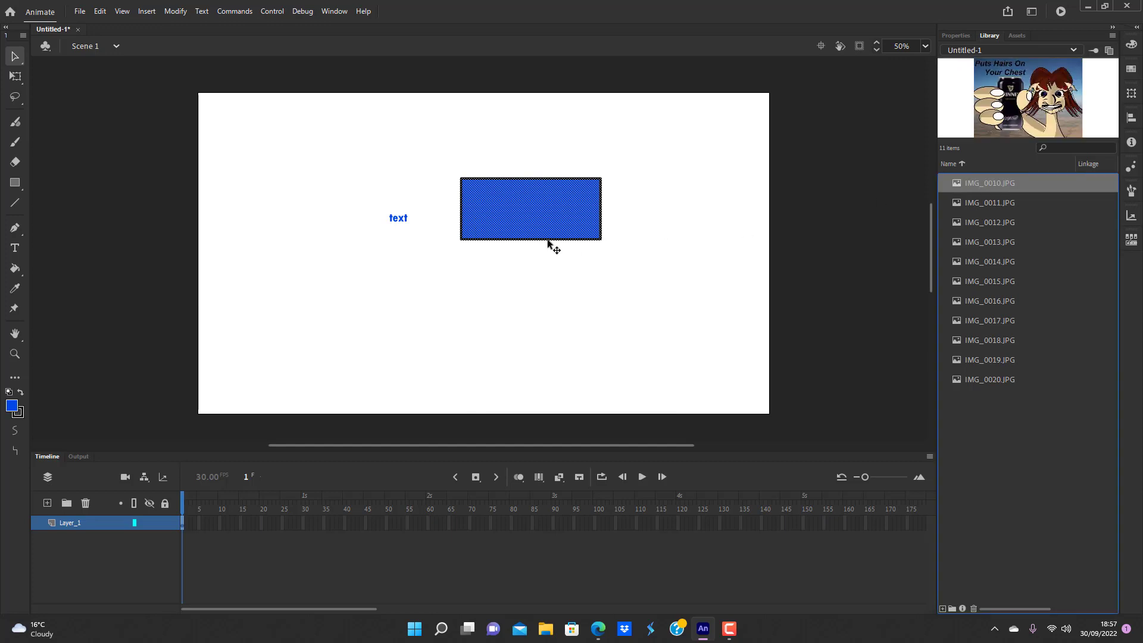
key("Delete")
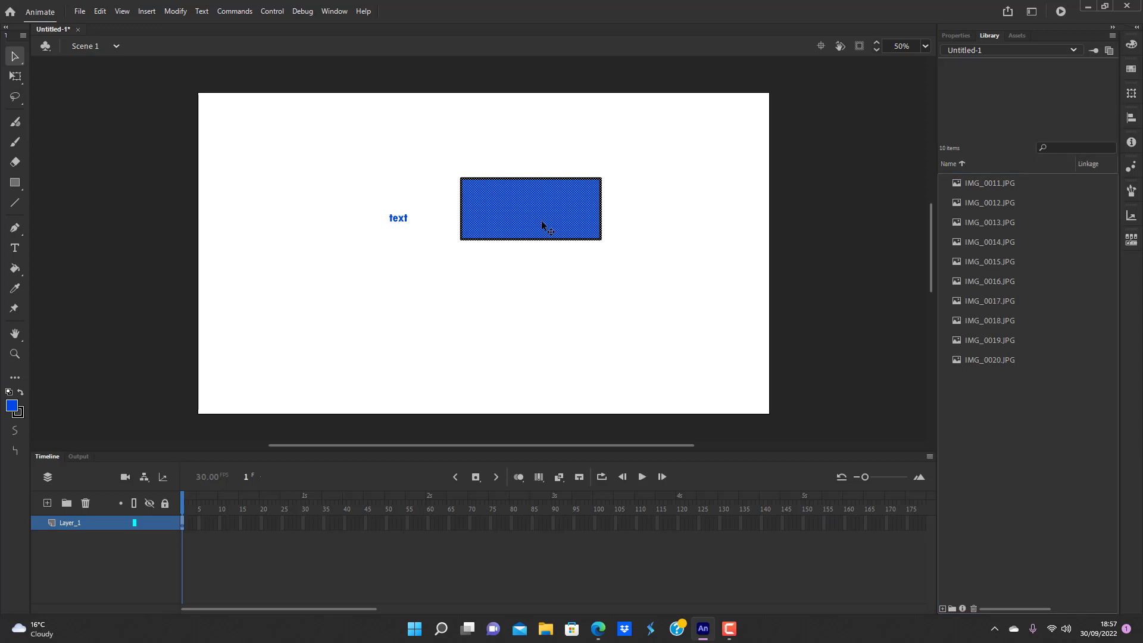
Delete the blue rectangle with its outline from the stage and undo that deletion.
key("Delete")
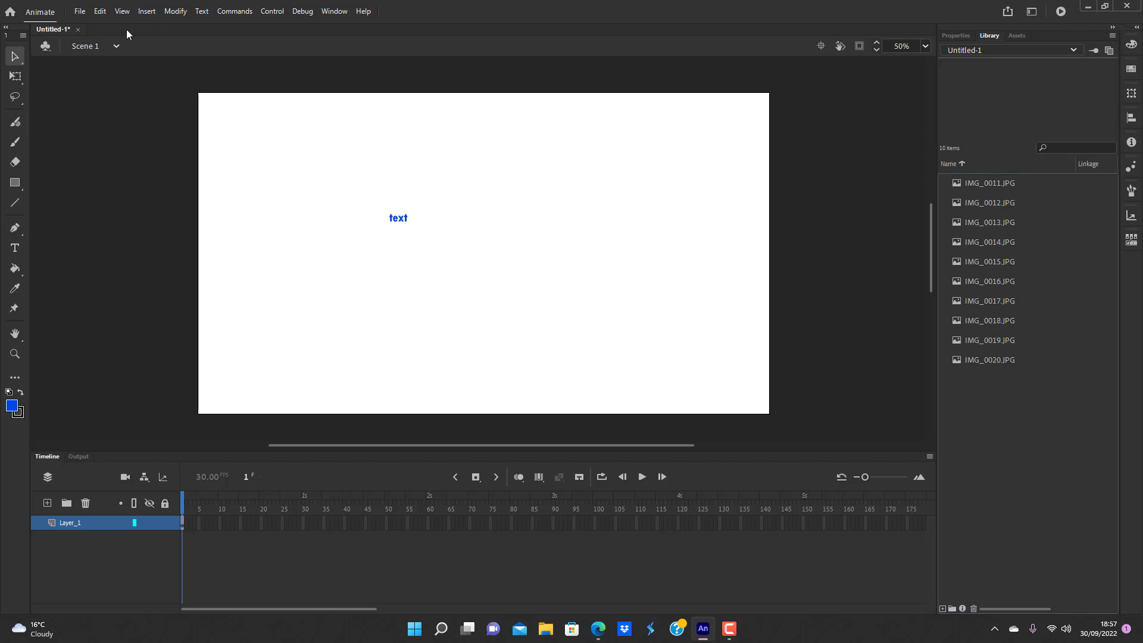
key("ctrl+z")
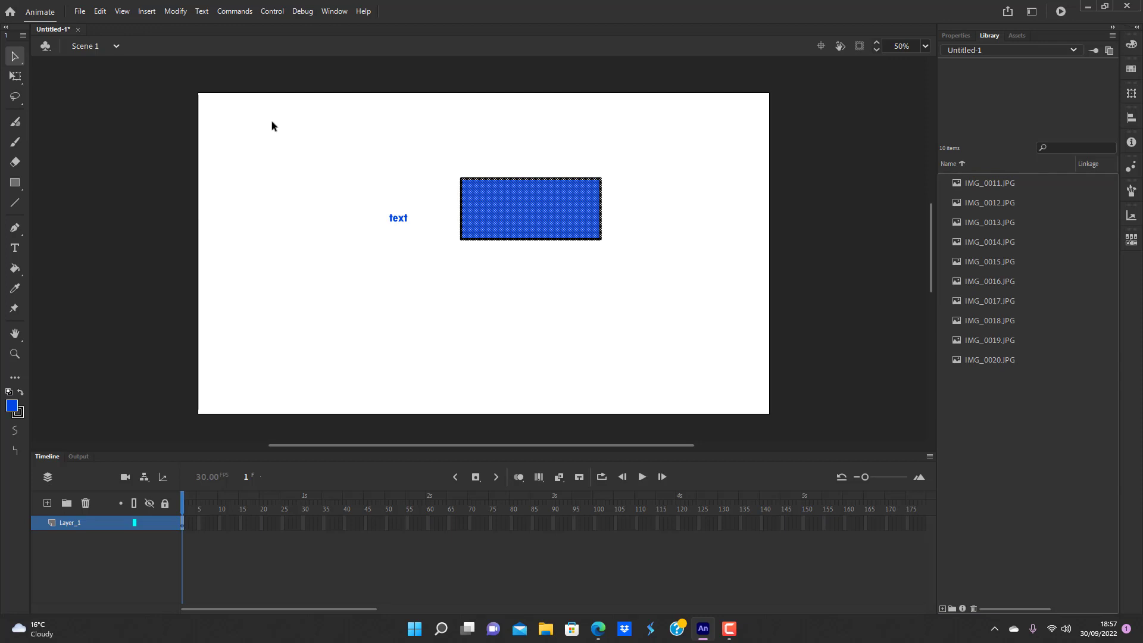
Review the Timeline editing commands for frames, layers and motion.
left_click(100, 11)
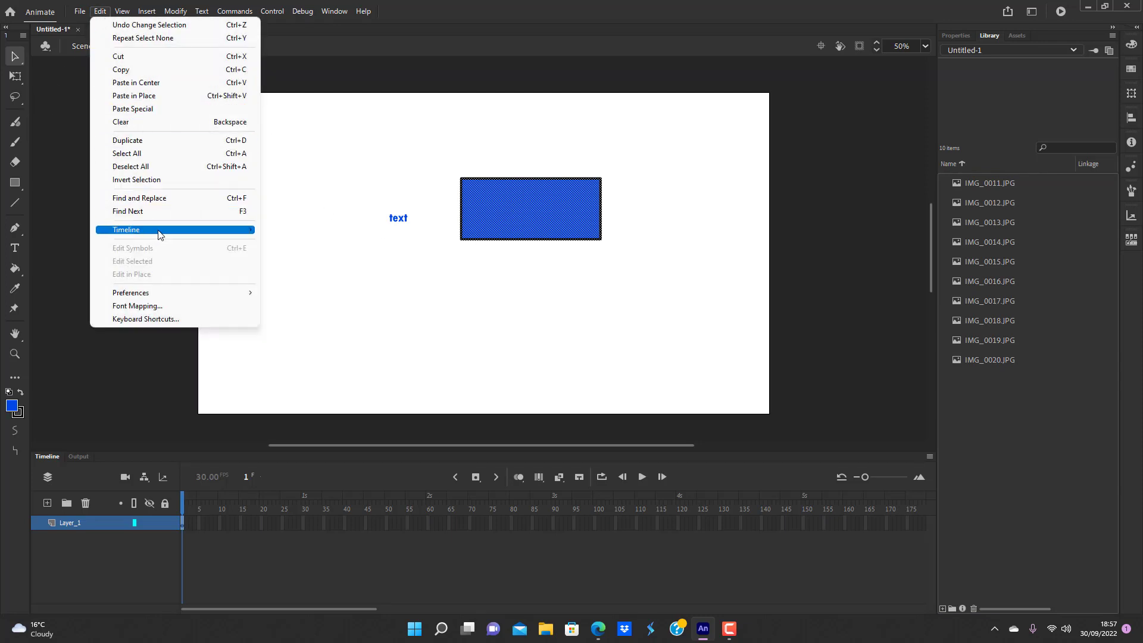
mouse_move(160, 234)
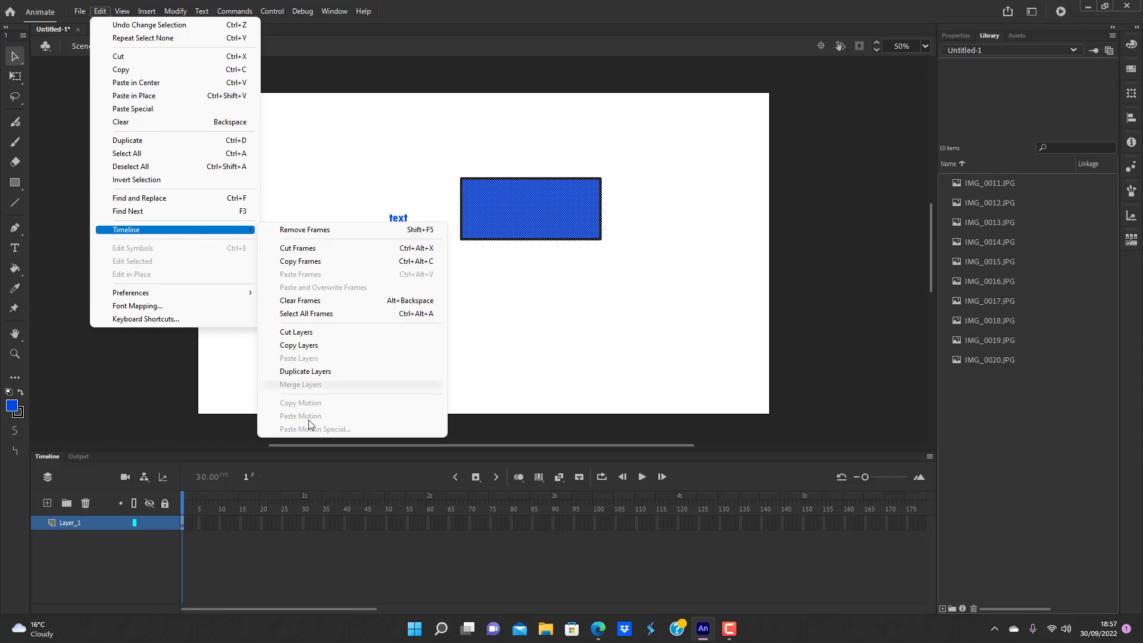
left_click(144, 431)
Review the frame commands offered for an empty frame and for the first keyframe of Layer_1.
right_click(230, 519)
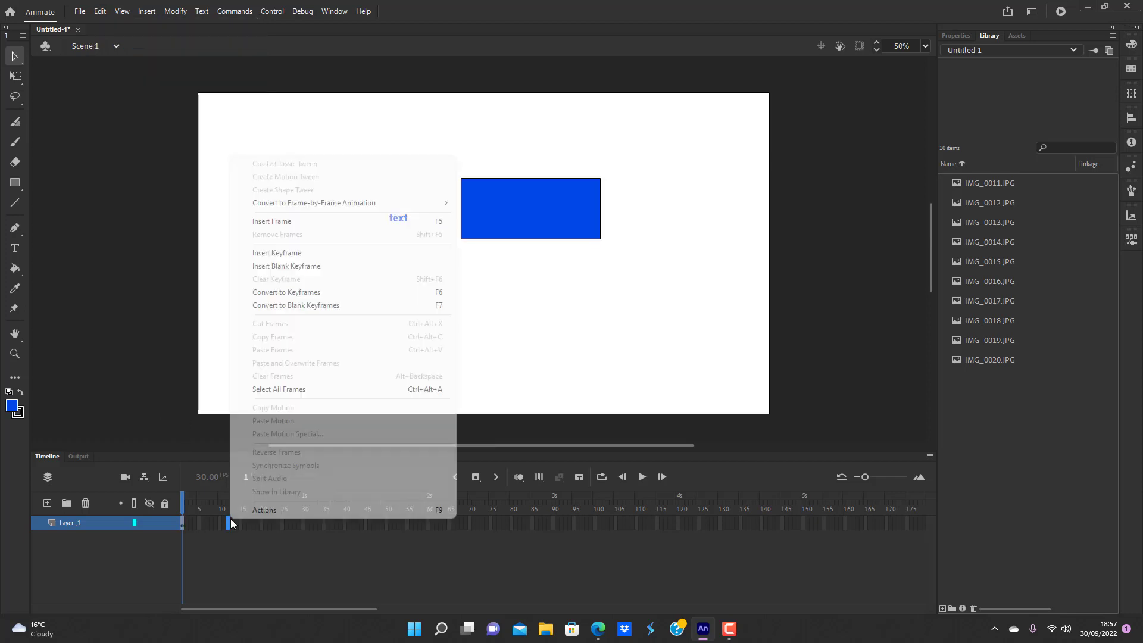
left_click(109, 315)
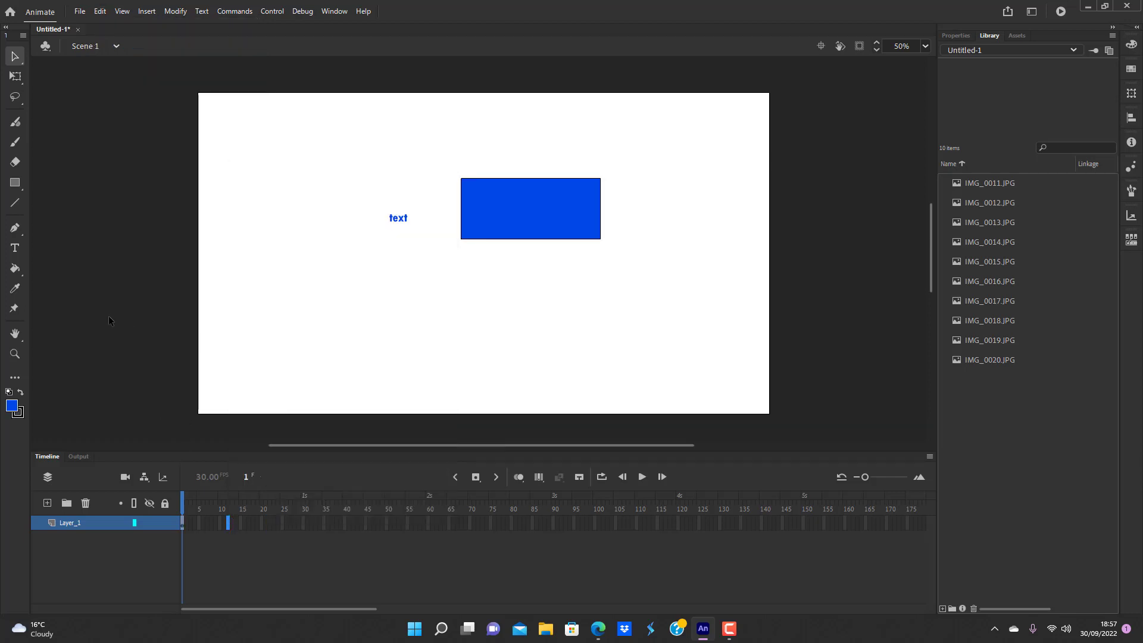
right_click(182, 524)
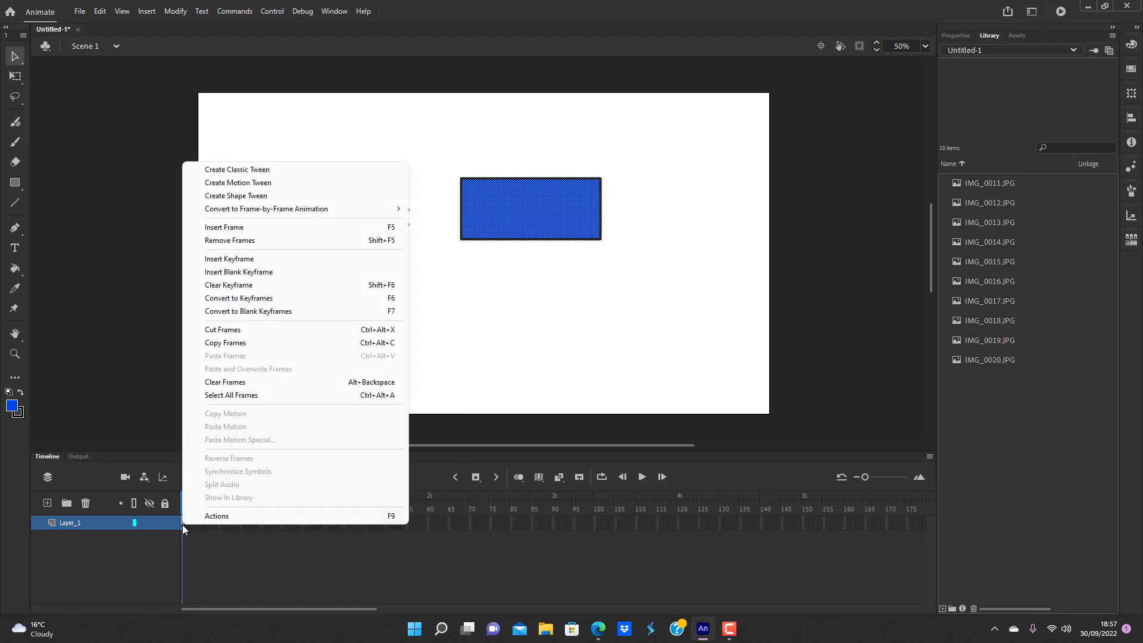
left_click(199, 544)
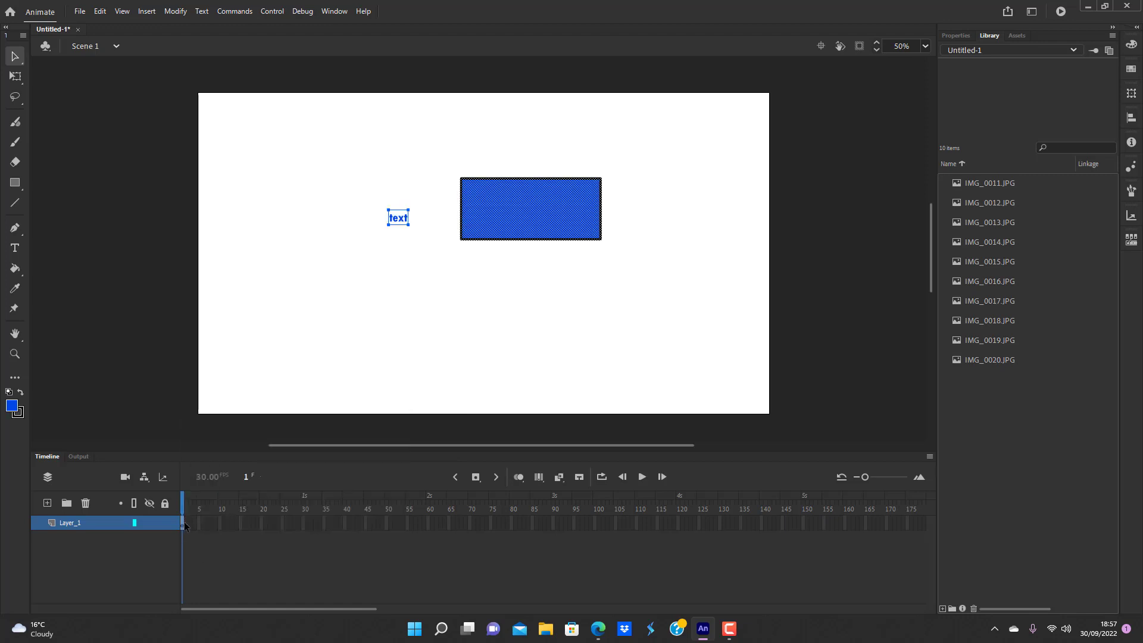
right_click(184, 524)
left_click(198, 534)
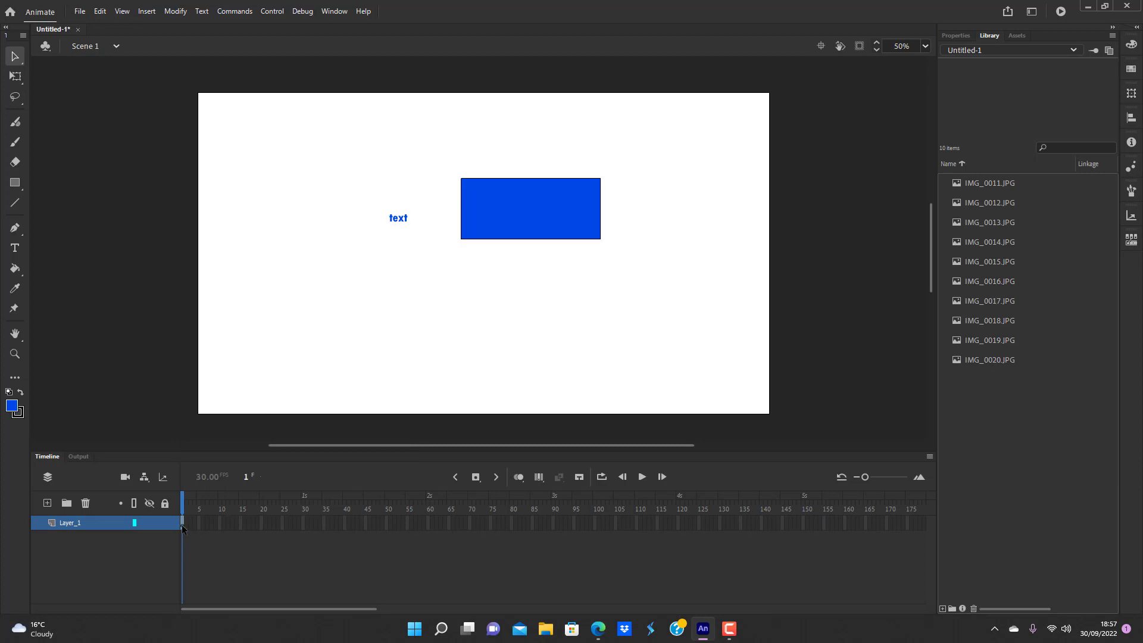
right_click(185, 525)
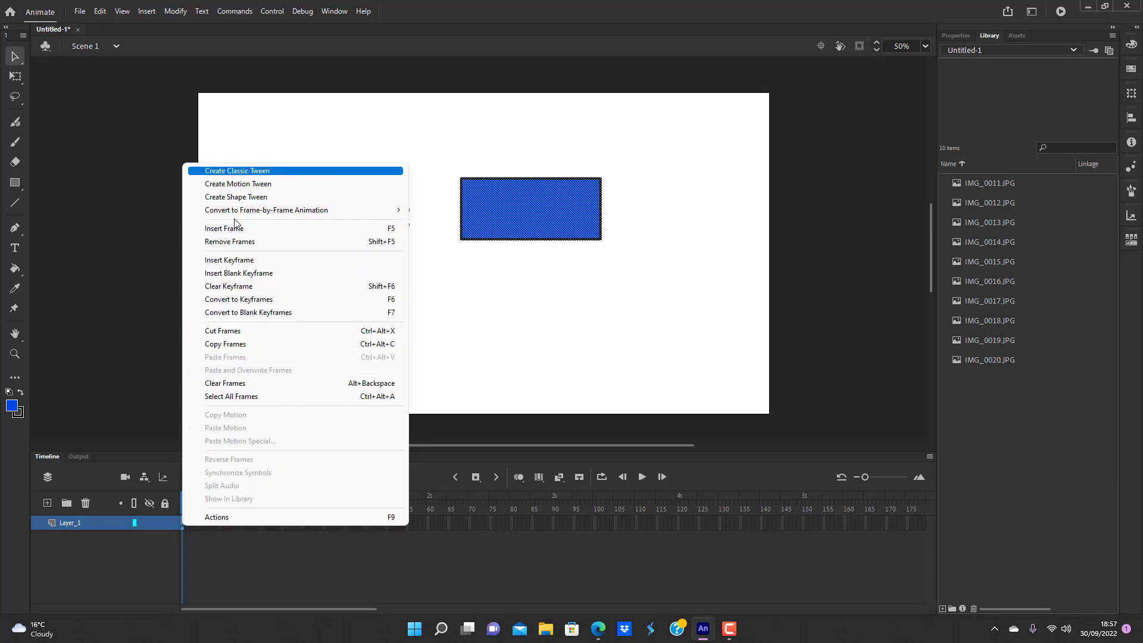
left_click(129, 182)
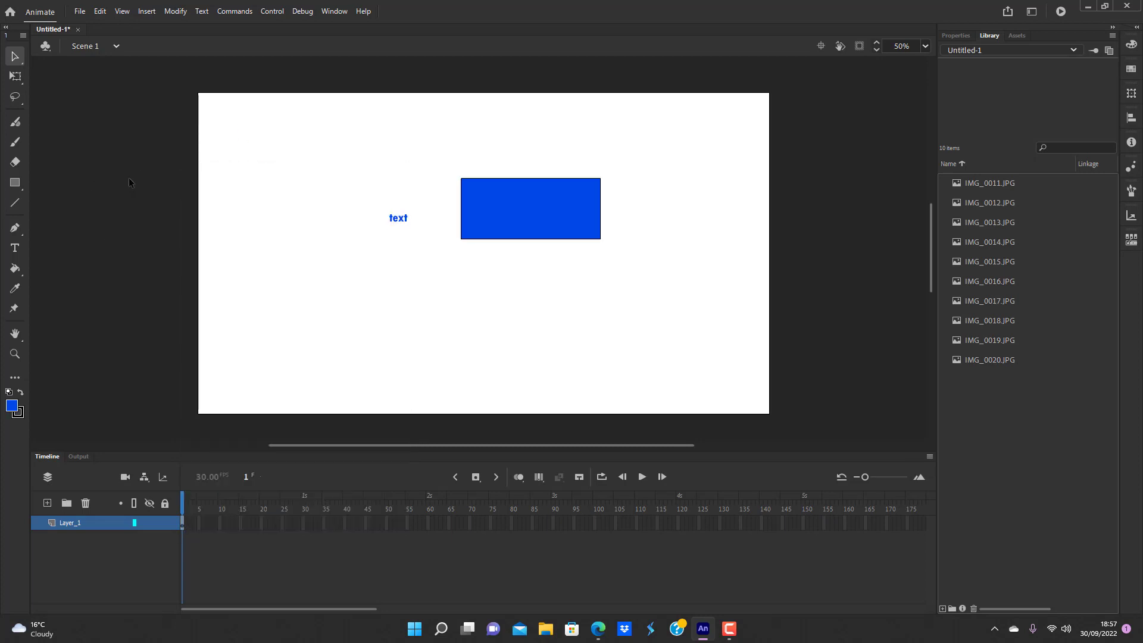
Apply the Beginner Preferences and remove the Assets panel from the workspace.
left_click(100, 11)
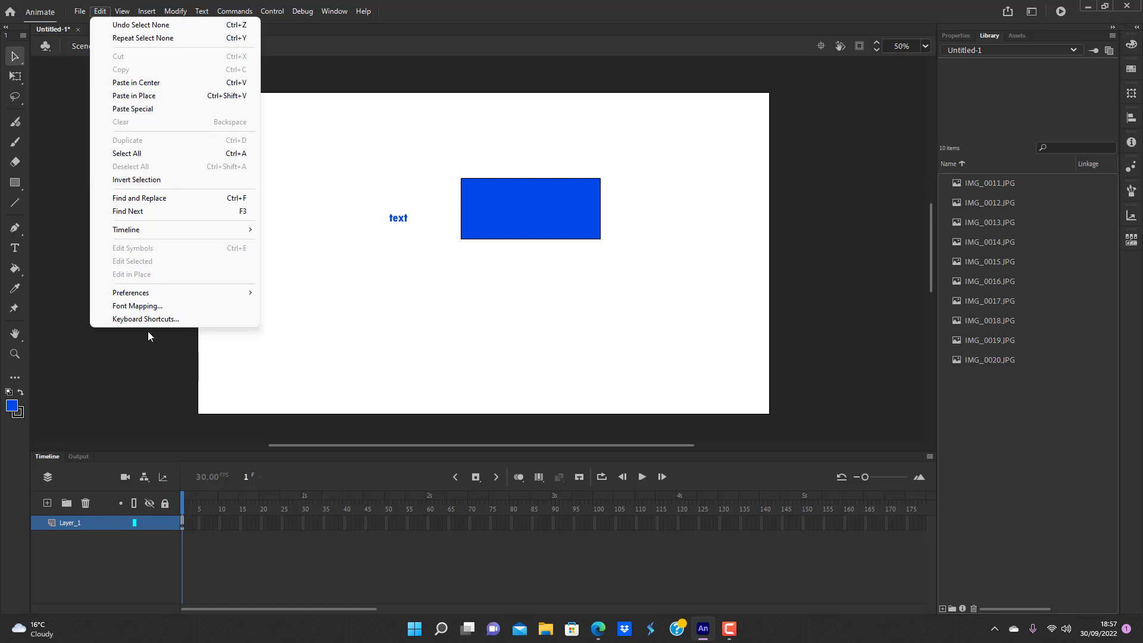
mouse_move(137, 293)
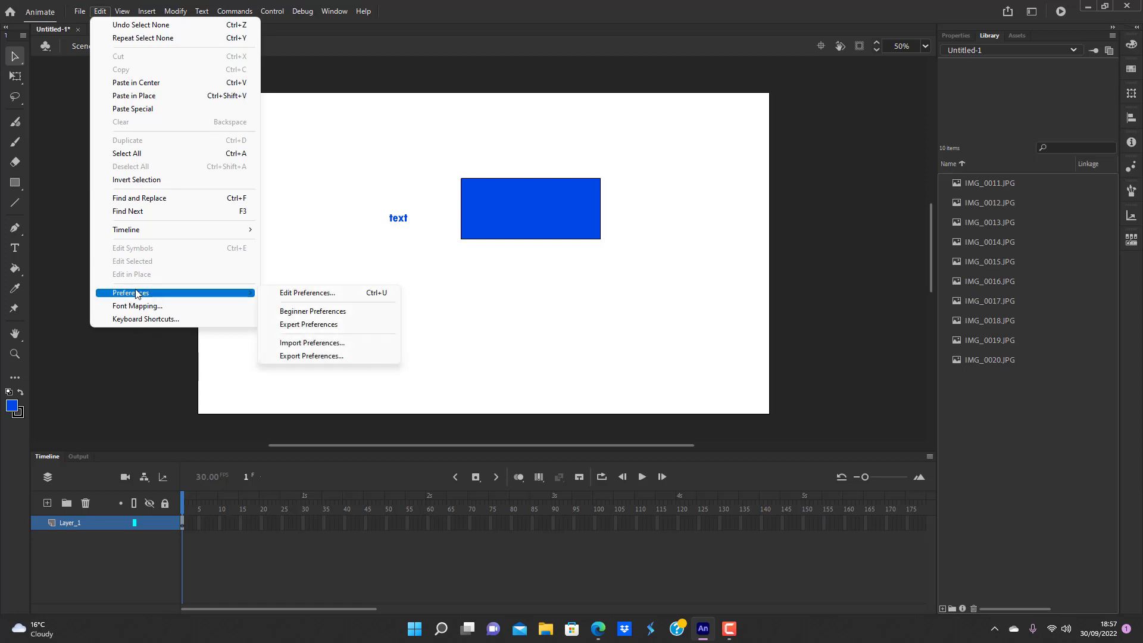
left_click(320, 313)
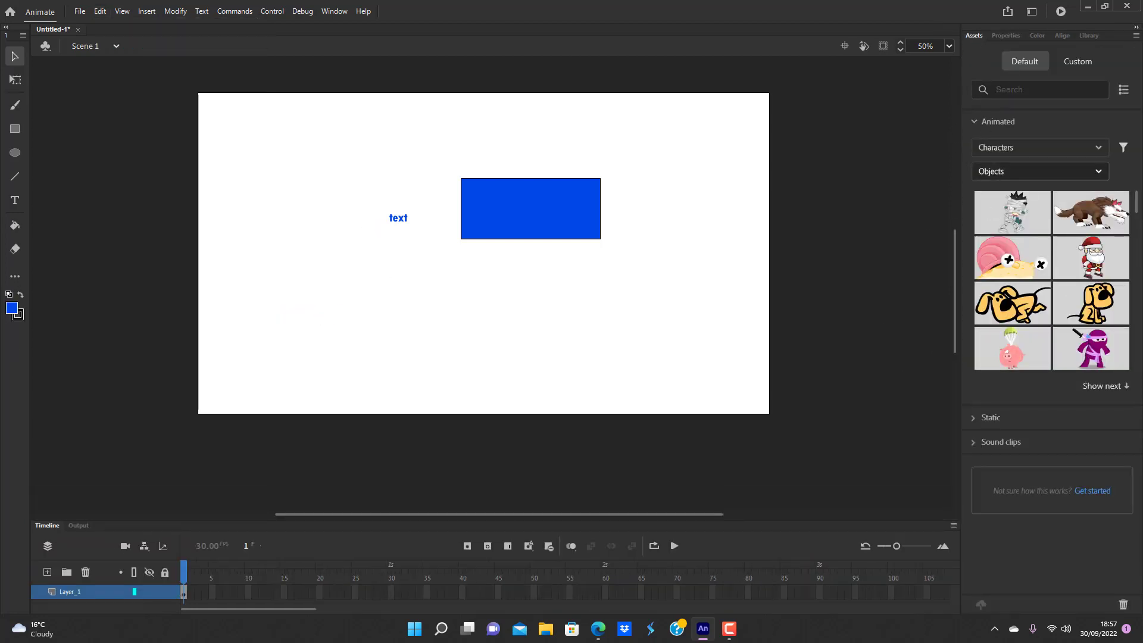
left_click_drag(976, 35, 924, 96)
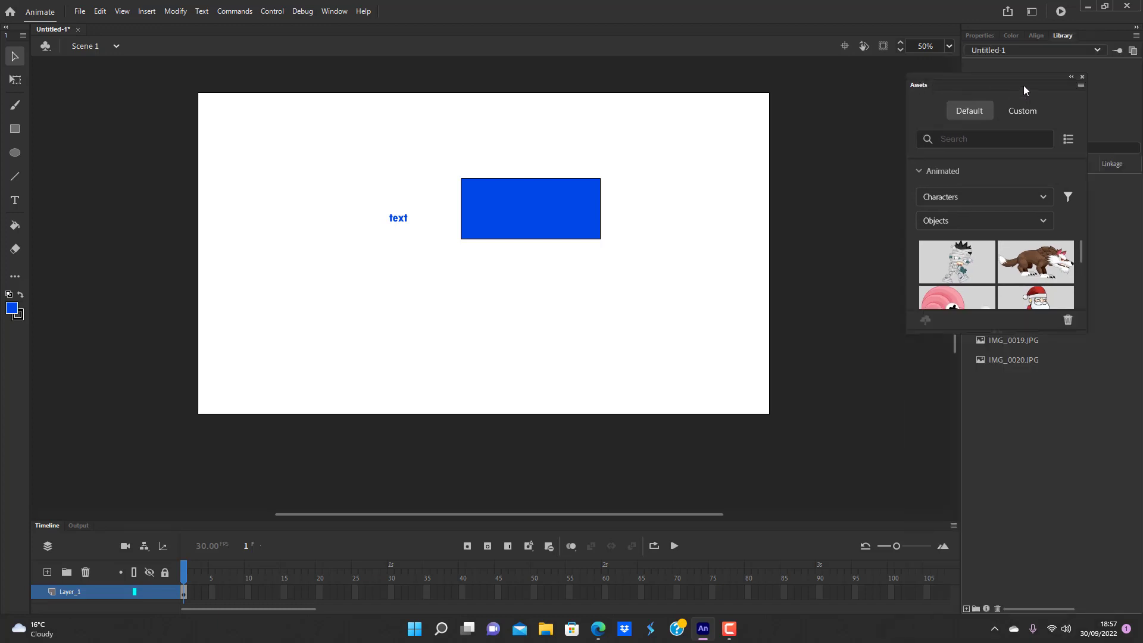
left_click(1082, 77)
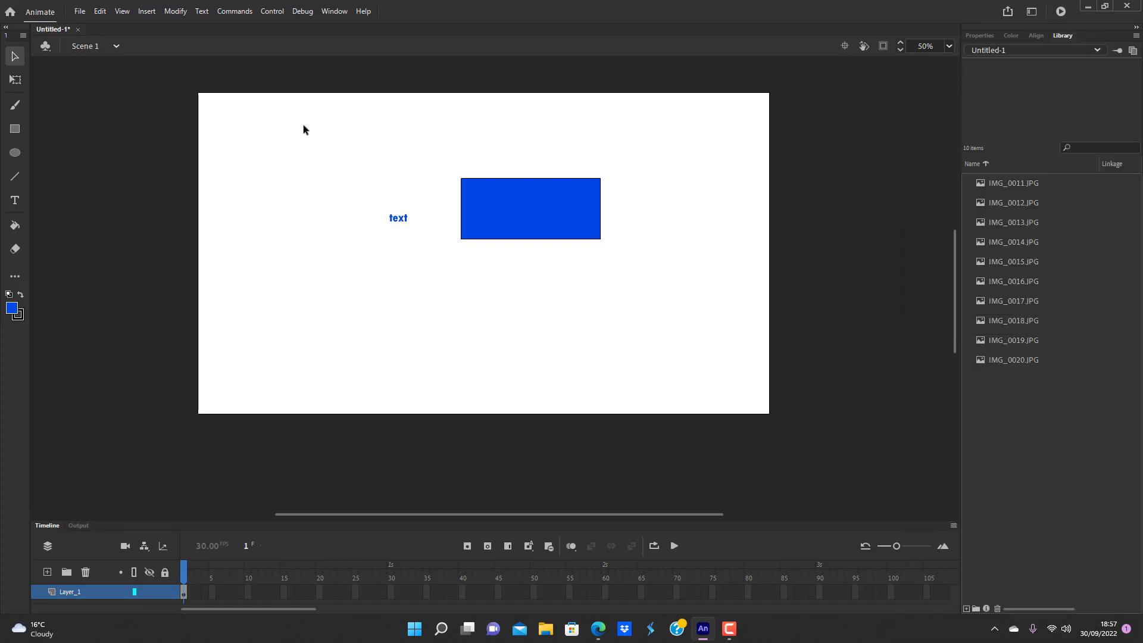
Review the view commands, including the Go To options for moving between scenes.
left_click(82, 12)
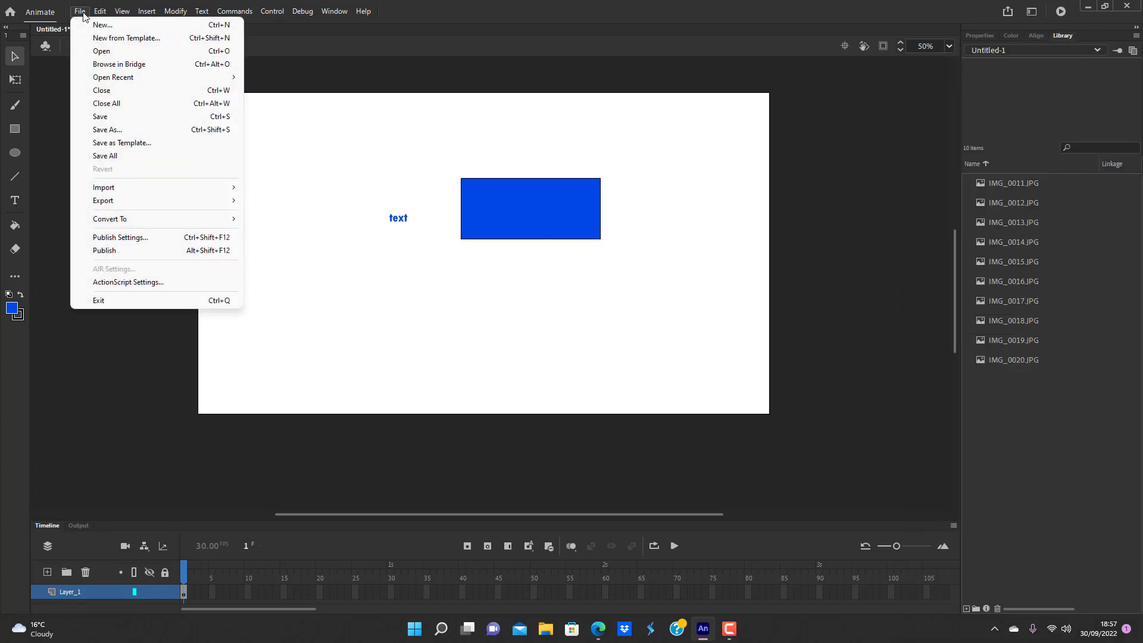
mouse_move(99, 13)
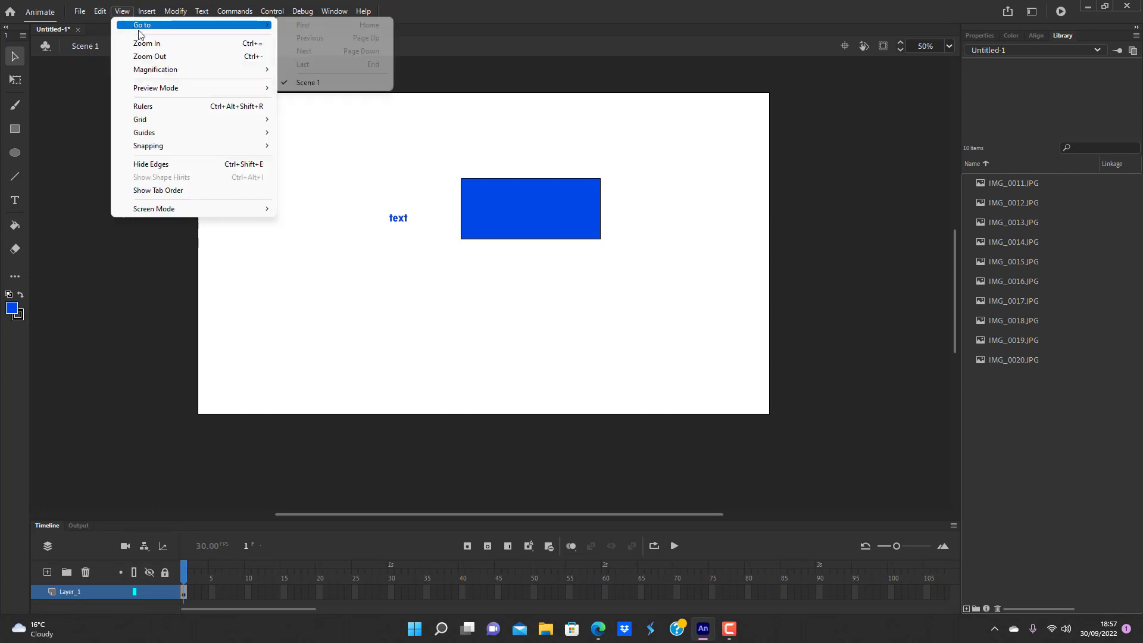
left_click(315, 166)
left_click(121, 11)
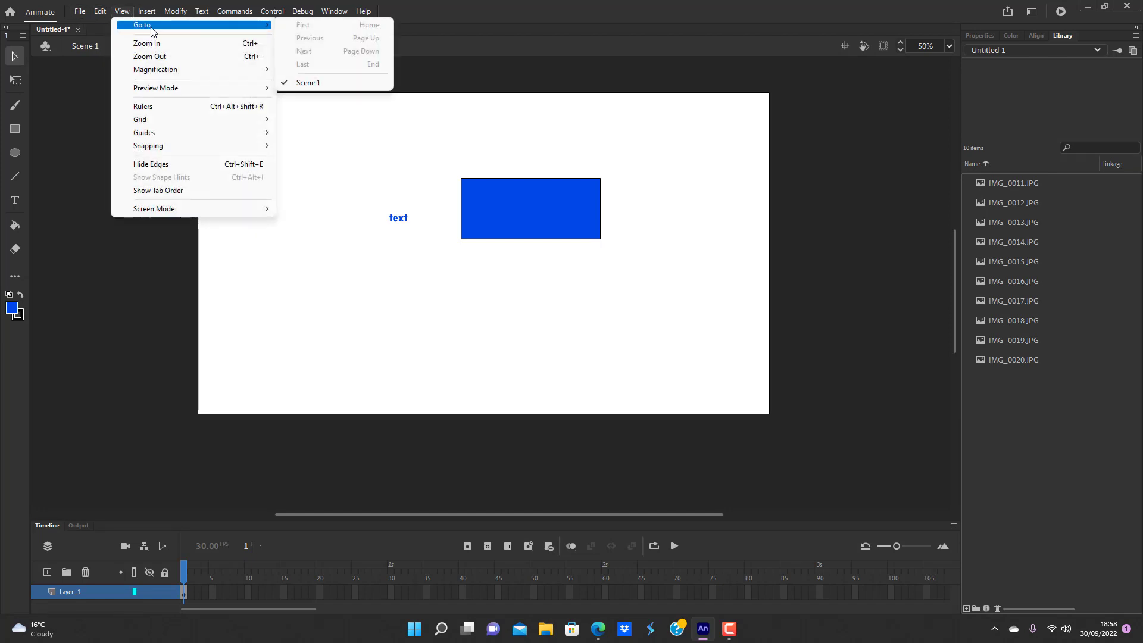
left_click(318, 169)
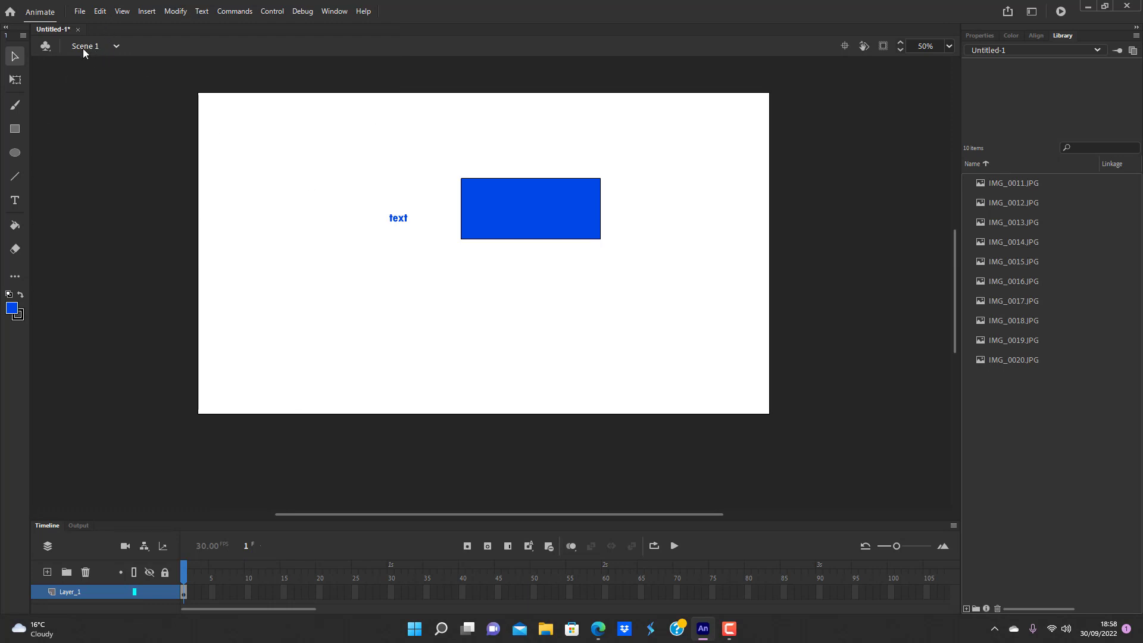
Convert the blue rectangle and its outline into a movie clip symbol named scene 2.
double_click(521, 205)
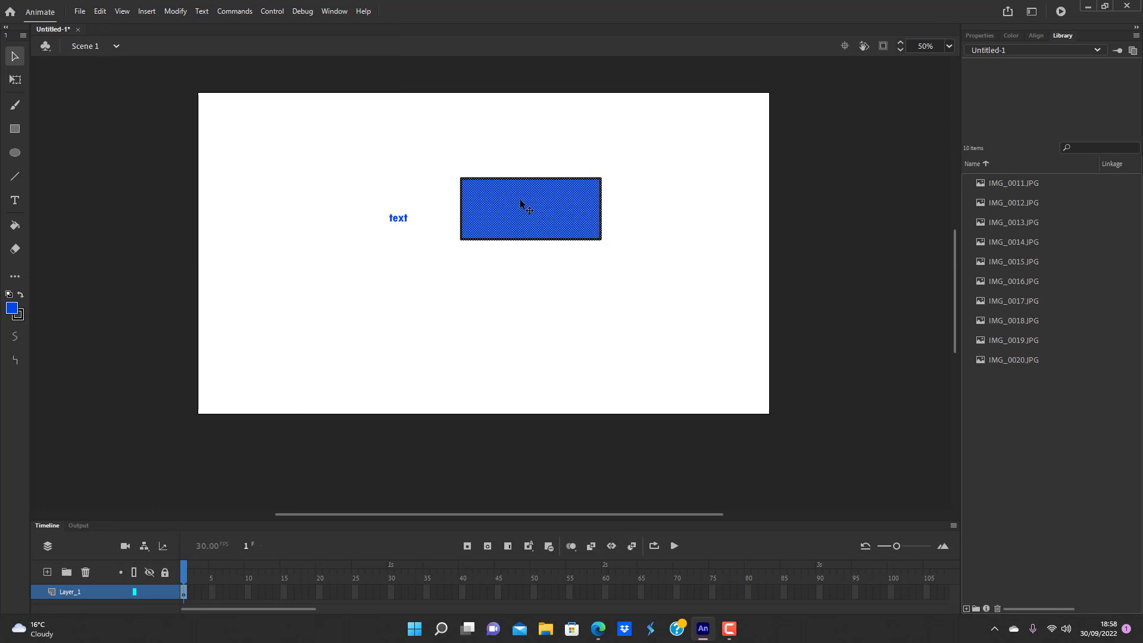
key("F8")
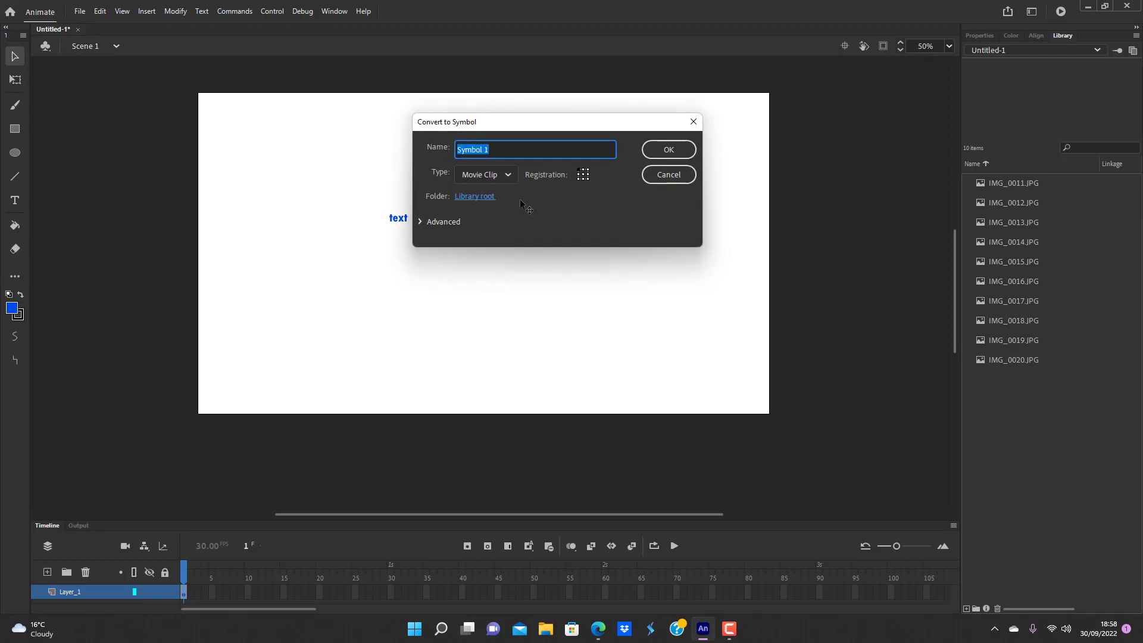
key("BackSpace")
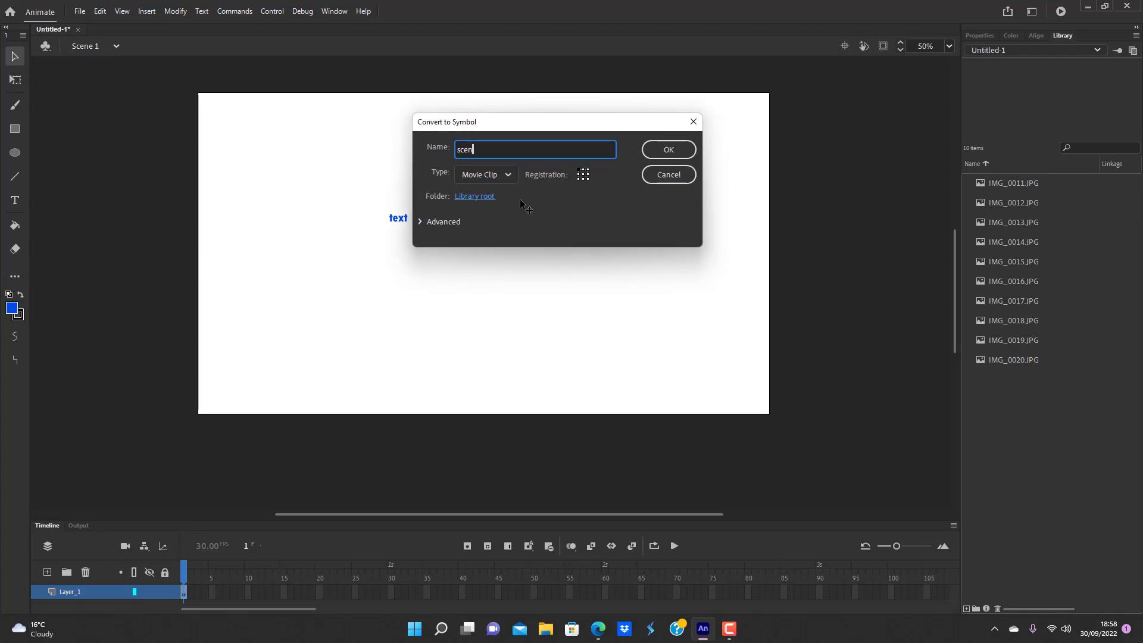
key("Return")
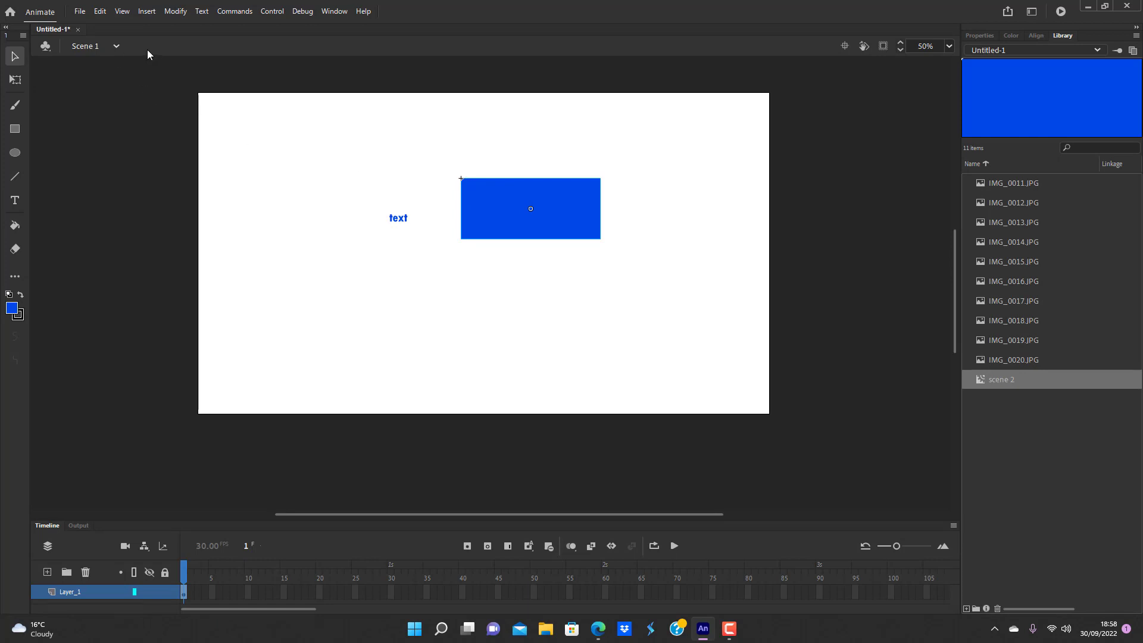
Open the rectangle's symbol for editing in place and go to scene 2 with the Go To command.
left_click(122, 11)
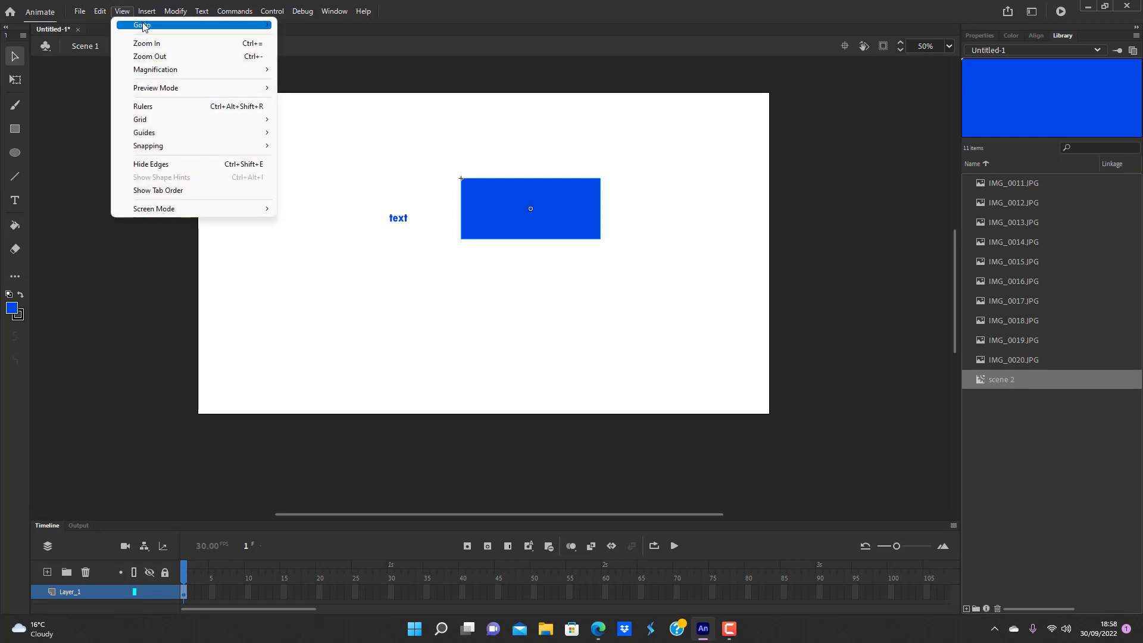
mouse_move(145, 25)
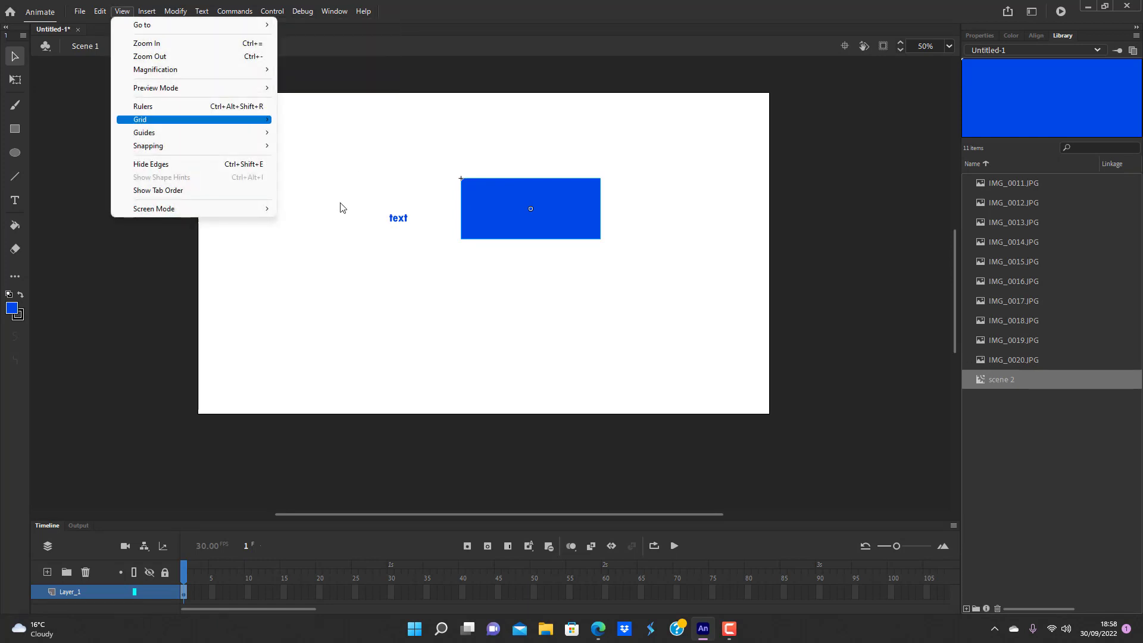
left_click(454, 219)
left_click(511, 219)
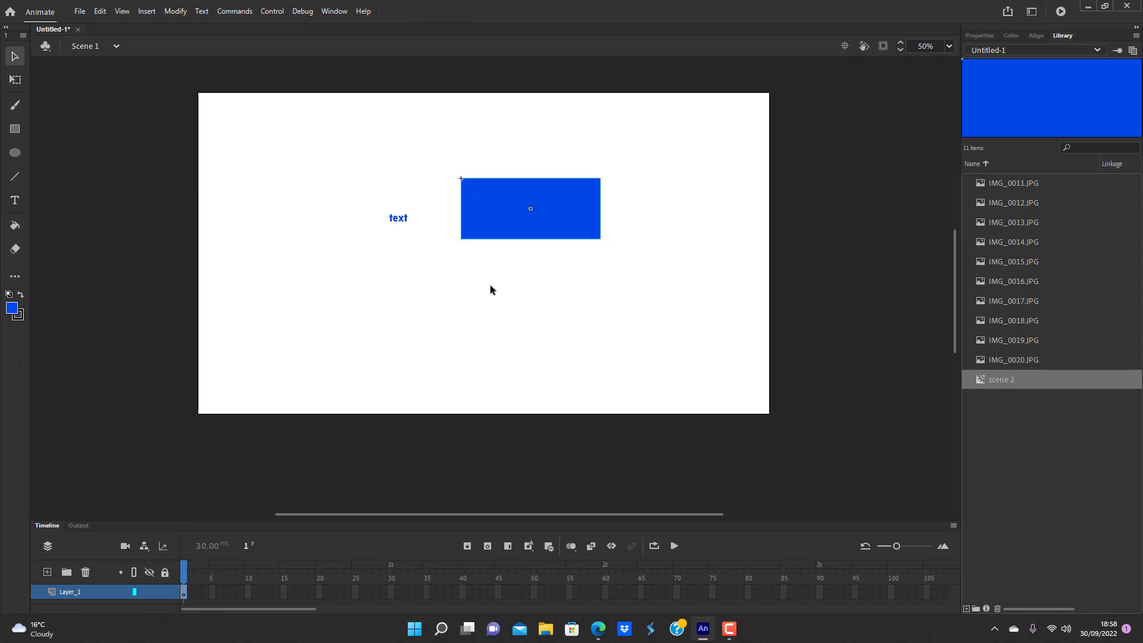
double_click(490, 213)
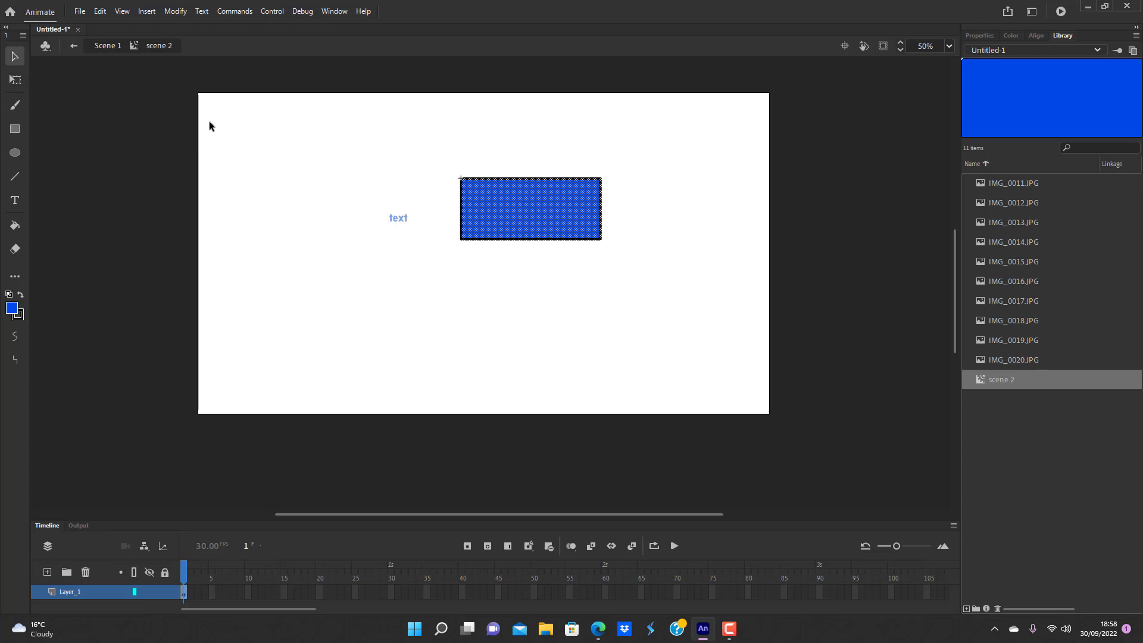
left_click(122, 11)
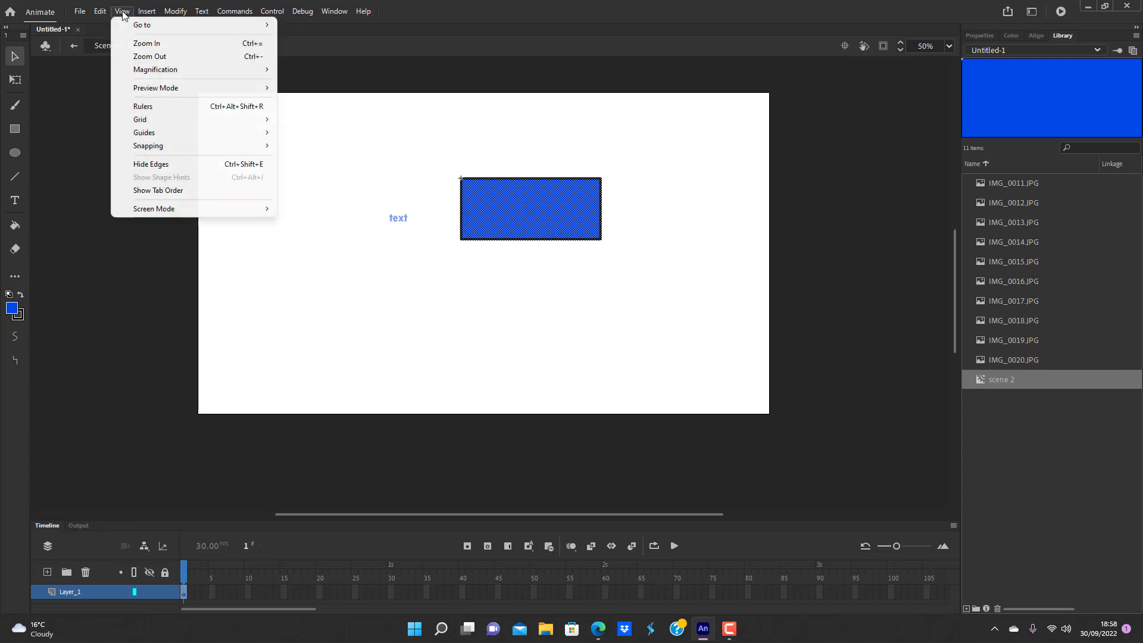
mouse_move(155, 25)
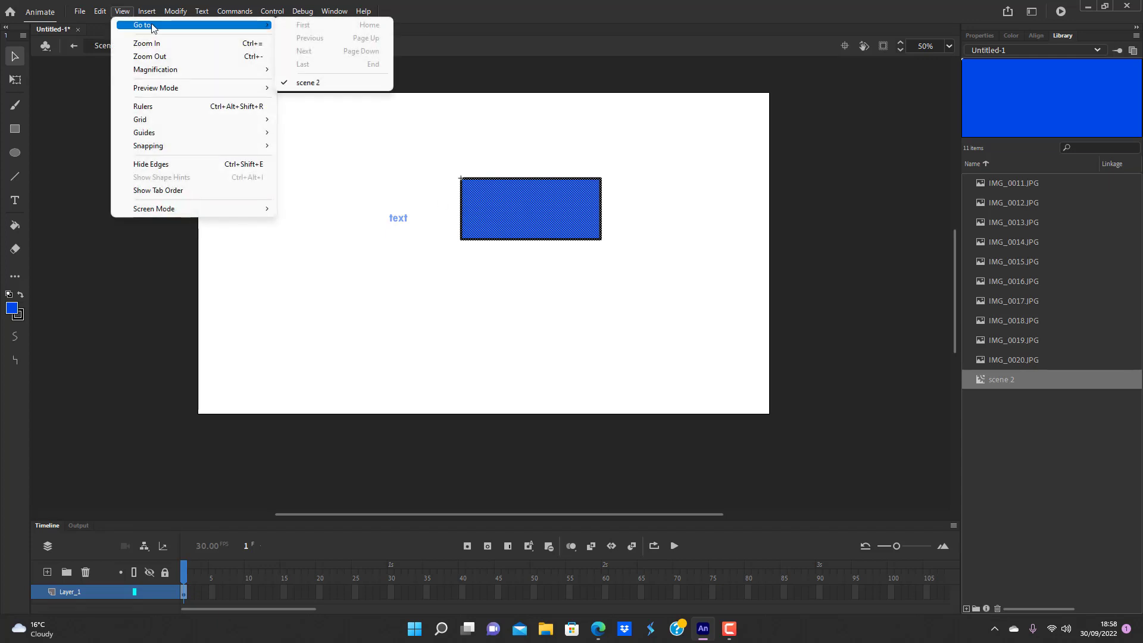
left_click(308, 82)
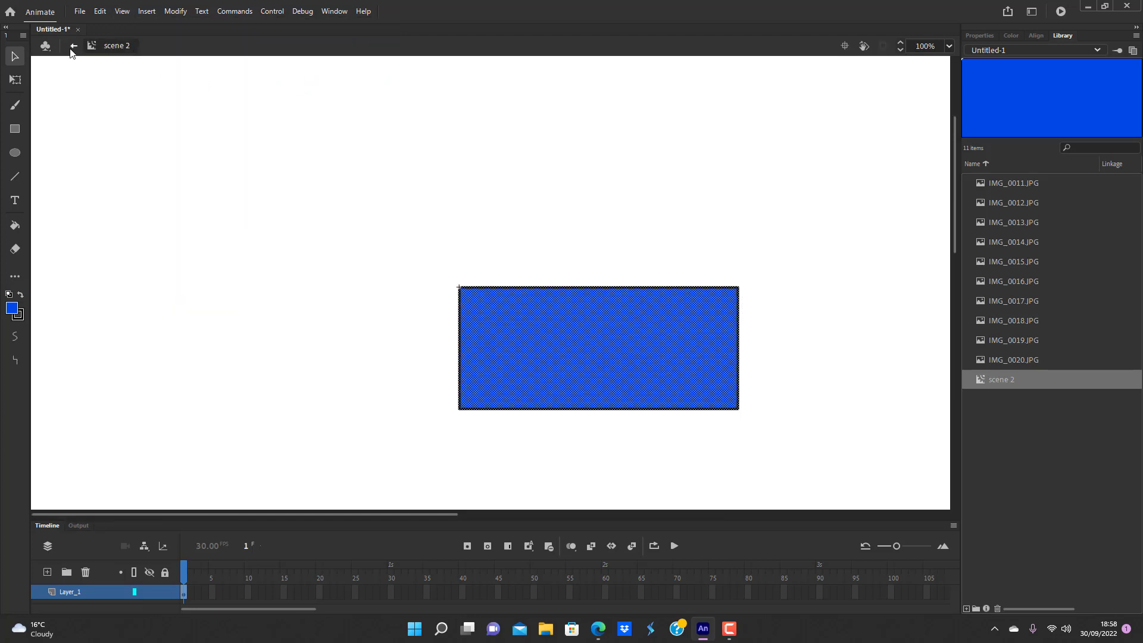
Return from the symbol to Scene 1 and recheck the view commands there.
left_click(72, 47)
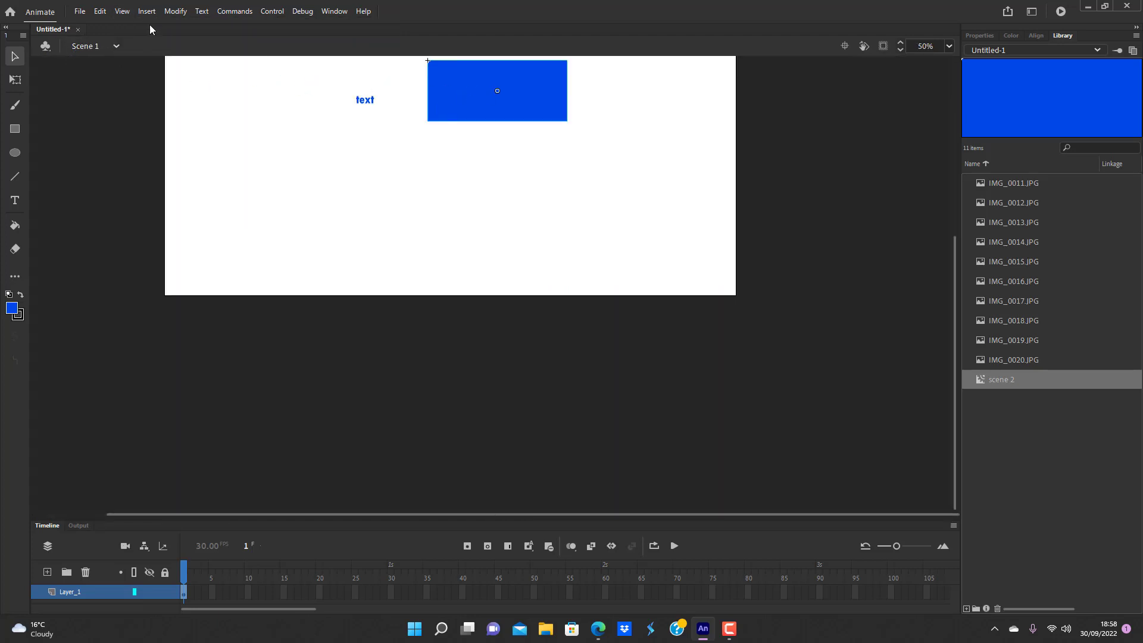
scroll(652, 235, "up", 3)
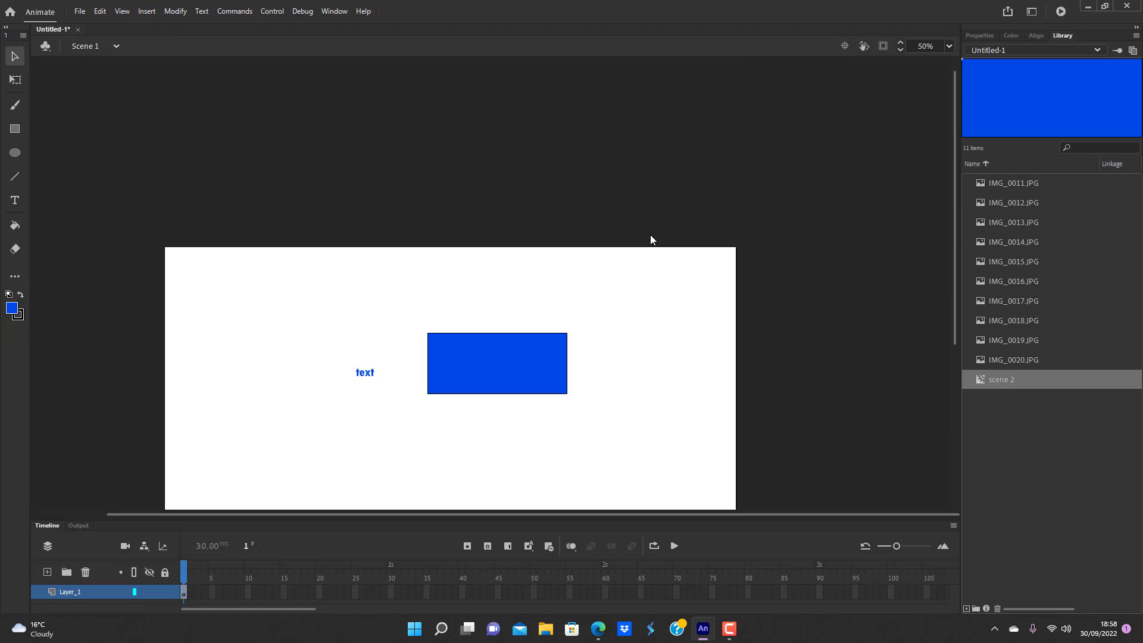
scroll(652, 236, "down", 2)
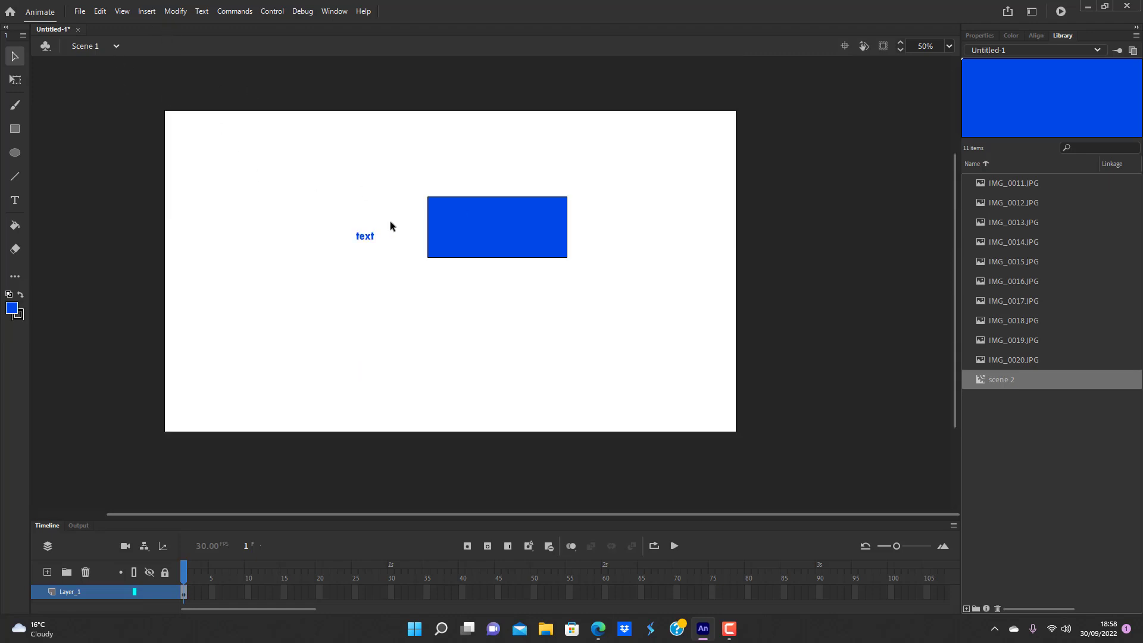
left_click(122, 11)
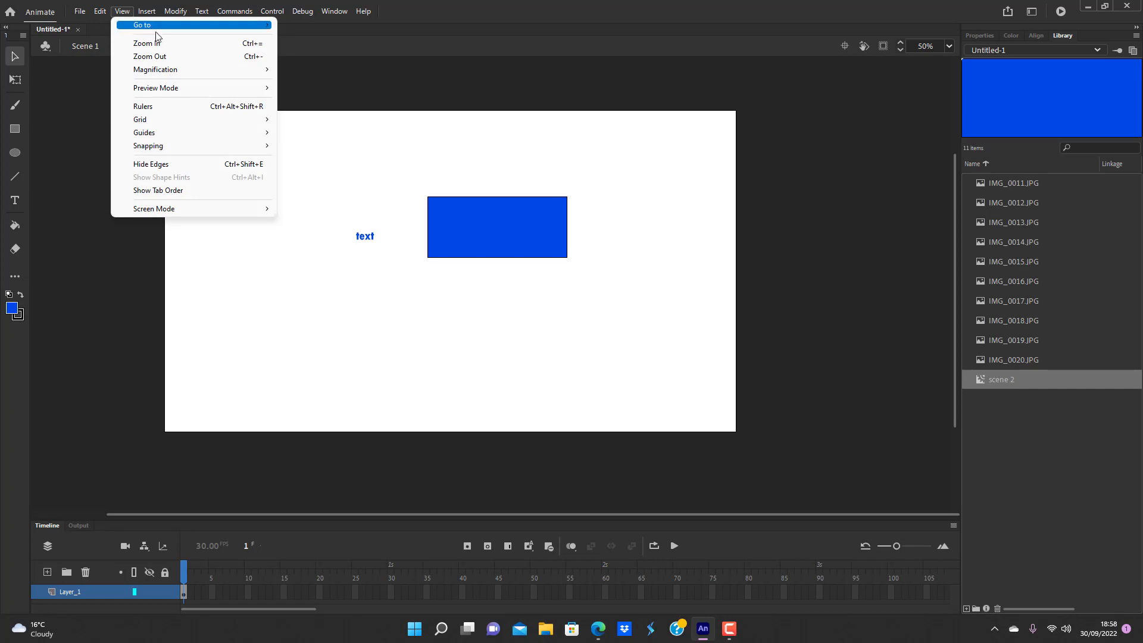
left_click(337, 358)
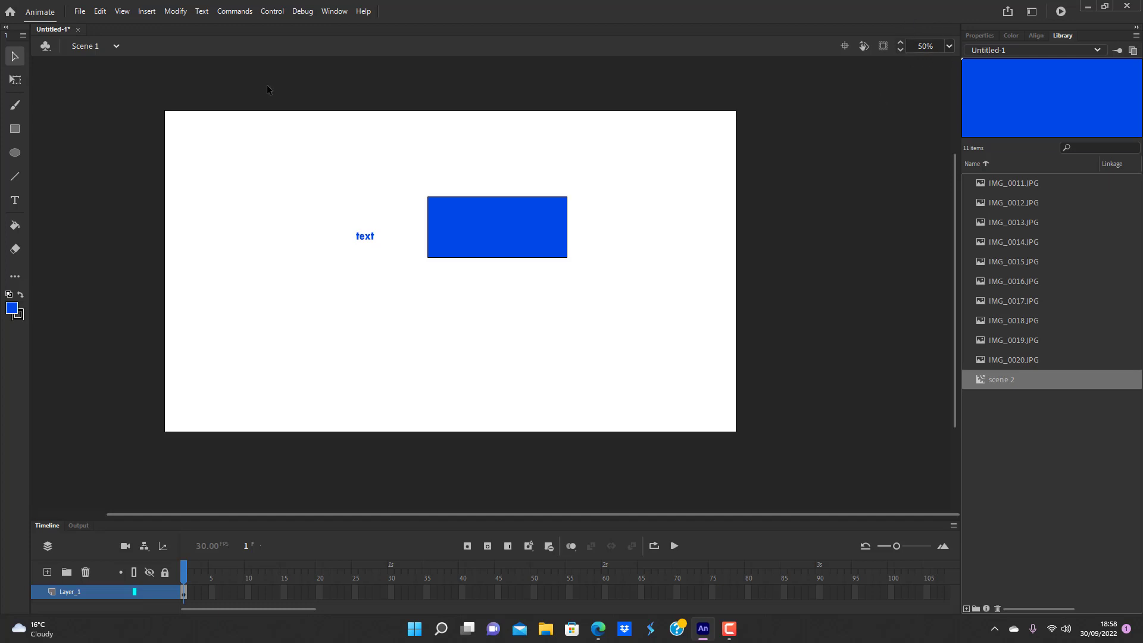
Review the magnification options and set the preview mode to Full.
left_click(122, 11)
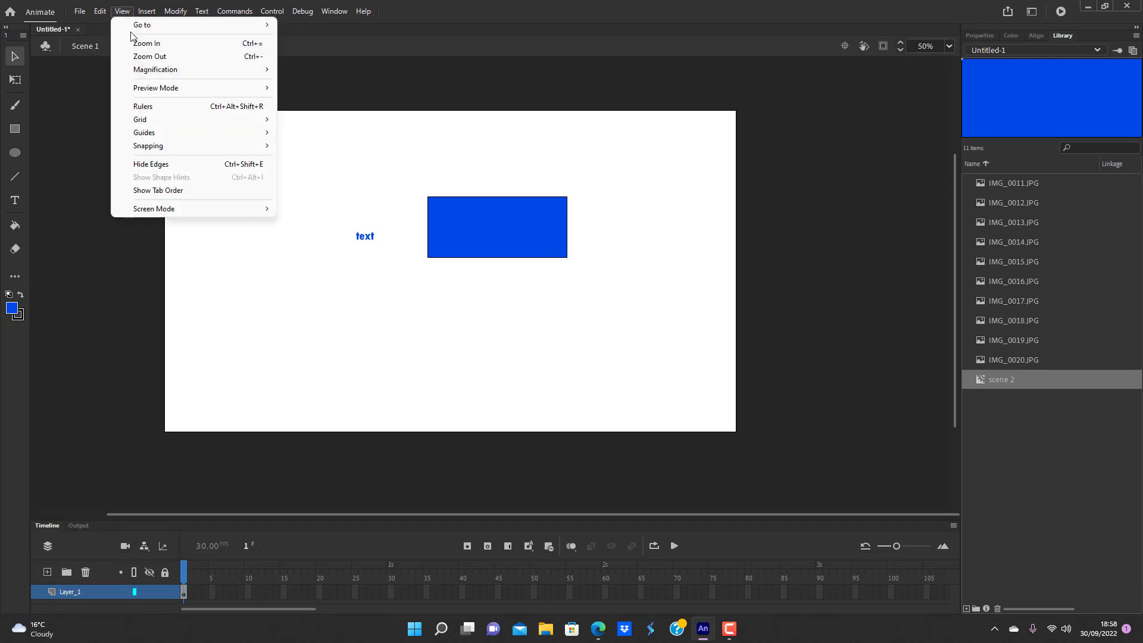
mouse_move(153, 69)
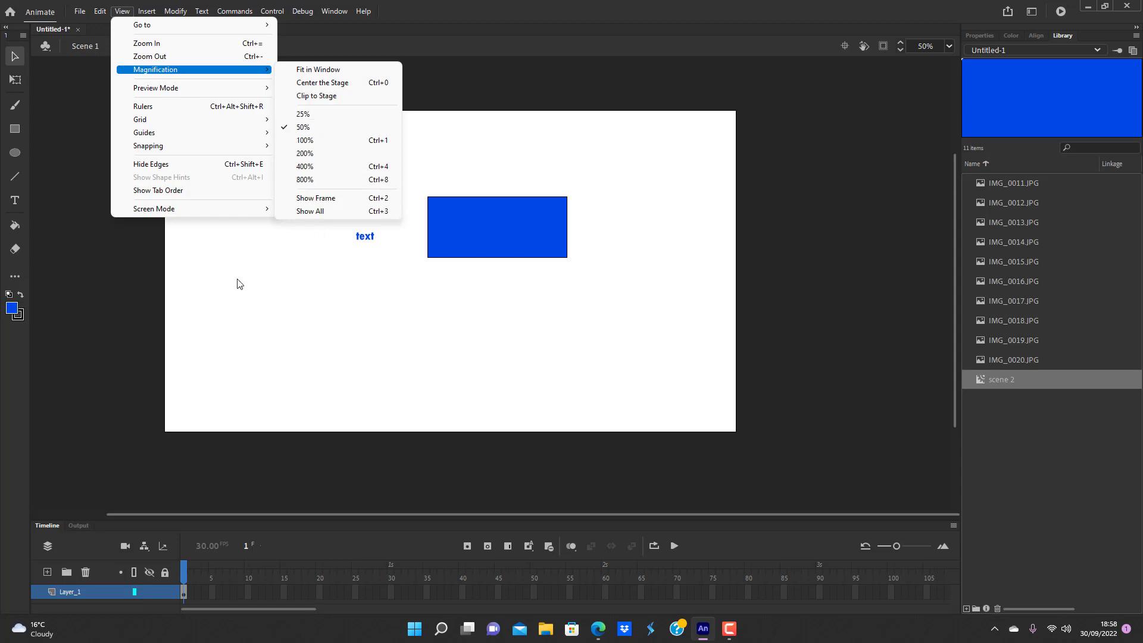
mouse_move(192, 87)
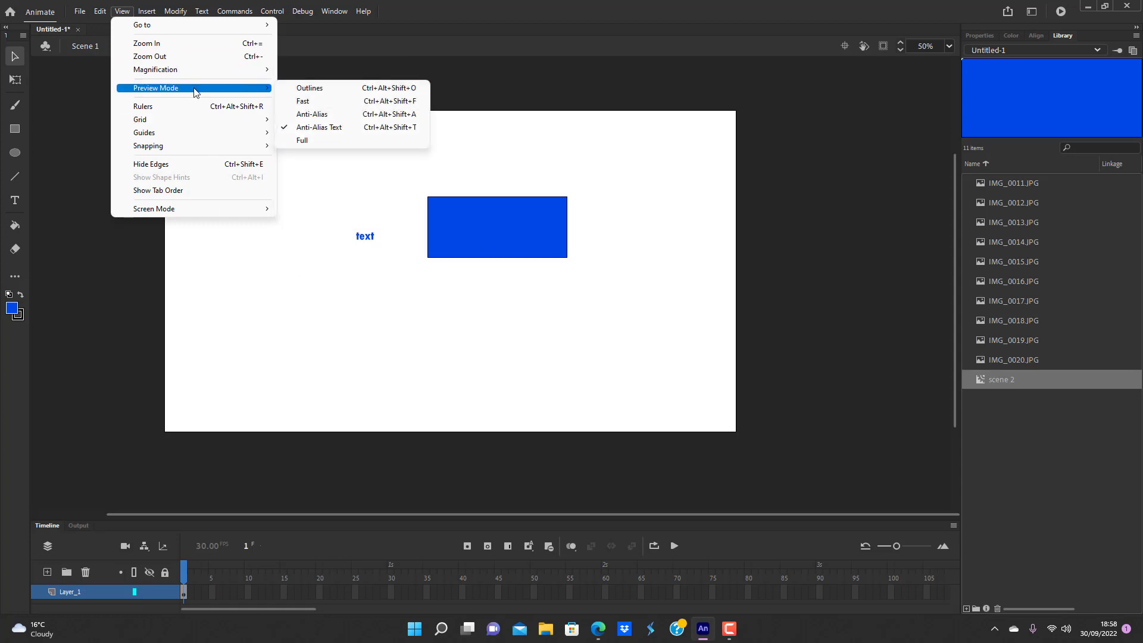
left_click(308, 140)
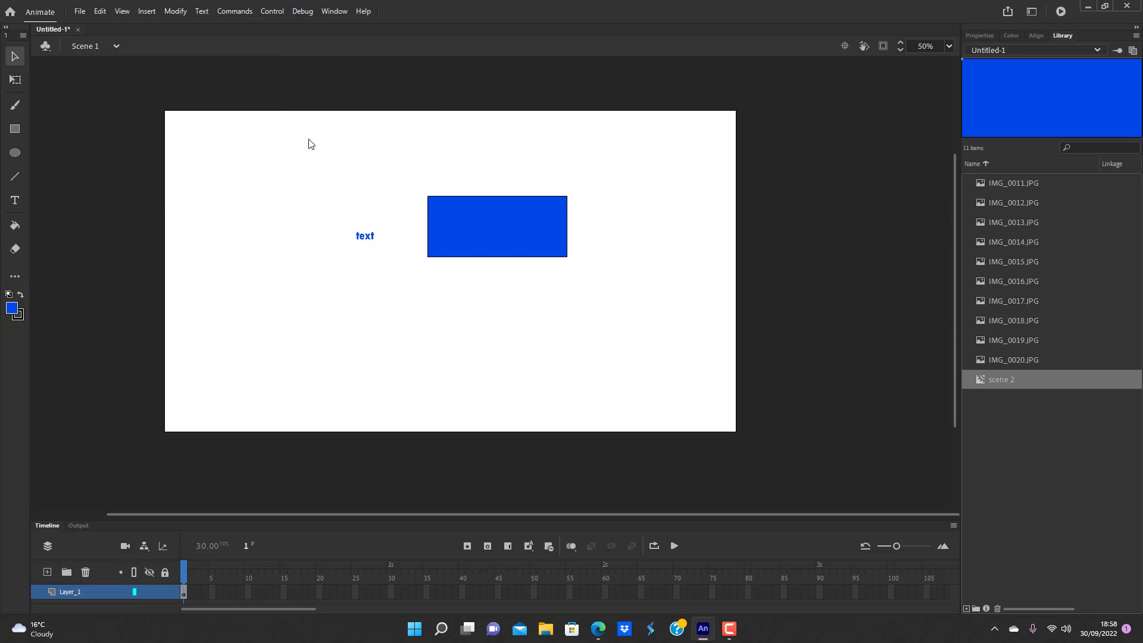
Show the grid over the stage.
left_click(79, 13)
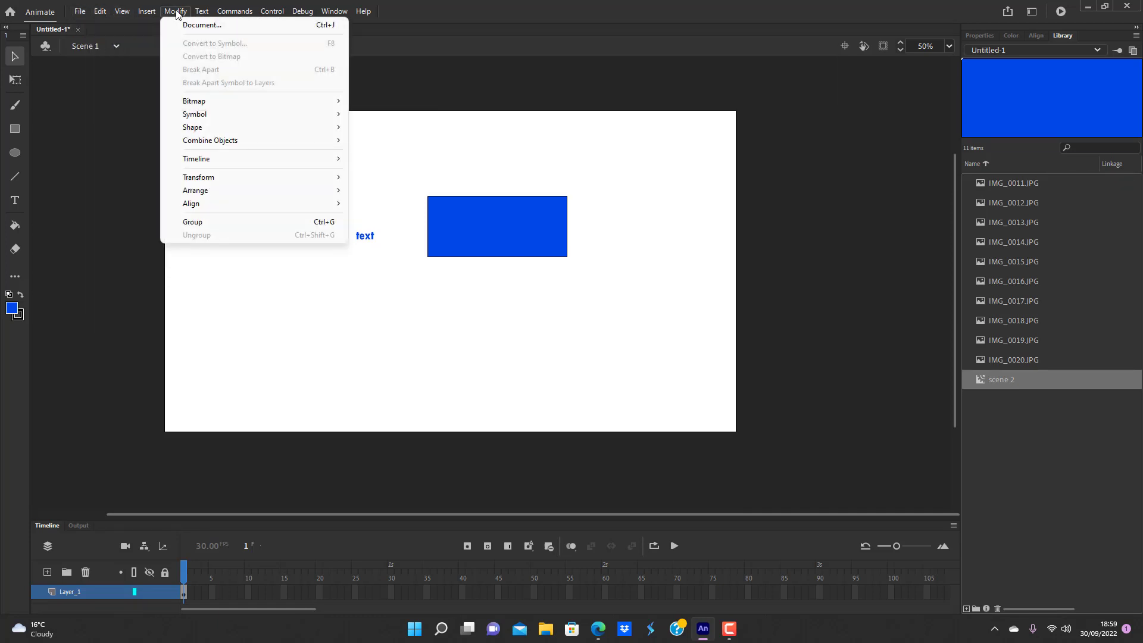
mouse_move(122, 13)
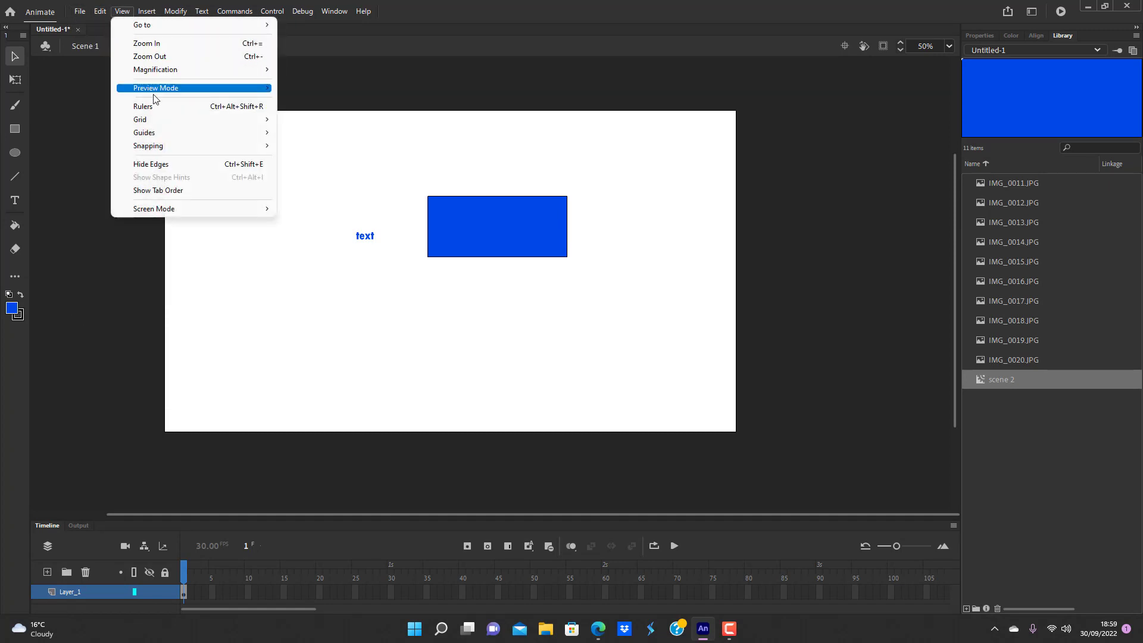
mouse_move(163, 119)
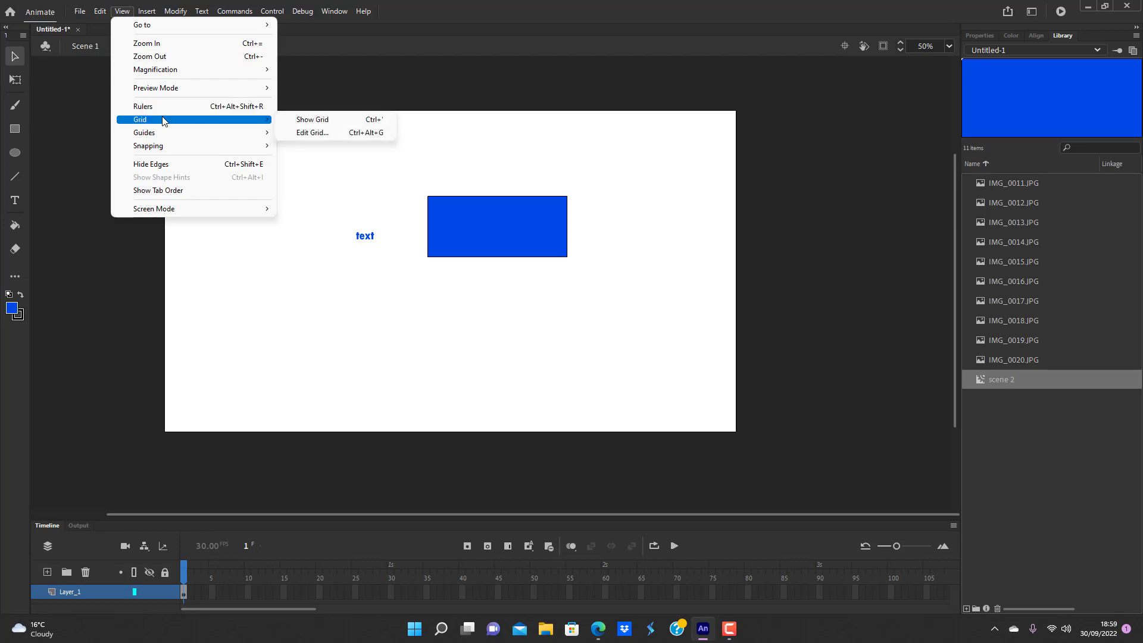
left_click(314, 123)
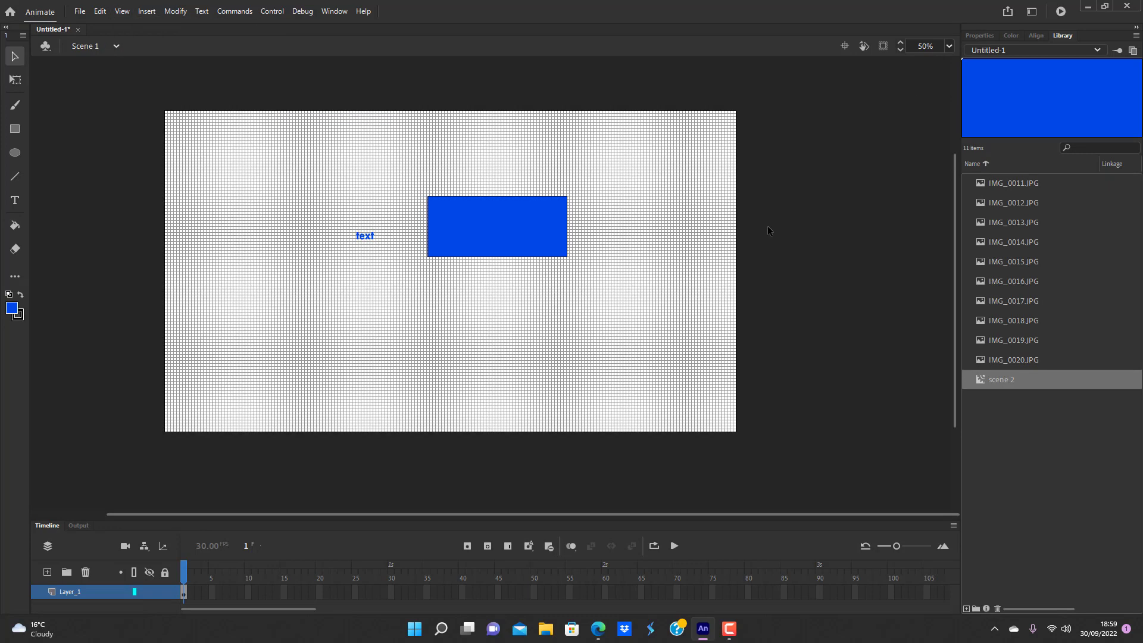
Inspect the stage grid at 100% magnification and return the view to 50%.
left_click(949, 47)
left_click(979, 176)
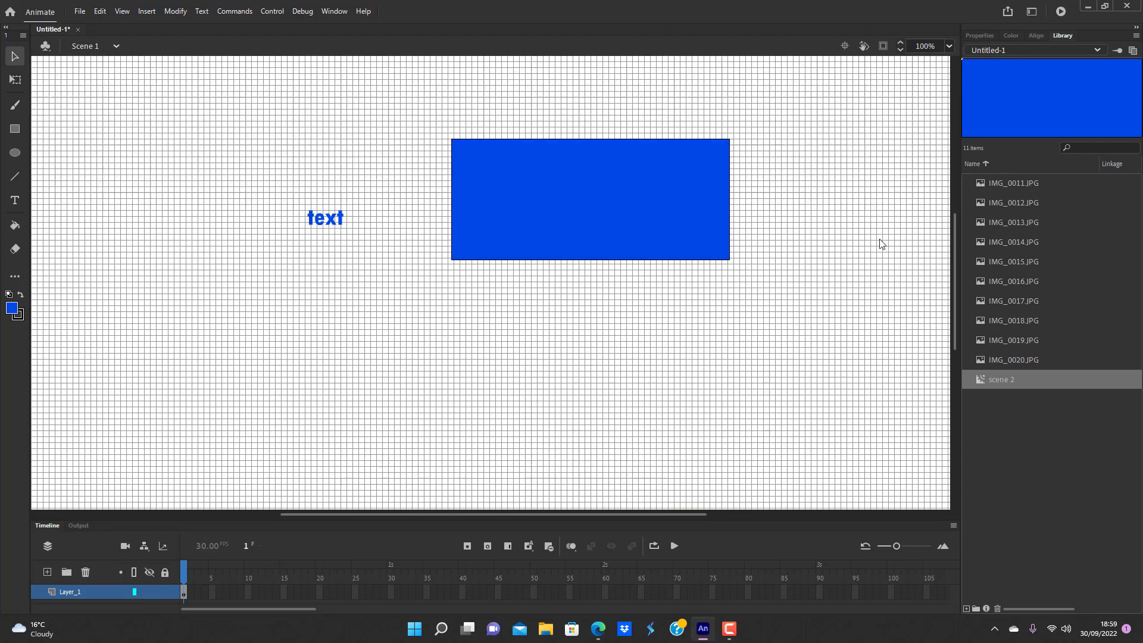
scroll(911, 155, "down", 3)
left_click(949, 47)
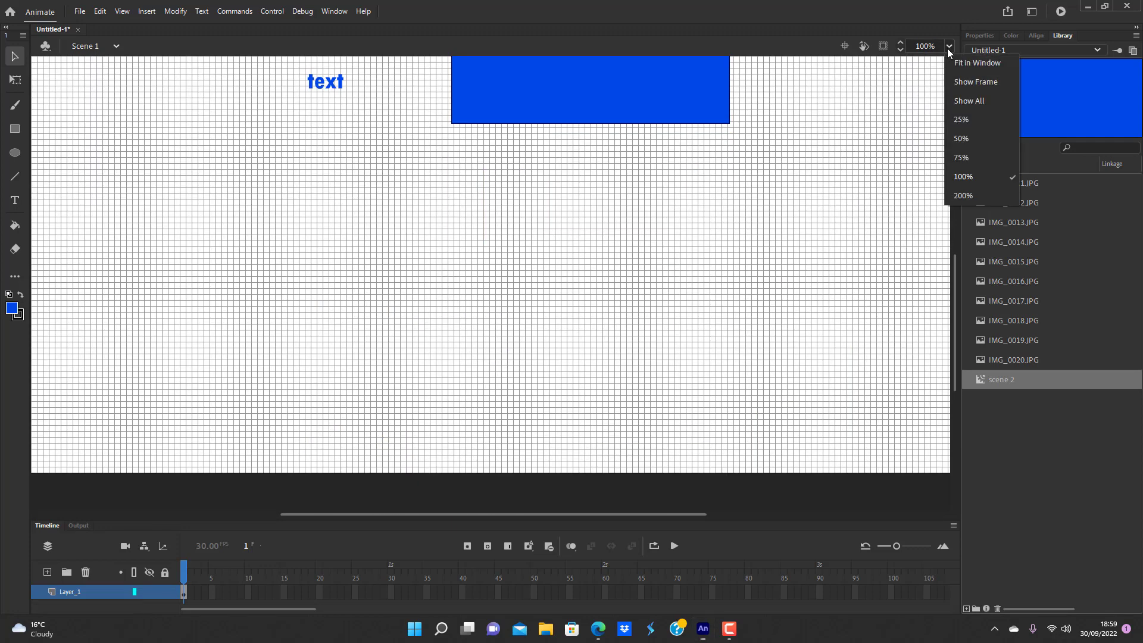
left_click(975, 138)
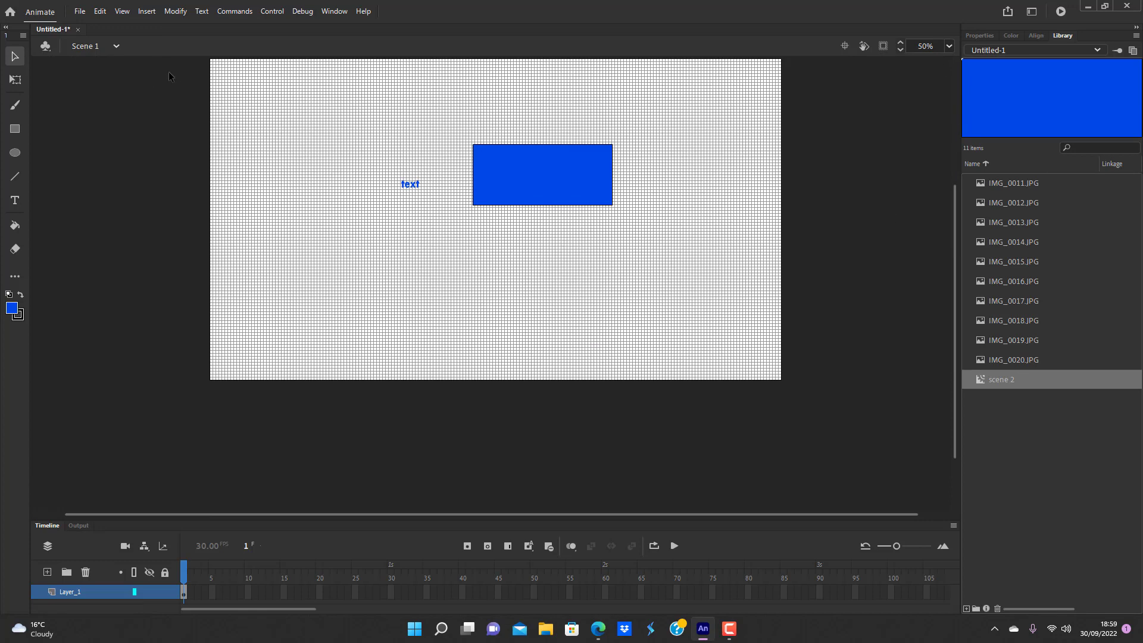
Hide the grid on the stage.
left_click(123, 12)
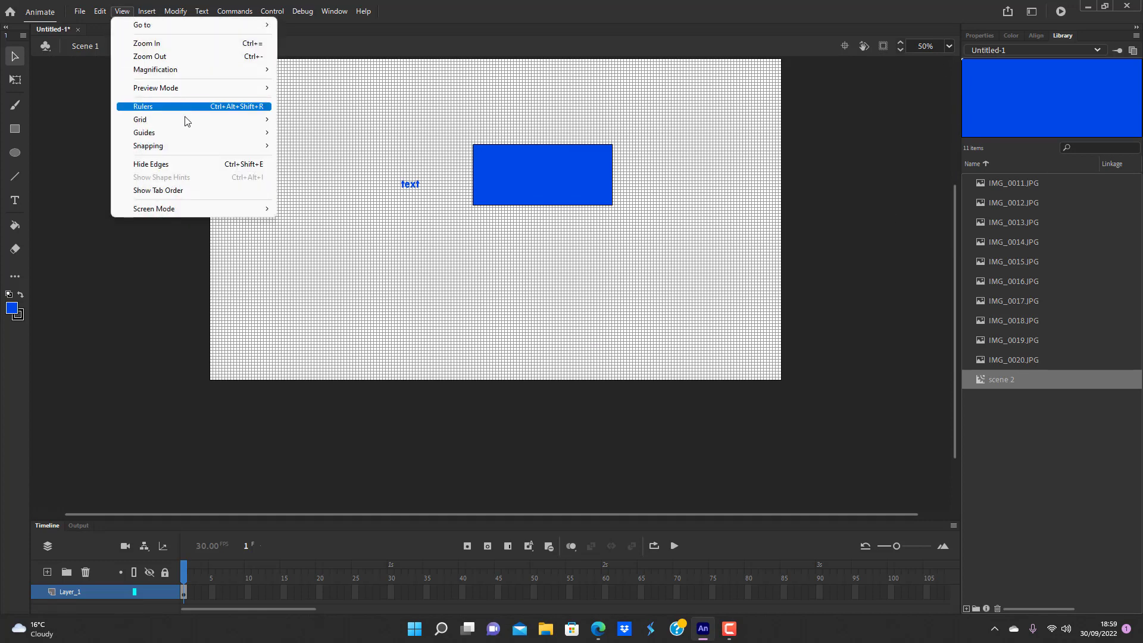
mouse_move(191, 119)
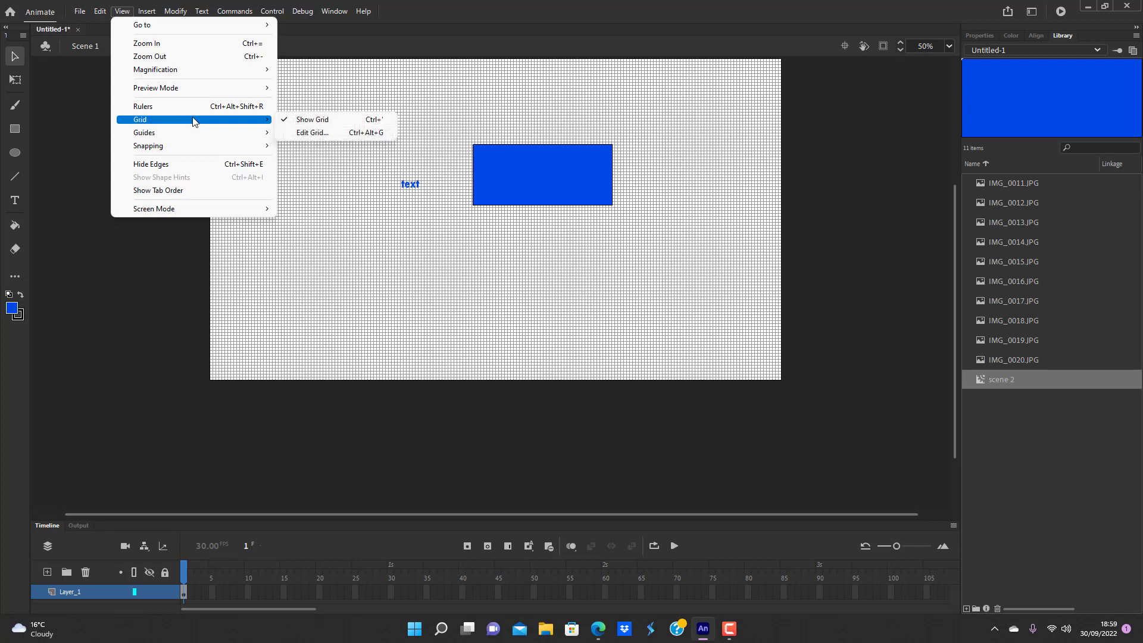
left_click(317, 121)
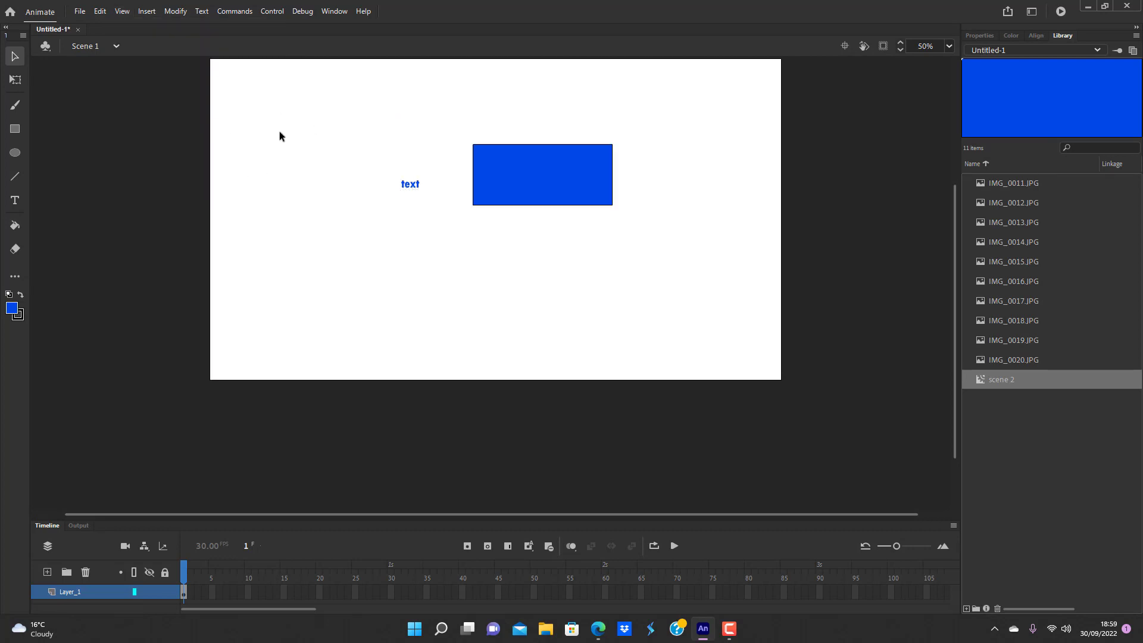
Review the guide options and the available screen modes without changing them.
left_click(122, 12)
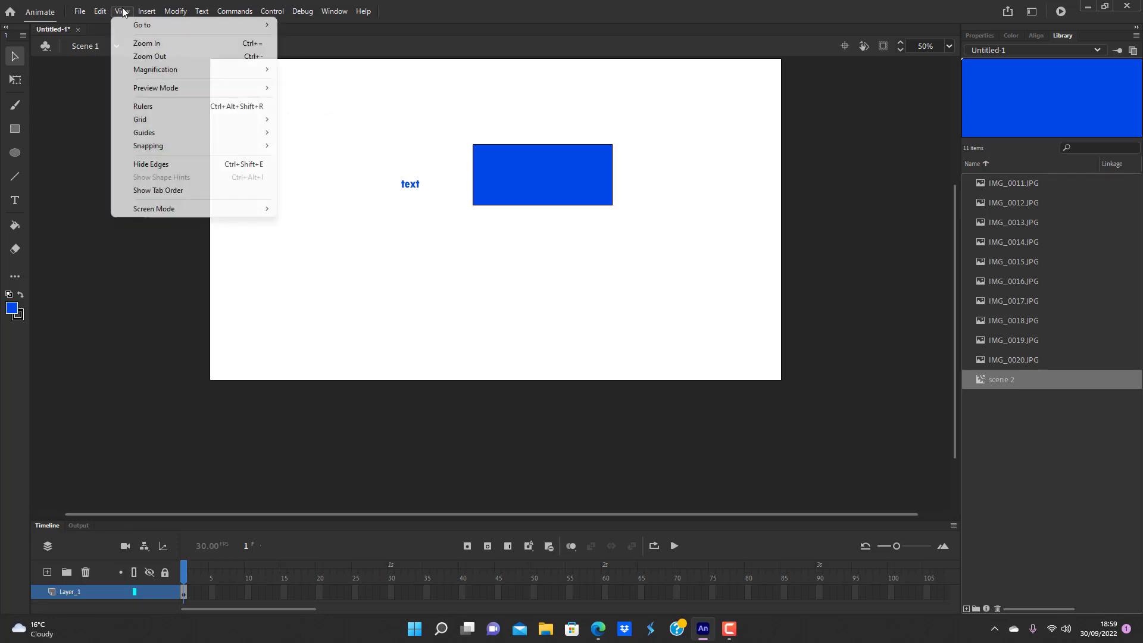
mouse_move(205, 134)
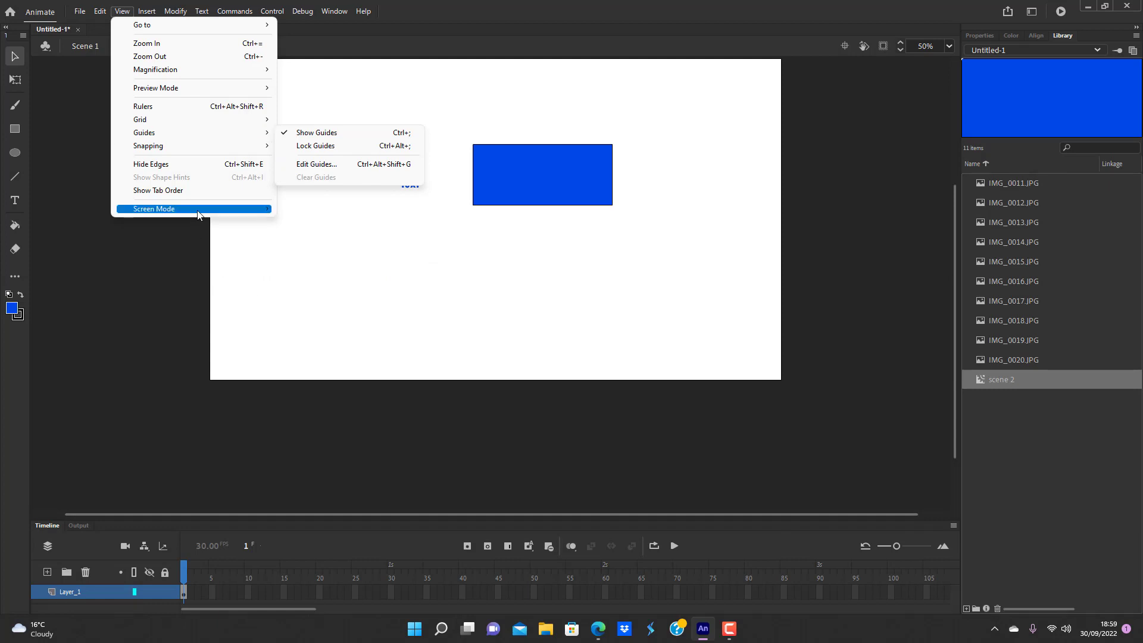
mouse_move(199, 215)
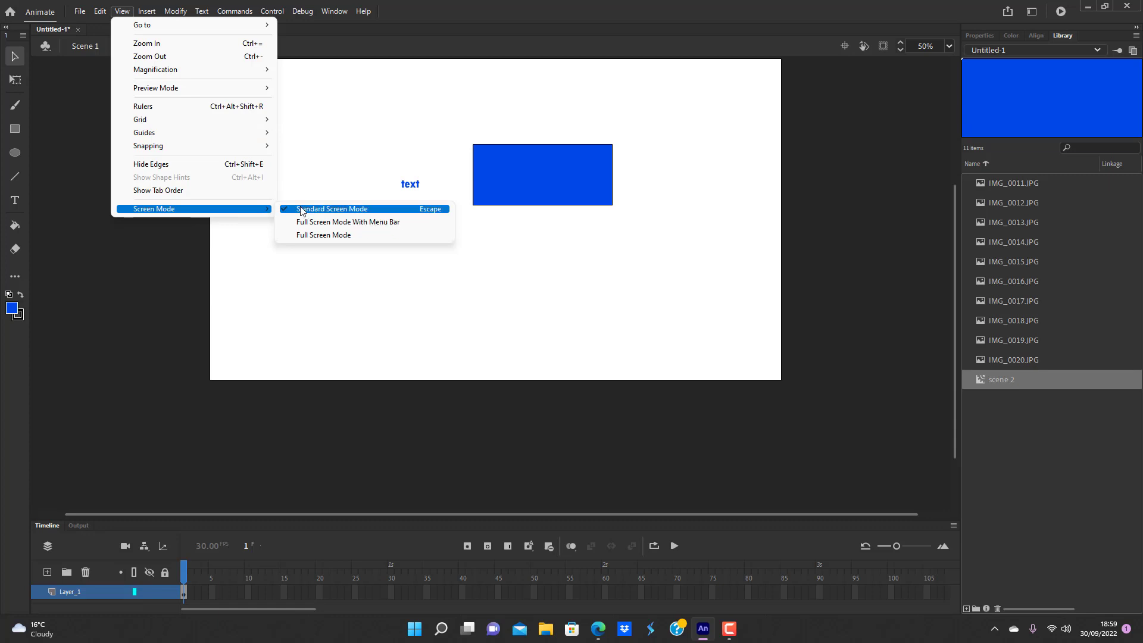
left_click(355, 288)
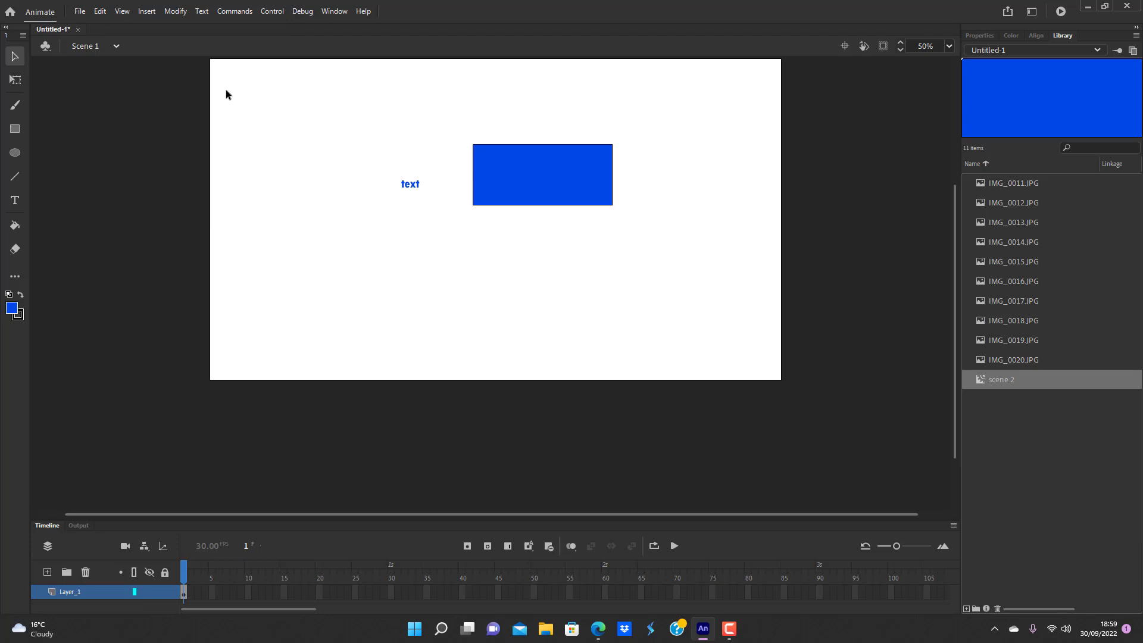
Create a new movie clip symbol named Symbol 1 in the library root and return to Scene 1.
left_click(149, 12)
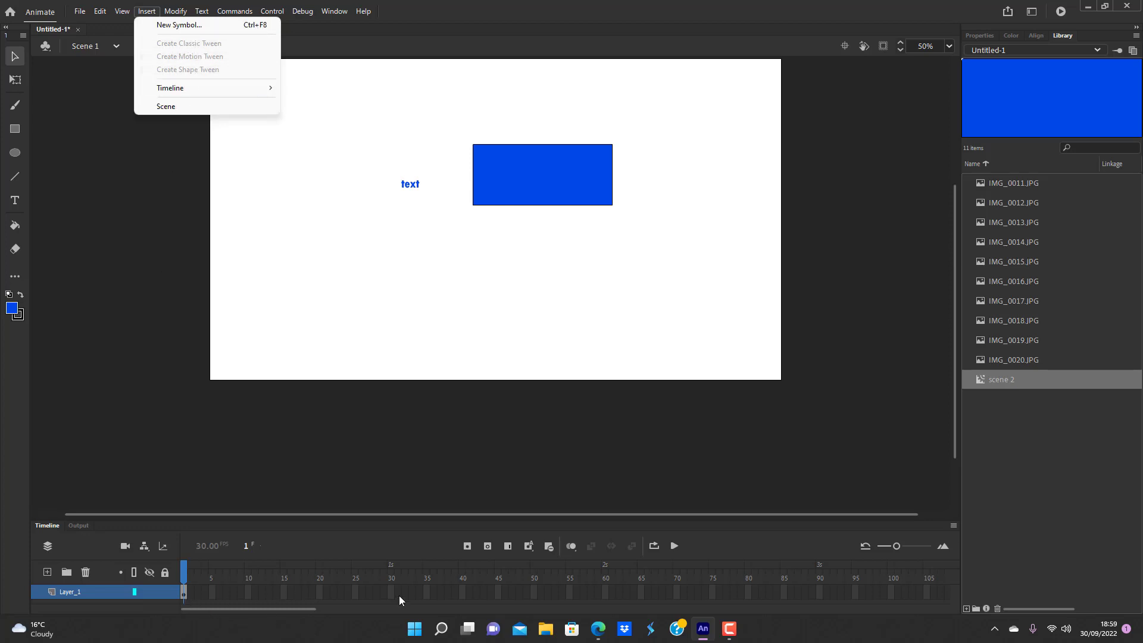
left_click(183, 26)
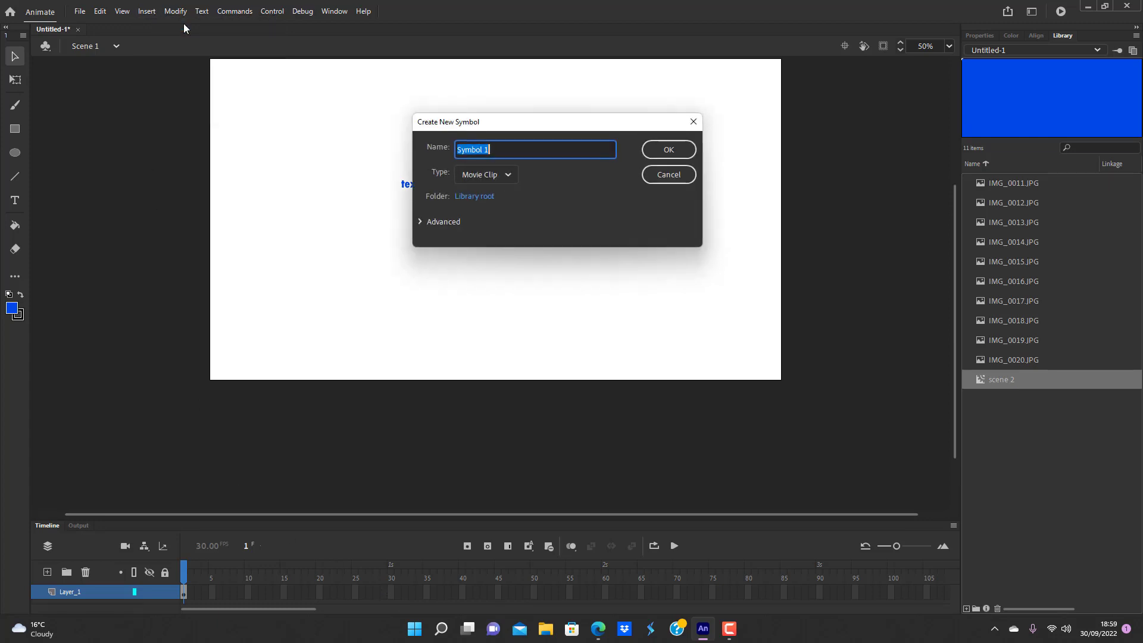
left_click(676, 151)
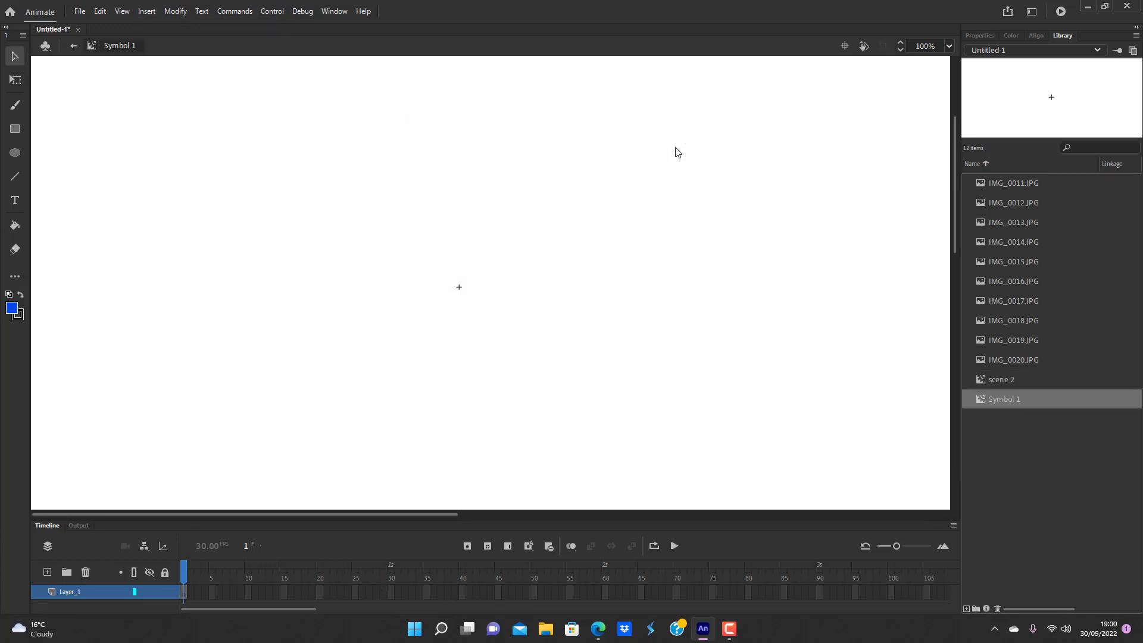
left_click(73, 45)
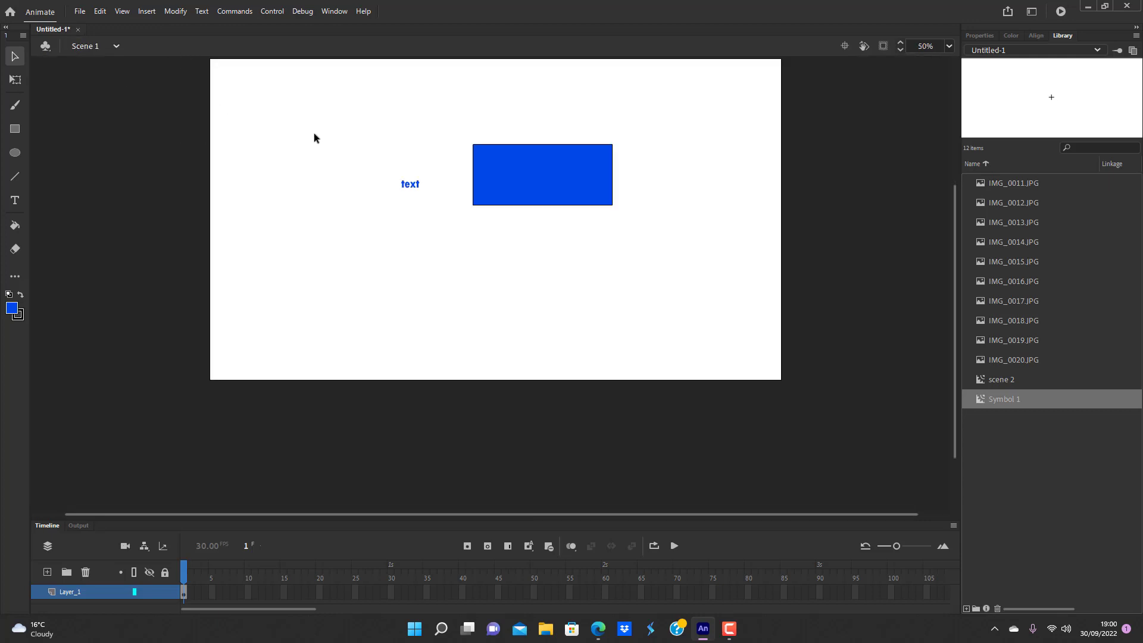
Open the blue rectangle's symbol for editing in place and review the shape modification commands for it.
left_click(175, 11)
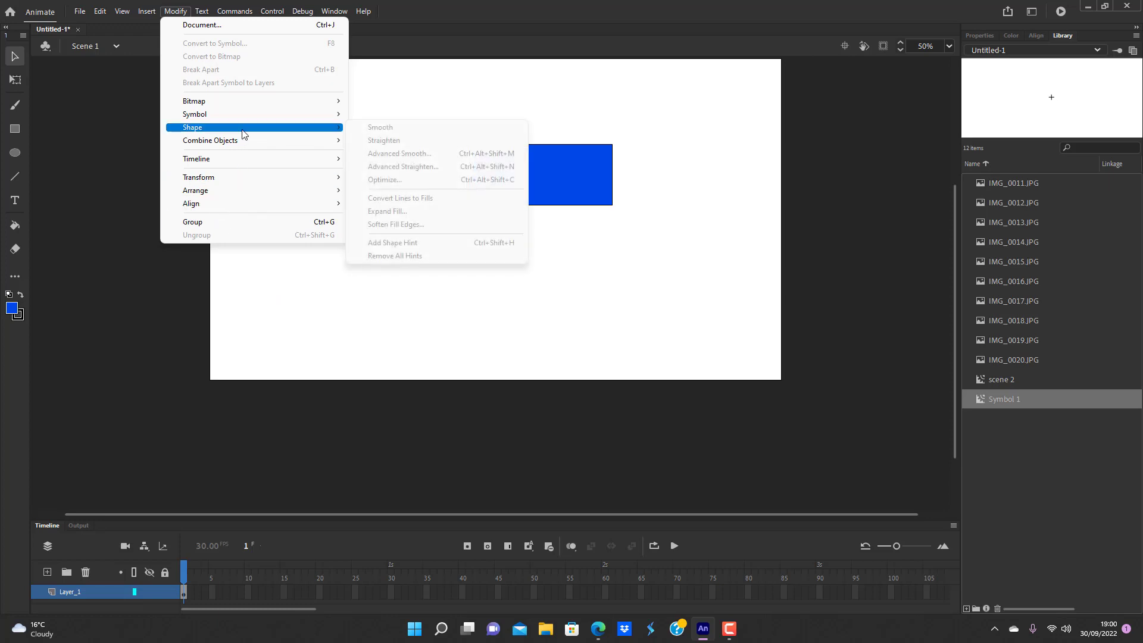
left_click(492, 103)
double_click(524, 169)
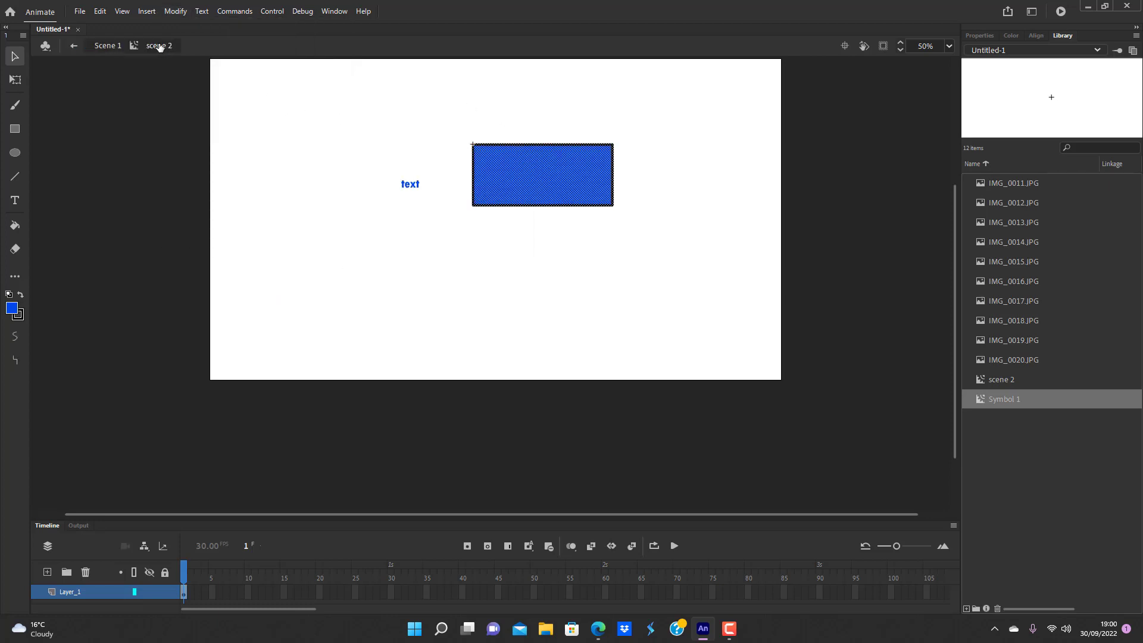
left_click(175, 12)
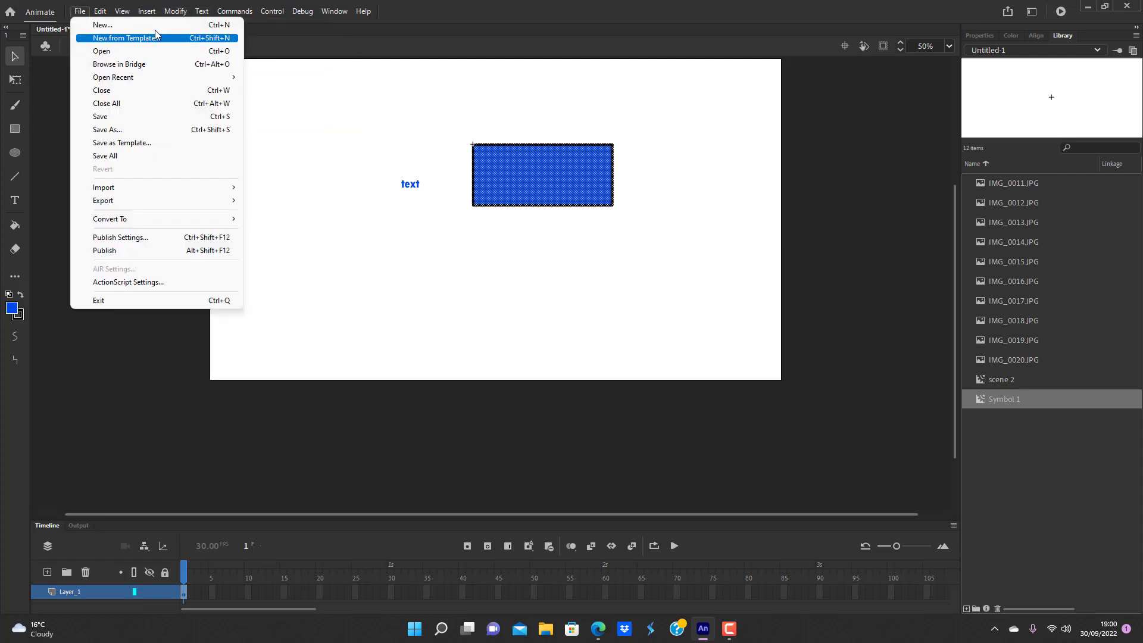
mouse_move(176, 11)
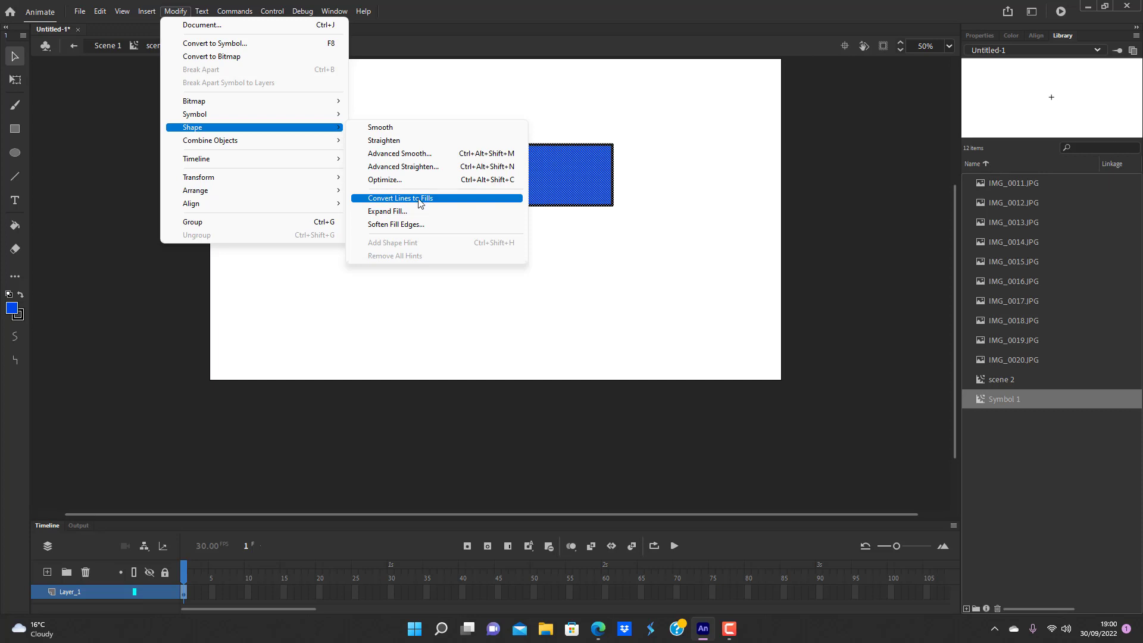
left_click(548, 237)
Set the stroke size of the rectangle's black outline to 24.
left_click(572, 206)
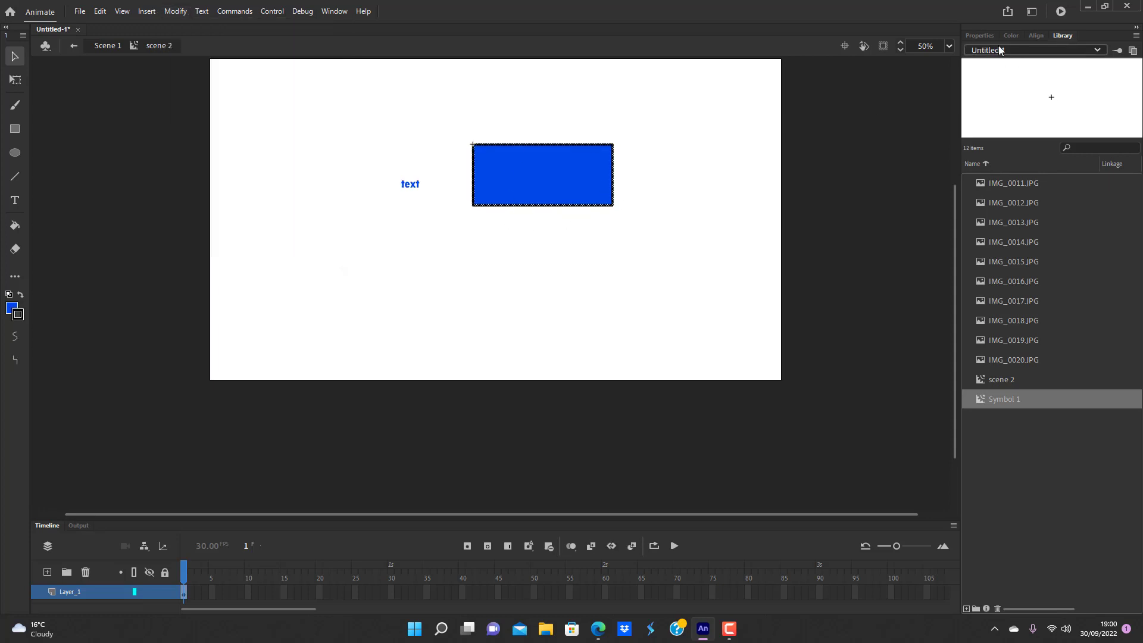
left_click(977, 36)
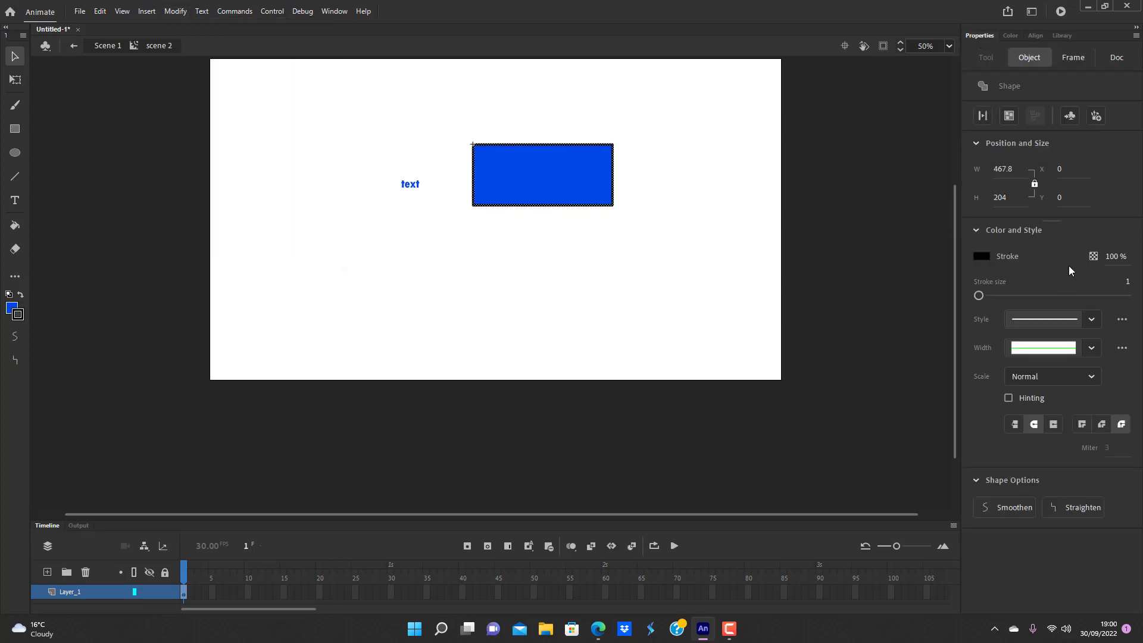
mouse_move(984, 295)
left_mouse_down()
mouse_move(1029, 294)
mouse_move(995, 295)
left_mouse_up()
left_click(636, 211)
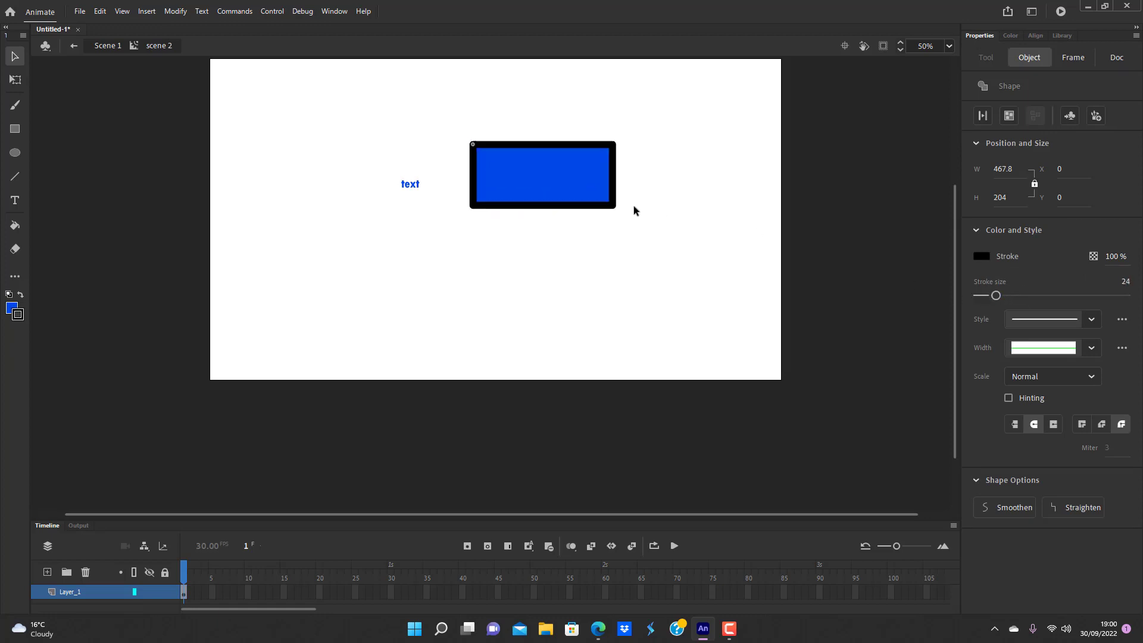
Select the rectangle's fill and its outline separately to compare their properties.
left_click(577, 159)
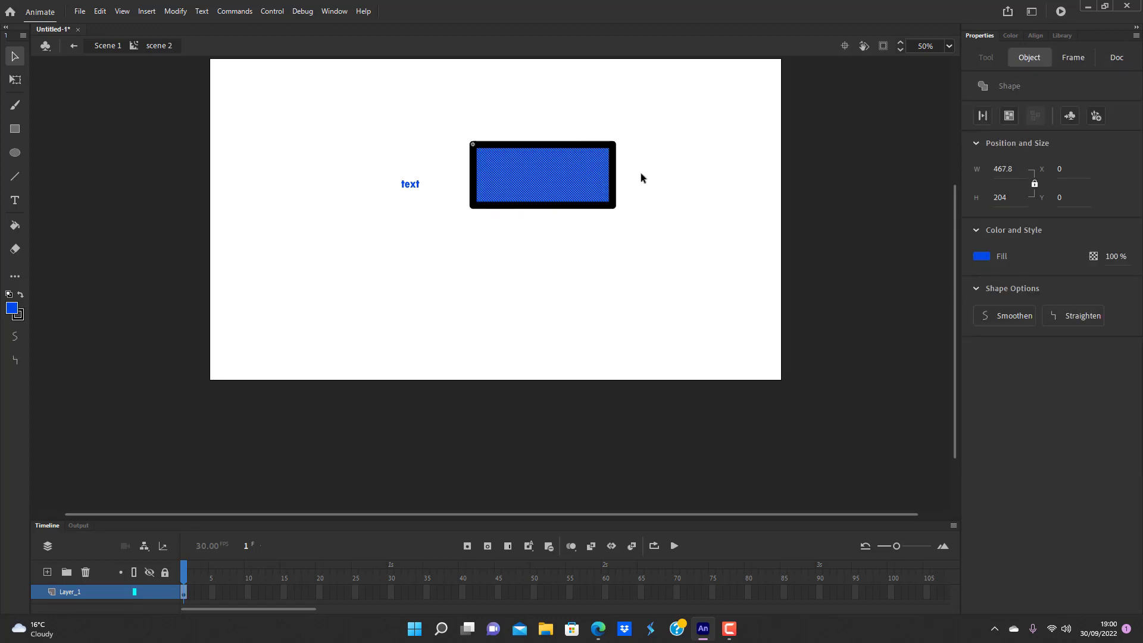
left_click(641, 173)
left_click(570, 150)
left_click(619, 277)
left_click(608, 207)
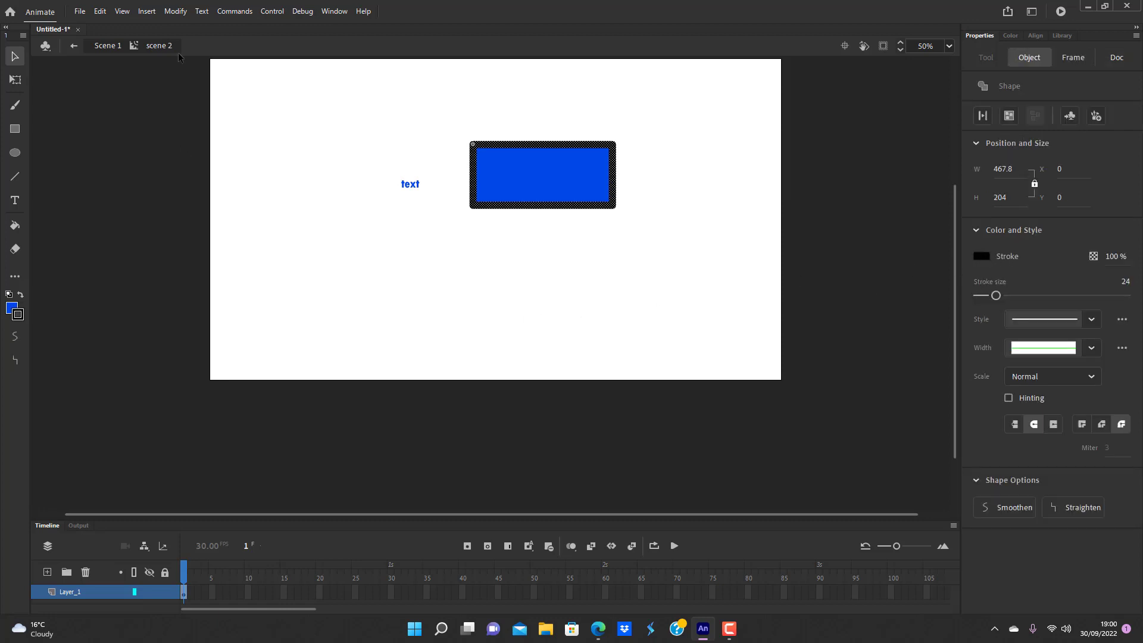
Select the whole rectangle with its outline, convert its lines to fills and deselect it.
double_click(491, 152)
left_click(171, 11)
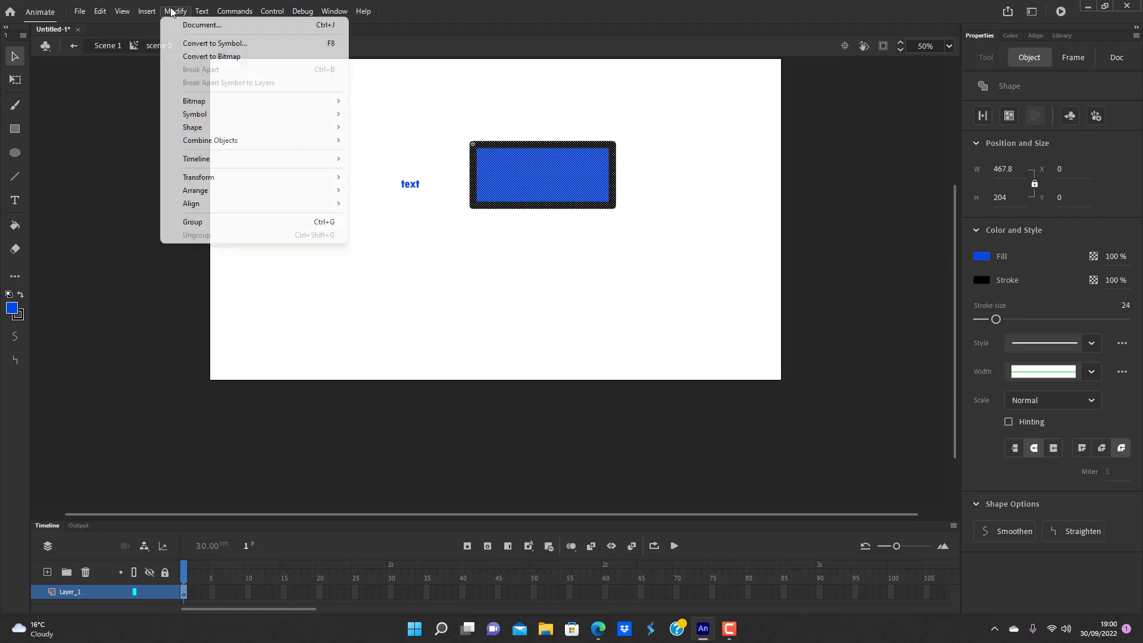
mouse_move(265, 129)
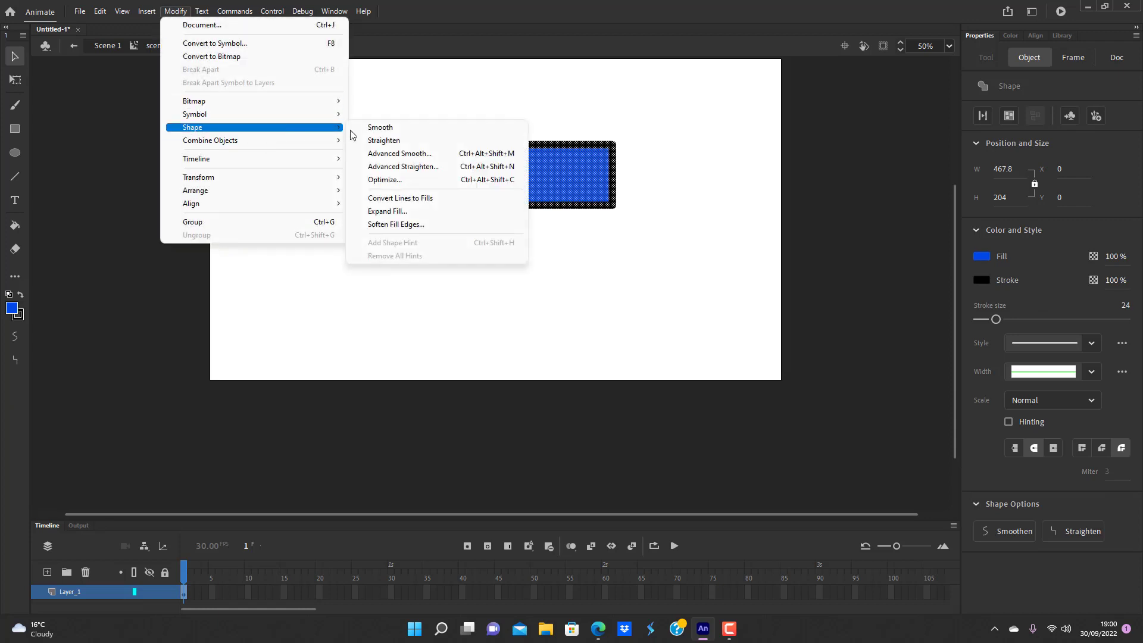
left_click(400, 200)
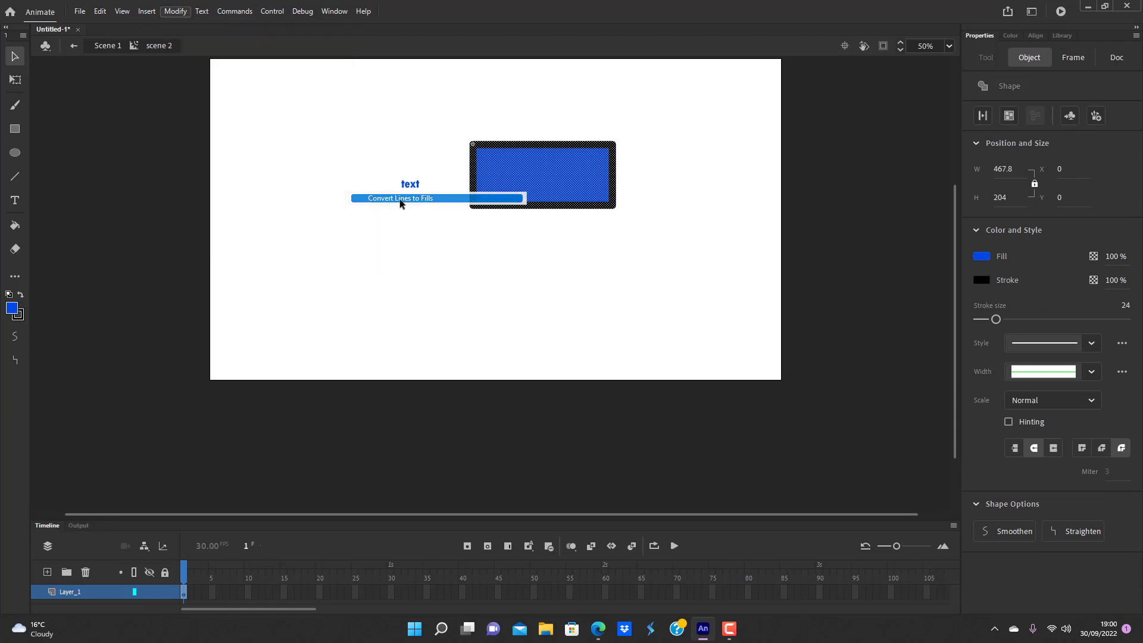
left_click(579, 261)
Select the converted border and fill it with the blue, white and gold gradient swatch.
left_click(589, 189)
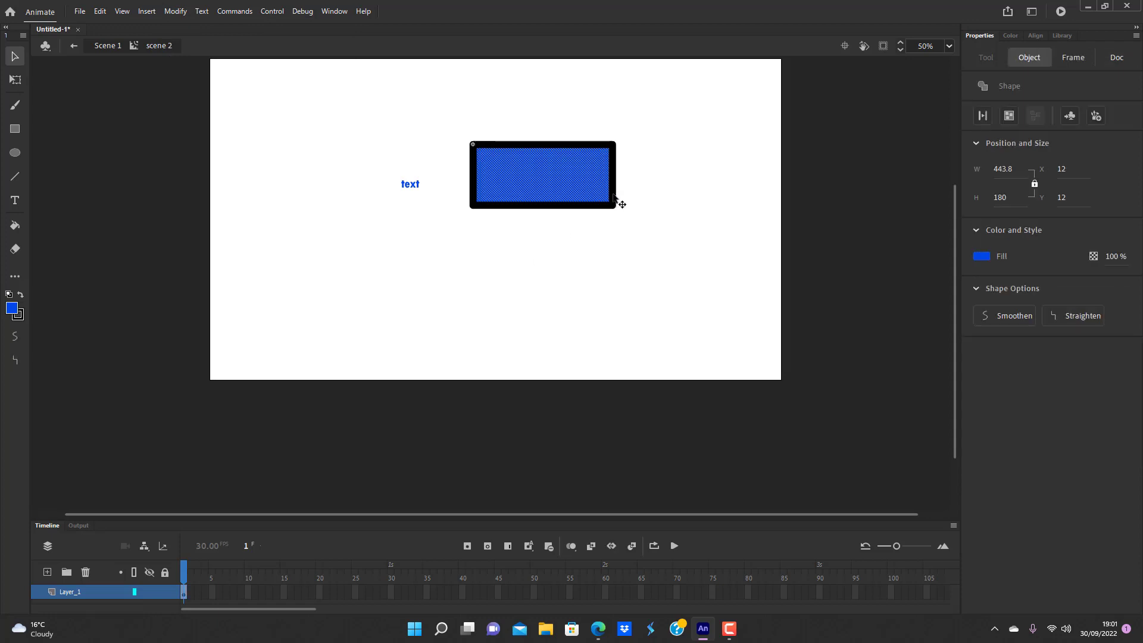
left_click(614, 195)
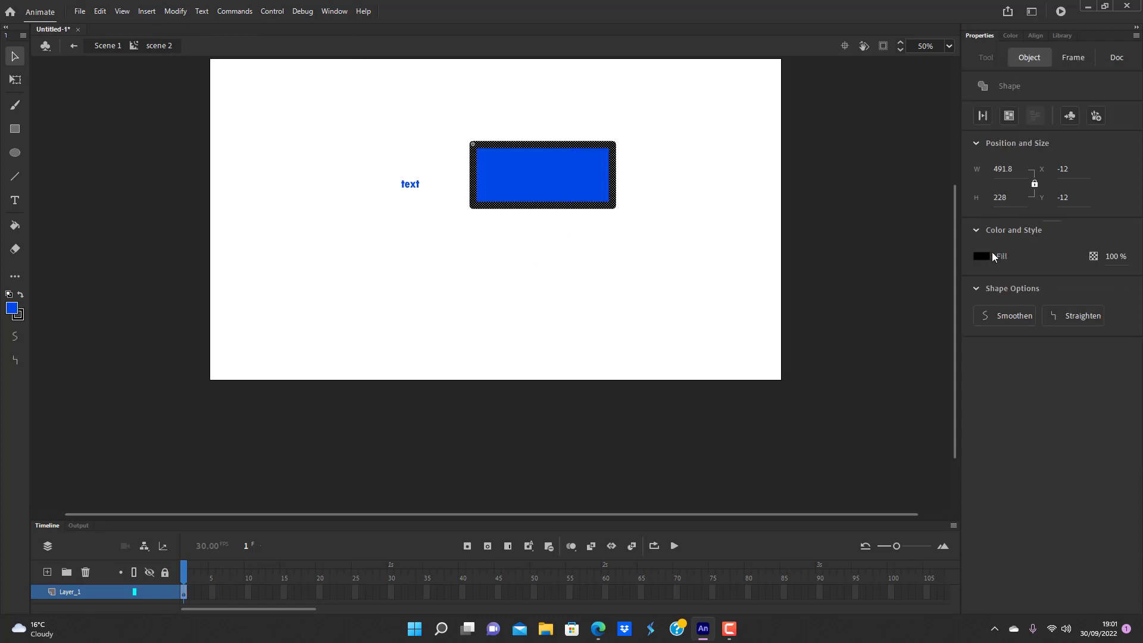
left_click(992, 254)
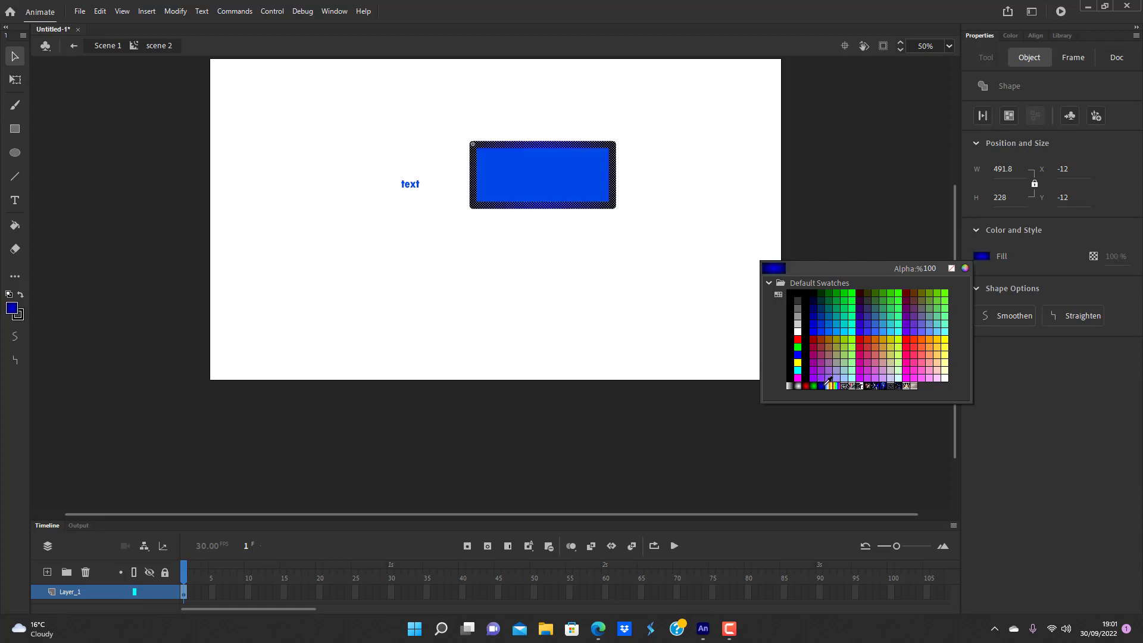
left_click(830, 384)
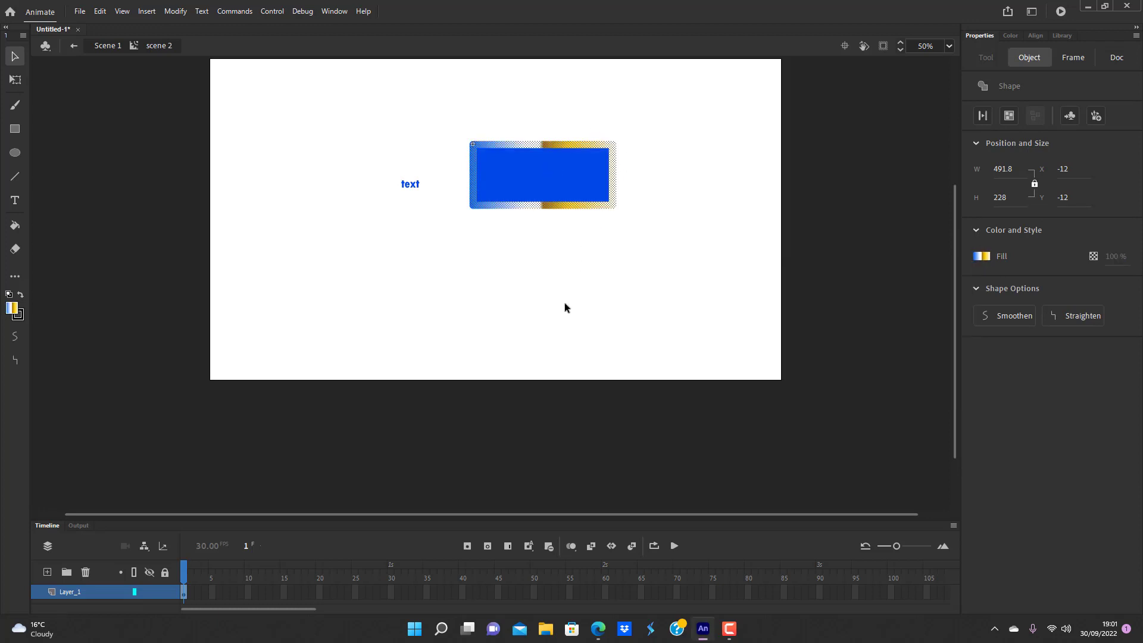
Delete the gradient border around the blue rectangle.
left_click(611, 234)
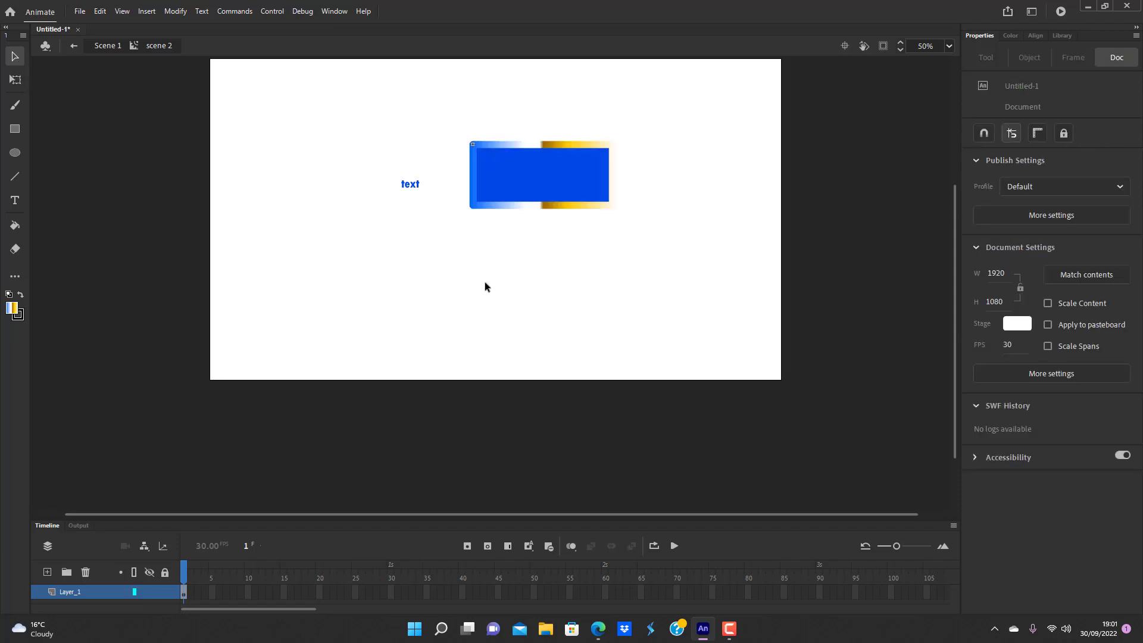
double_click(512, 268)
double_click(582, 199)
left_click(587, 206)
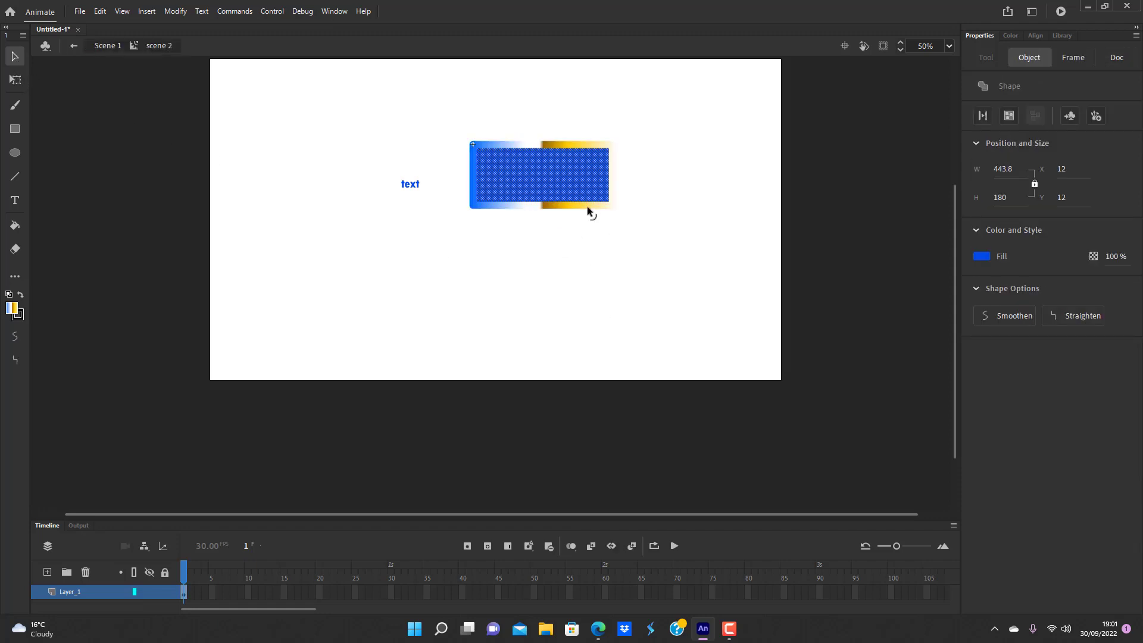
key("Delete")
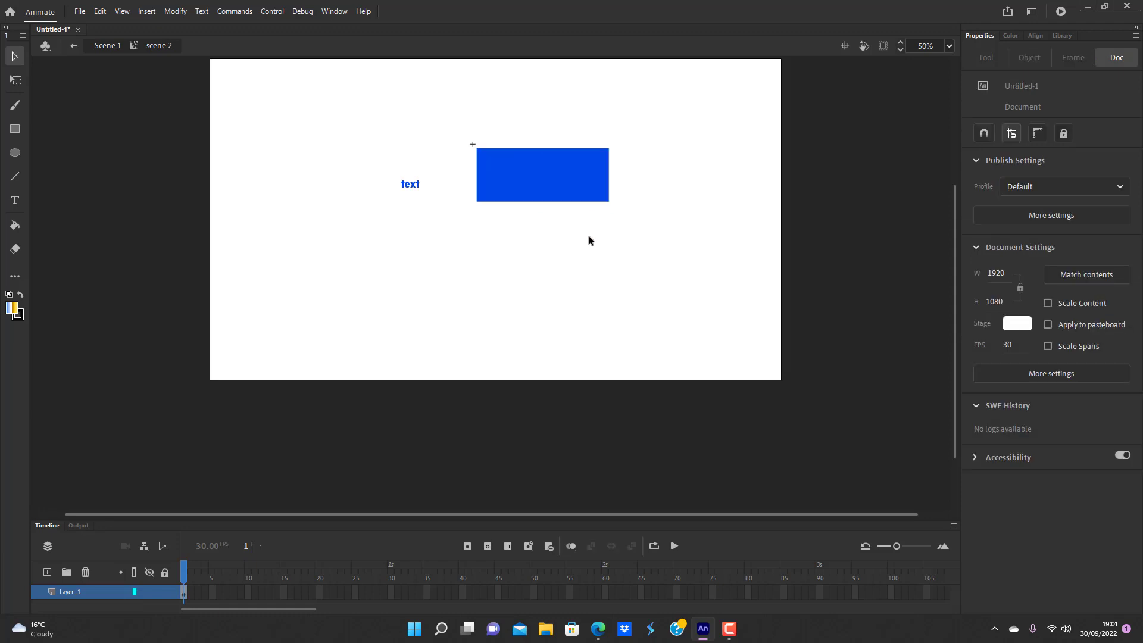
Undo the border's deletion and gradient fill, and select the black border again.
key("ctrl+z")
key("ctrl+z")
key("ctrl+z")
key("ctrl+z")
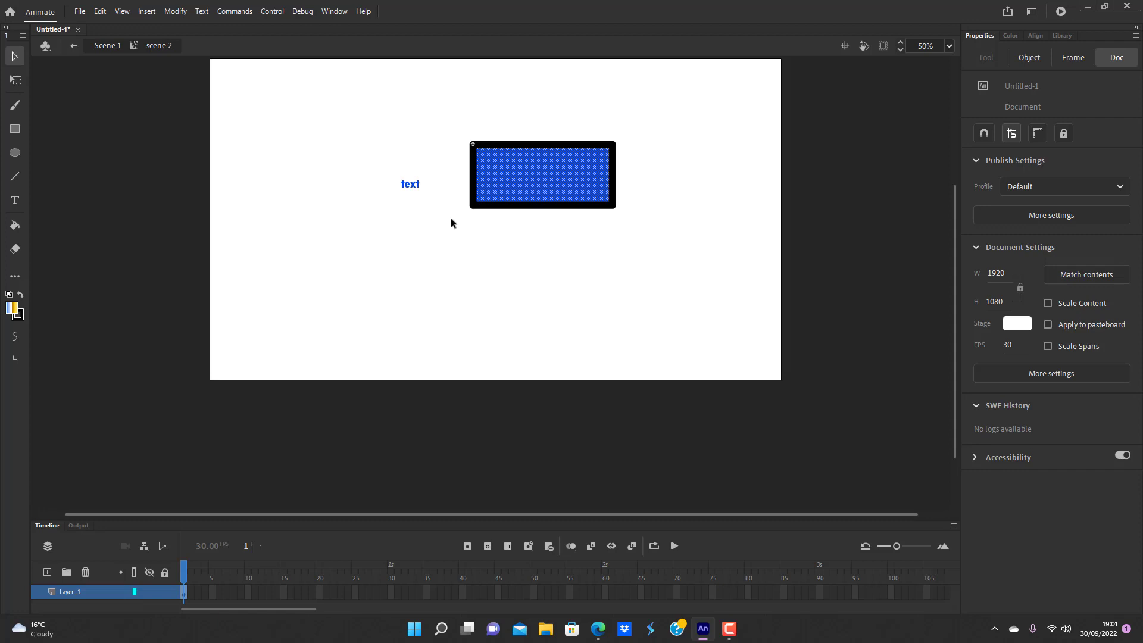
left_click(561, 223)
left_click(545, 207)
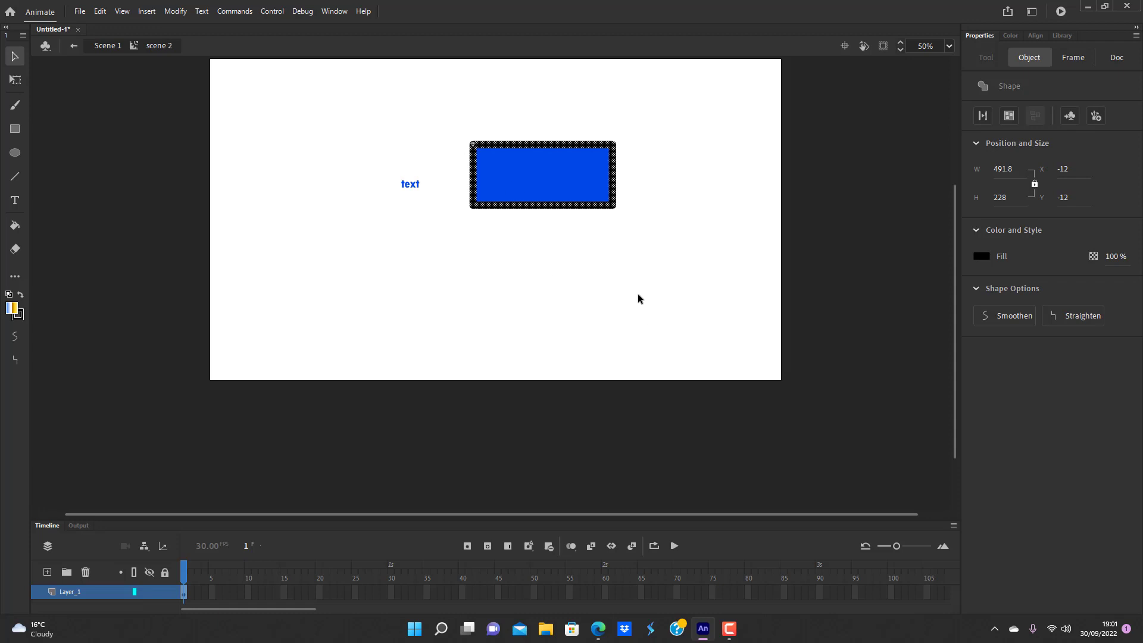
Undo the black border's conversion to fills and its stroke thickening, and deselect the rectangle.
left_click(627, 214)
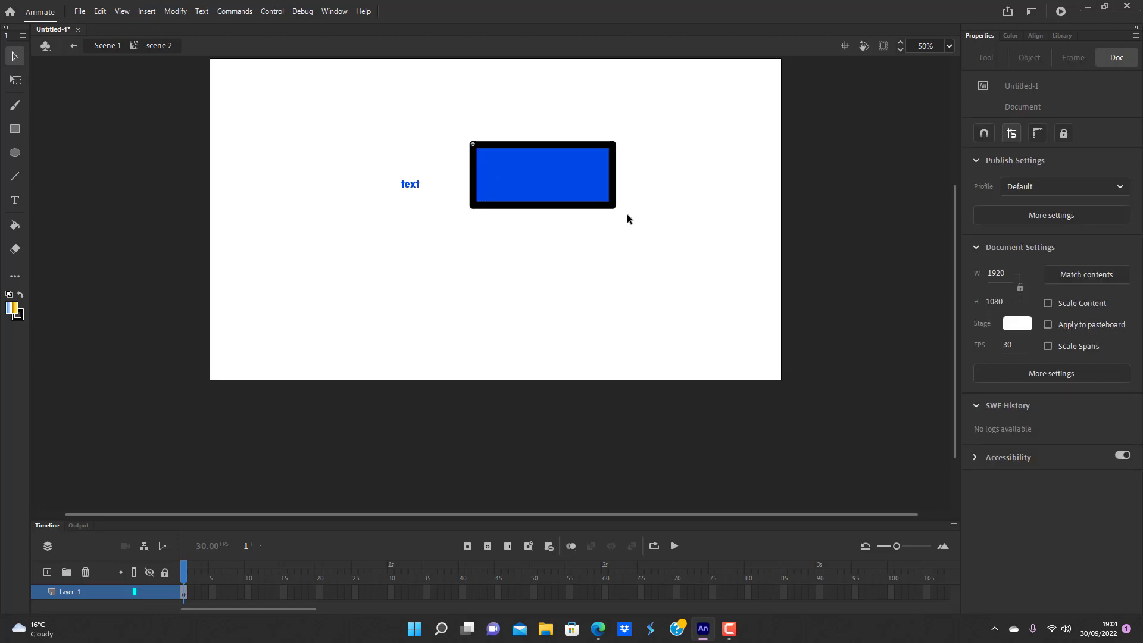
key("ctrl+z")
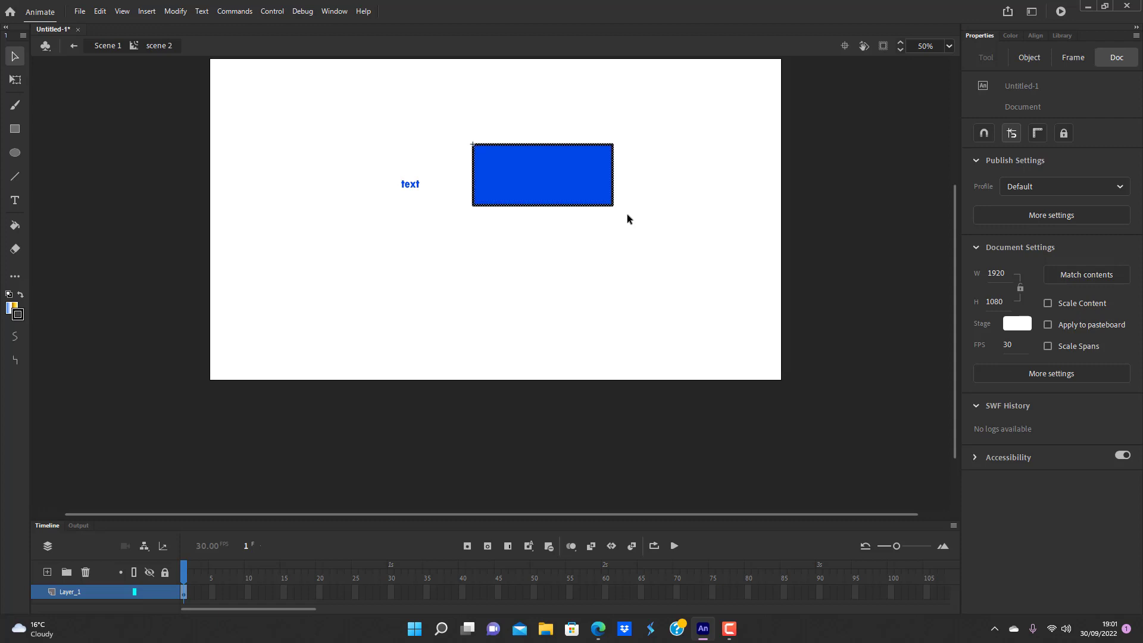
key("ctrl+z")
left_click(597, 233)
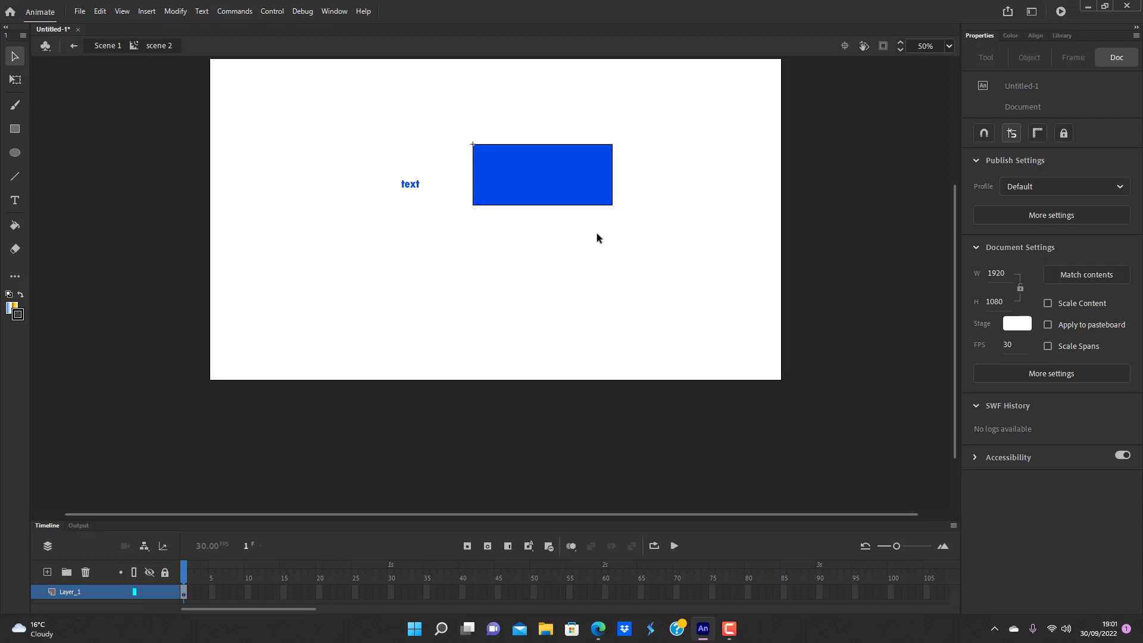
Select the blue rectangle's whole outline, set its stroke to the rainbow gradient swatch and deselect it.
double_click(609, 206)
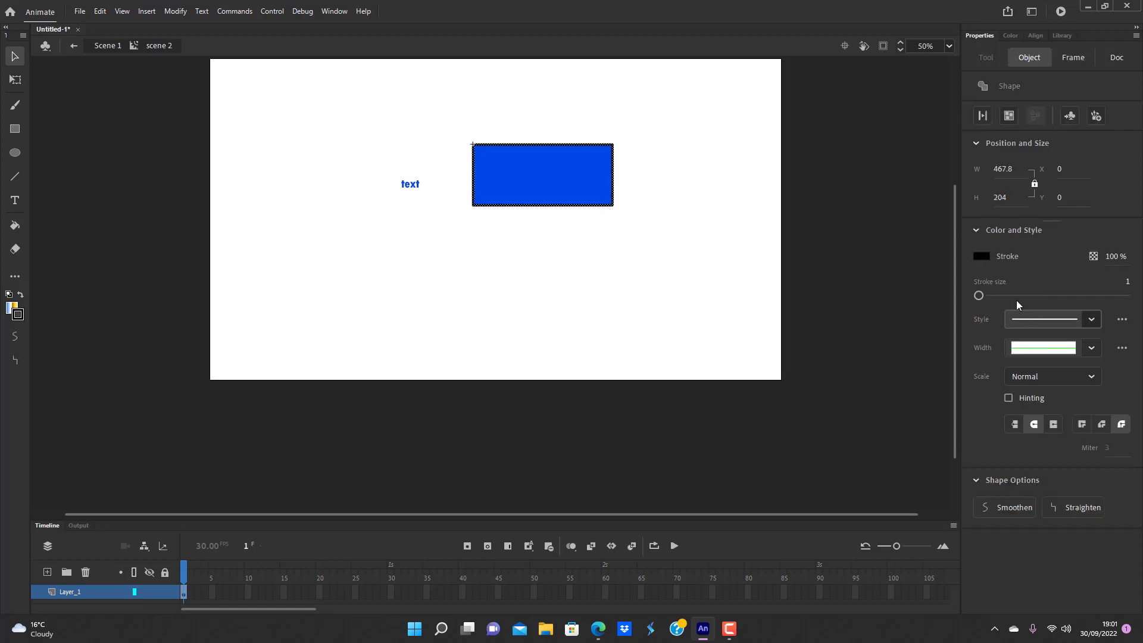
left_click(982, 259)
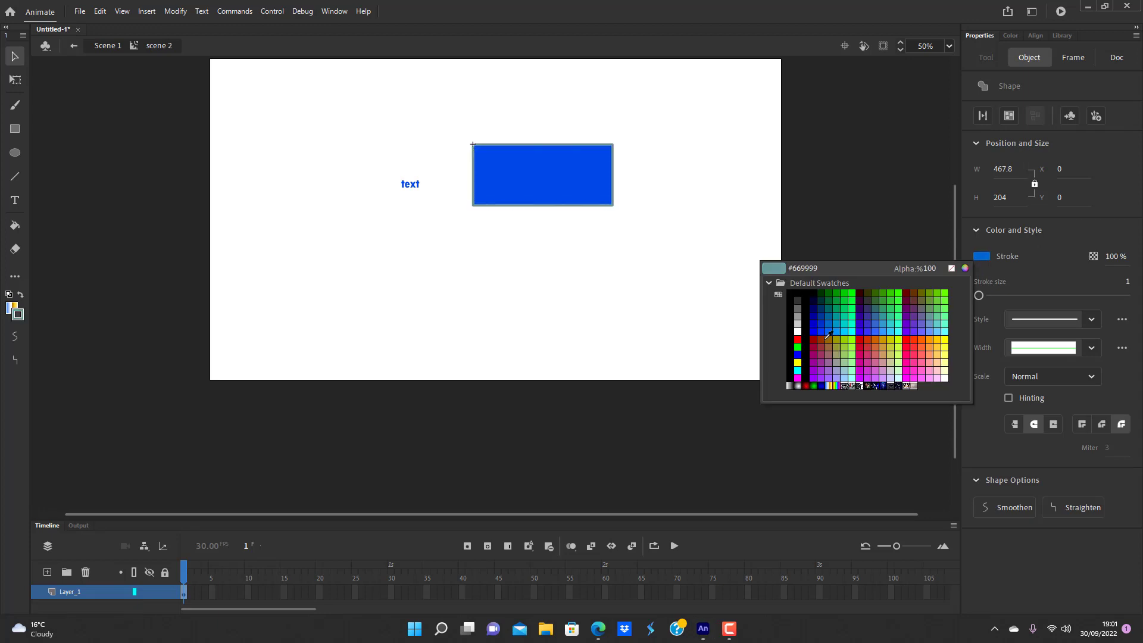
left_click(834, 386)
left_click(612, 280)
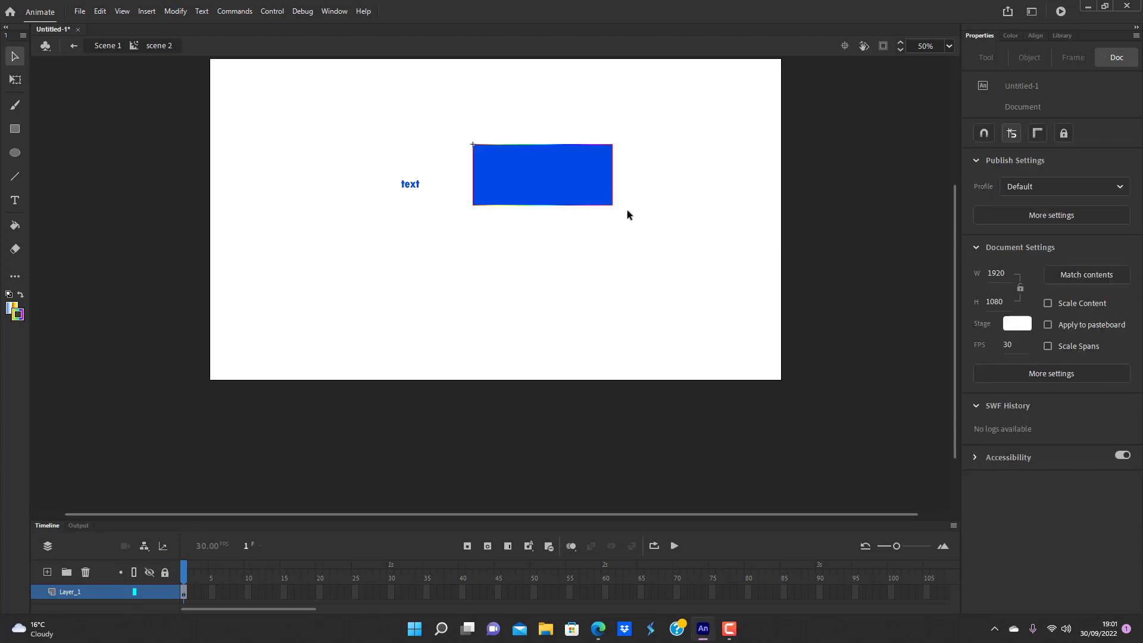
Set the stroke size of the rectangle's rainbow outline to 20 and deselect it.
double_click(550, 206)
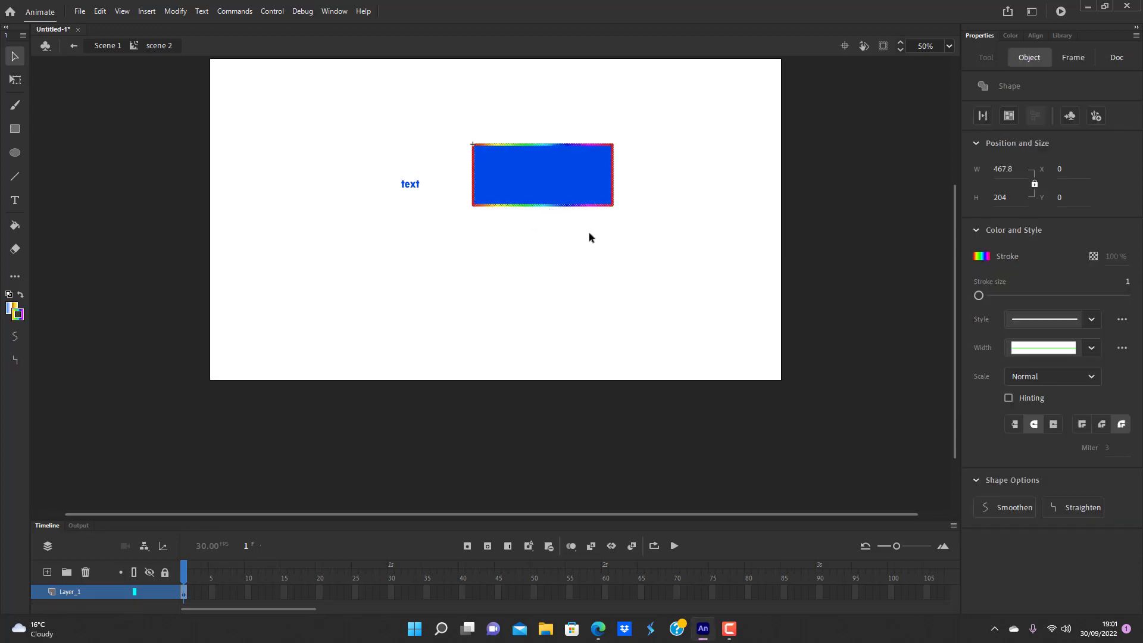
mouse_move(982, 293)
left_mouse_down()
mouse_move(1040, 299)
mouse_move(990, 304)
left_mouse_up()
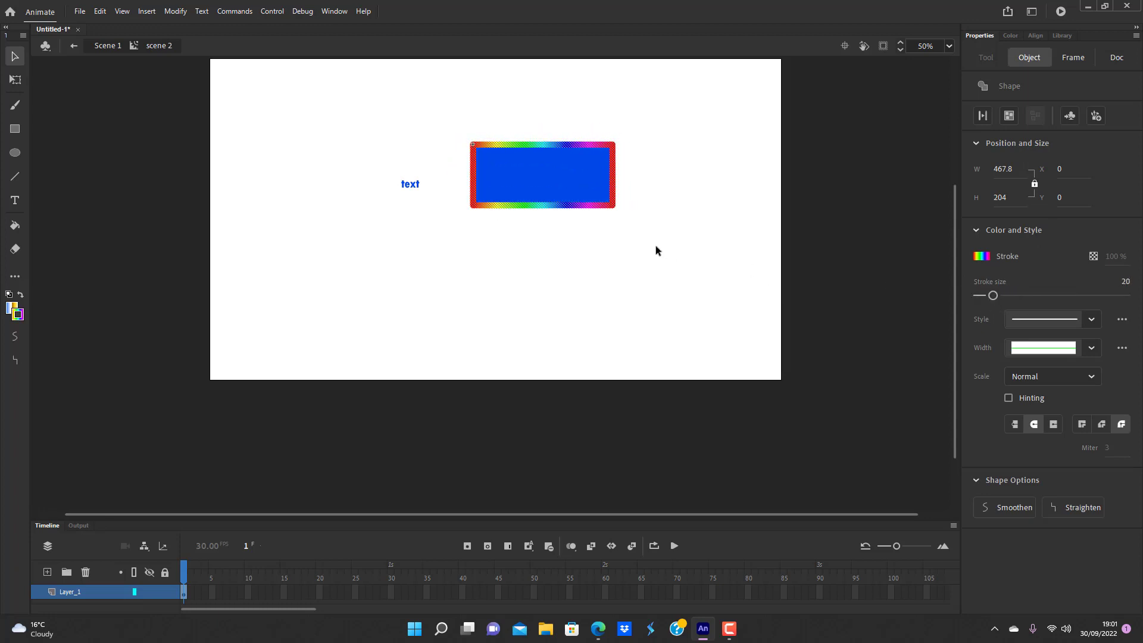
left_click(655, 245)
Select the thick rainbow outline, convert its lines to fills and deselect it.
double_click(580, 144)
left_click(172, 12)
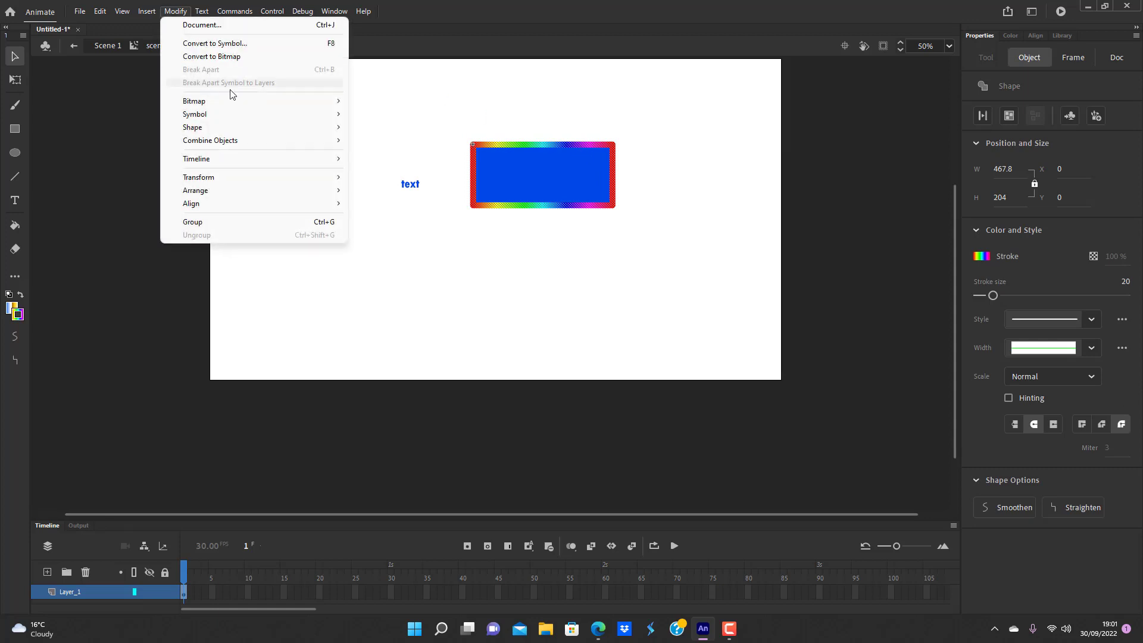
mouse_move(250, 127)
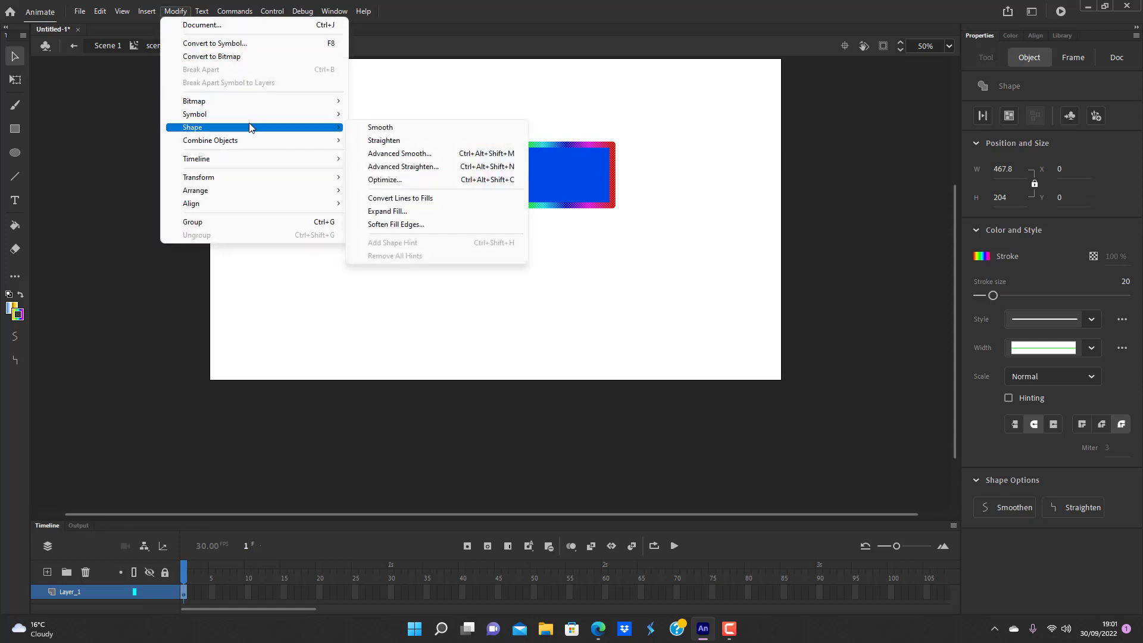
left_click(400, 198)
left_click(534, 248)
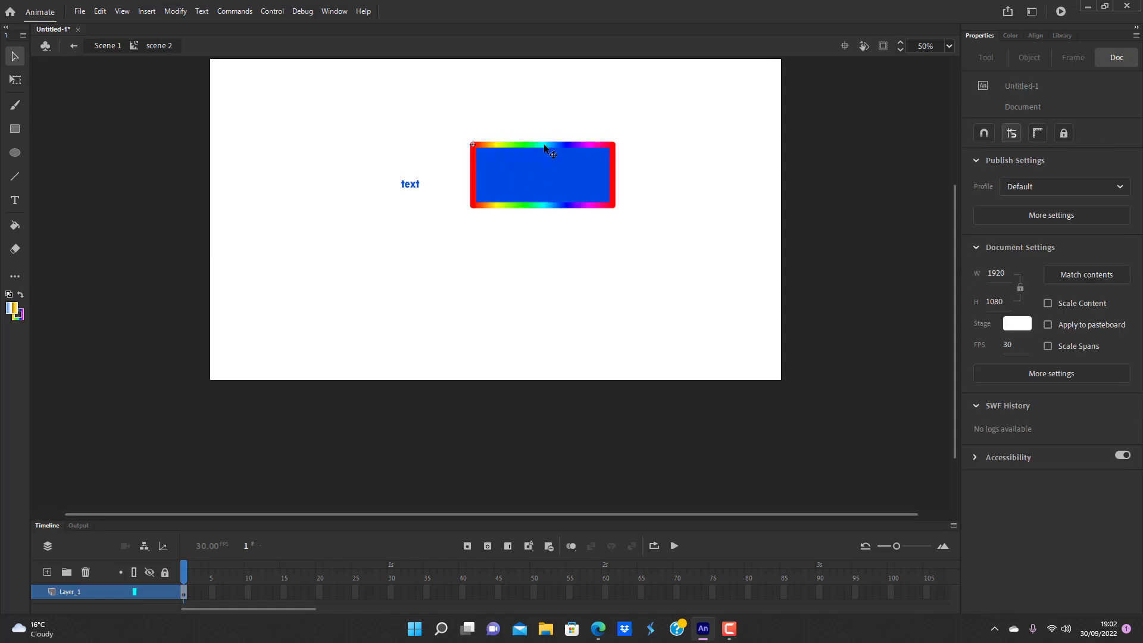
Reshape the converted rainbow border by bending its edges and pulling its upper inner corners into the upper band.
left_click_drag(546, 142, 538, 186)
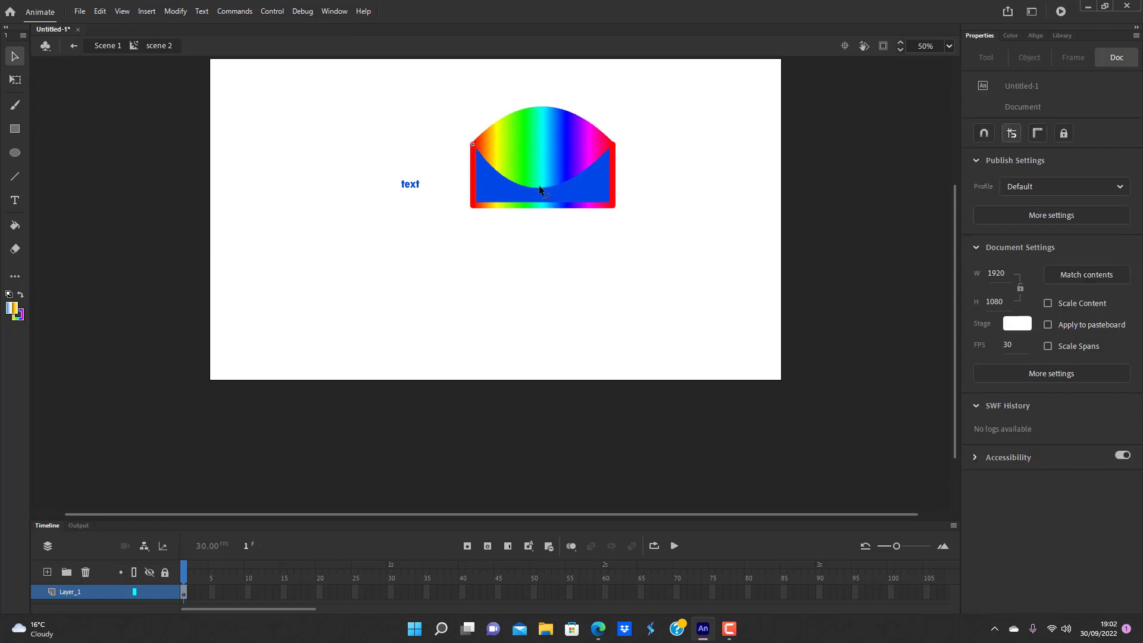
left_click_drag(476, 148, 504, 124)
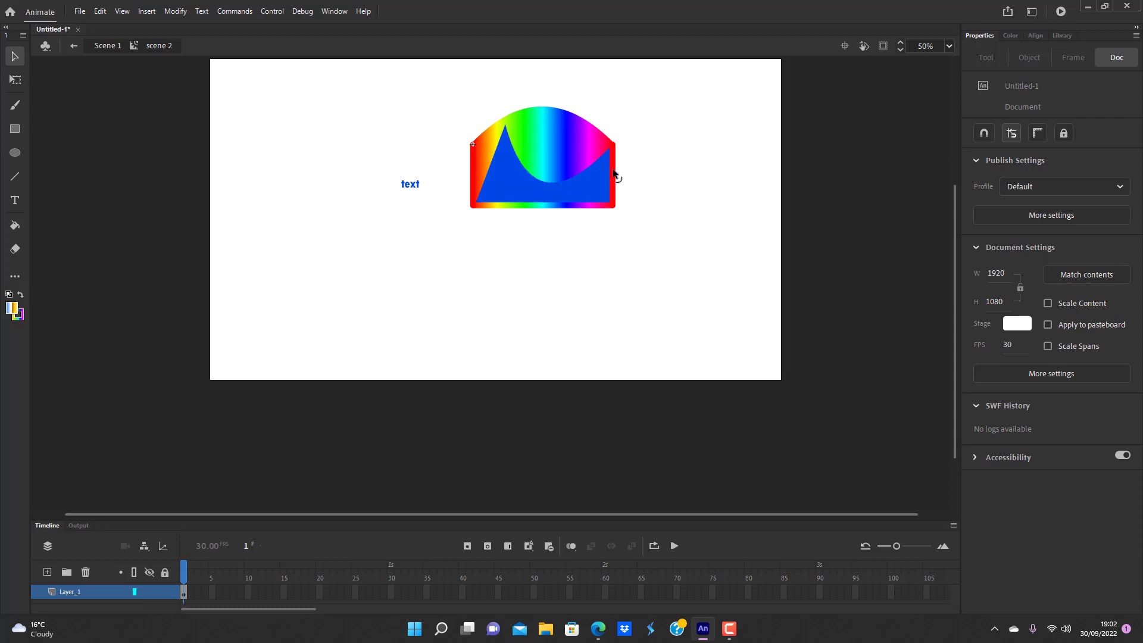
left_click_drag(609, 148, 560, 121)
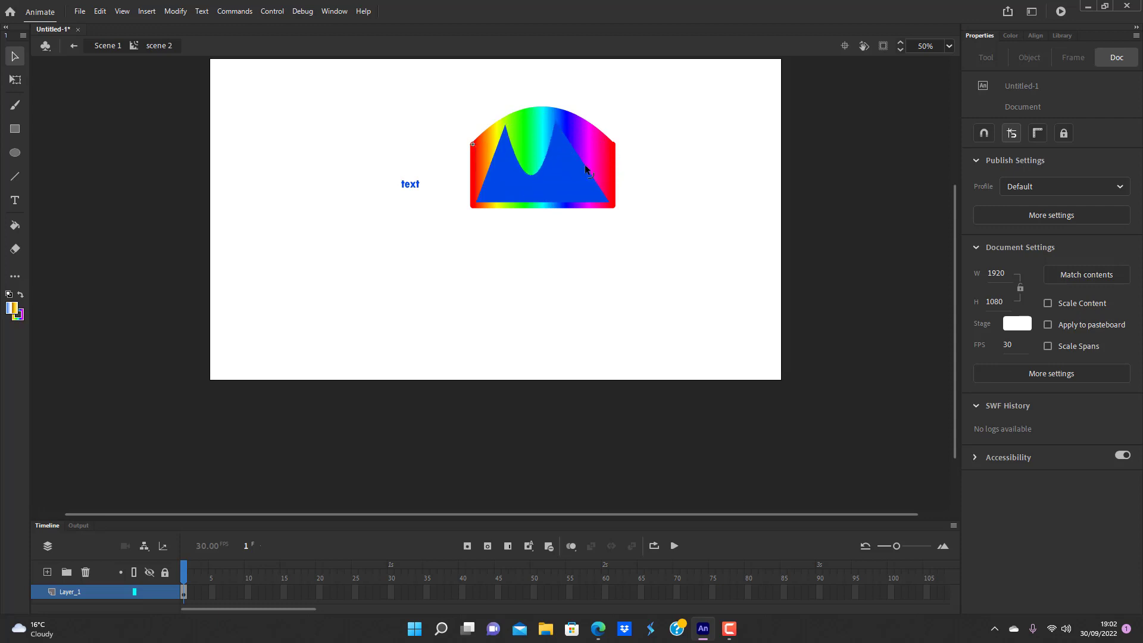
left_click_drag(580, 204, 573, 181)
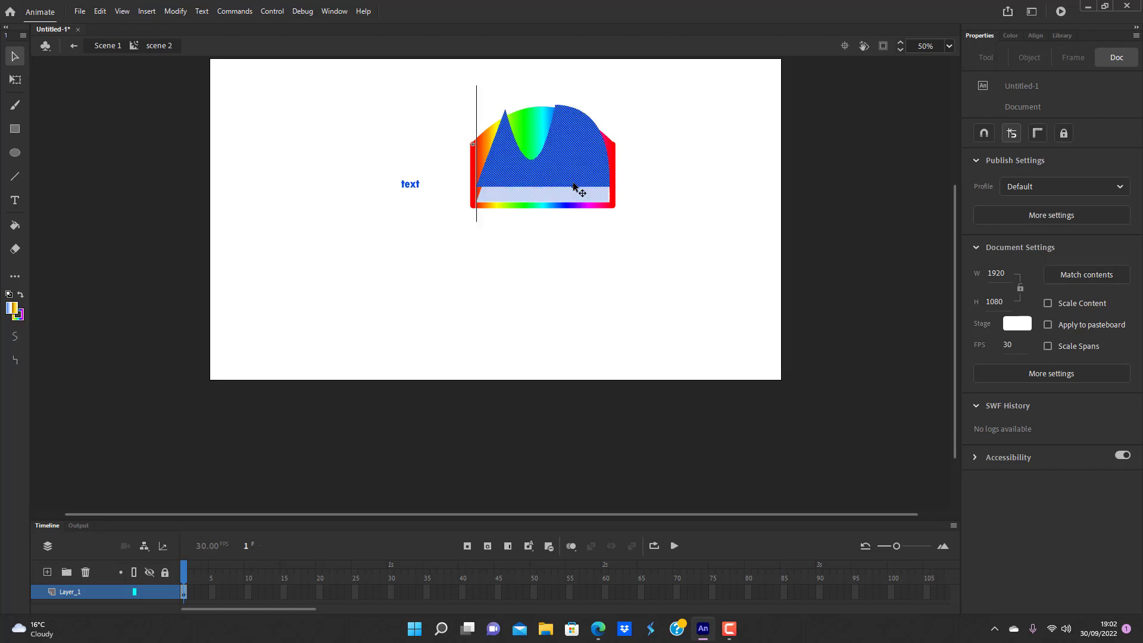
Delete the blue fill and the reshaped rainbow border around it.
key("Delete")
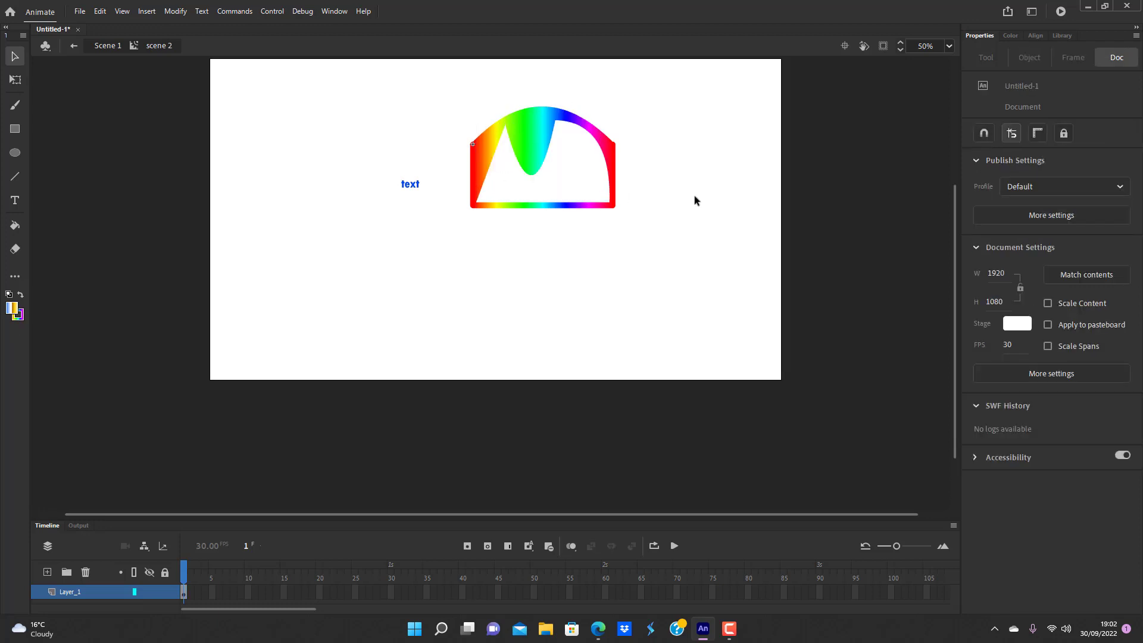
left_click(532, 125)
key("Delete")
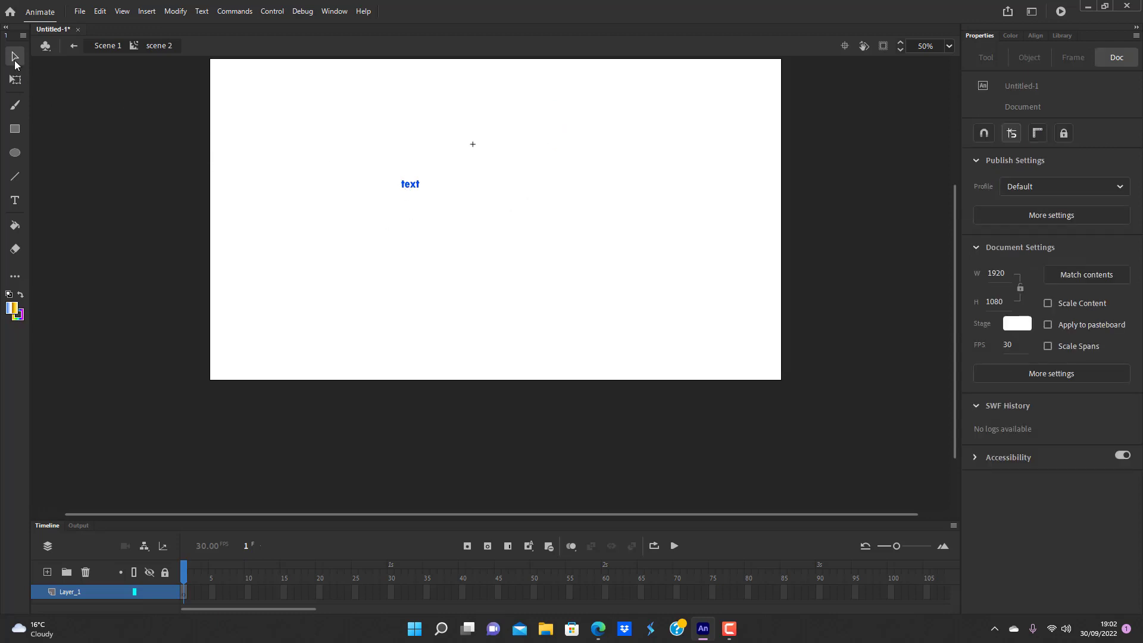
left_click(176, 11)
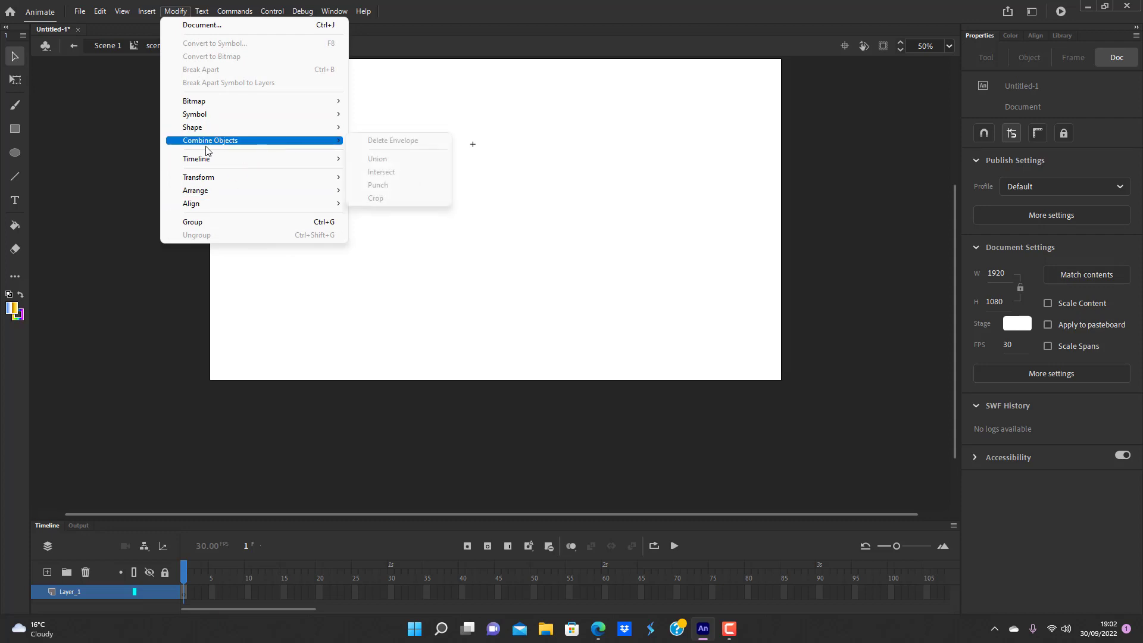
mouse_move(225, 162)
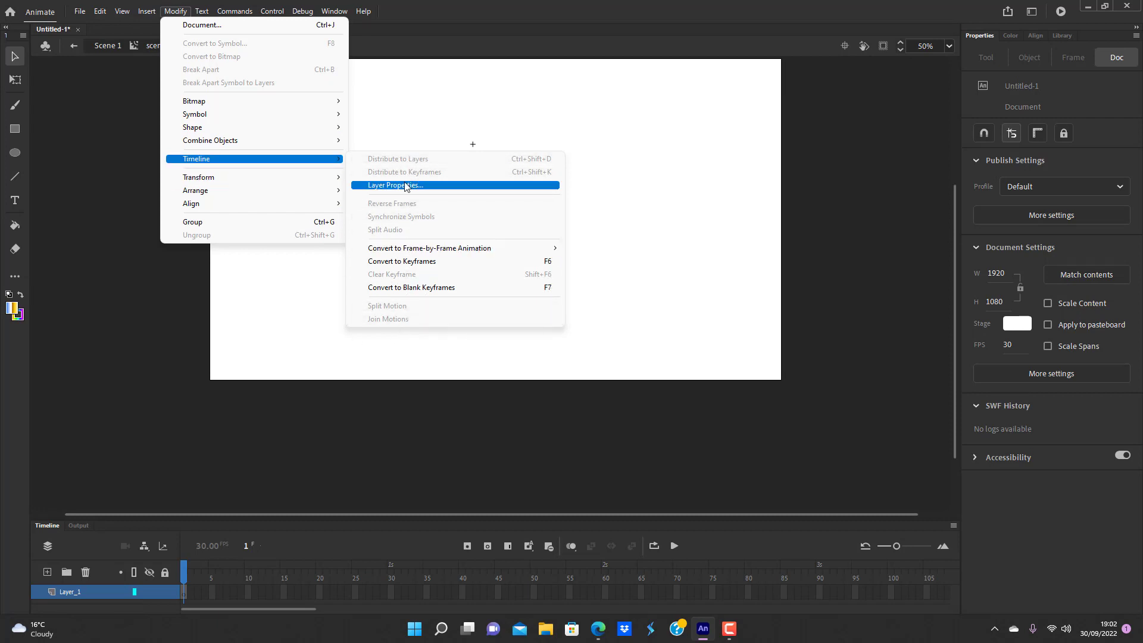
left_click(304, 315)
left_click(175, 11)
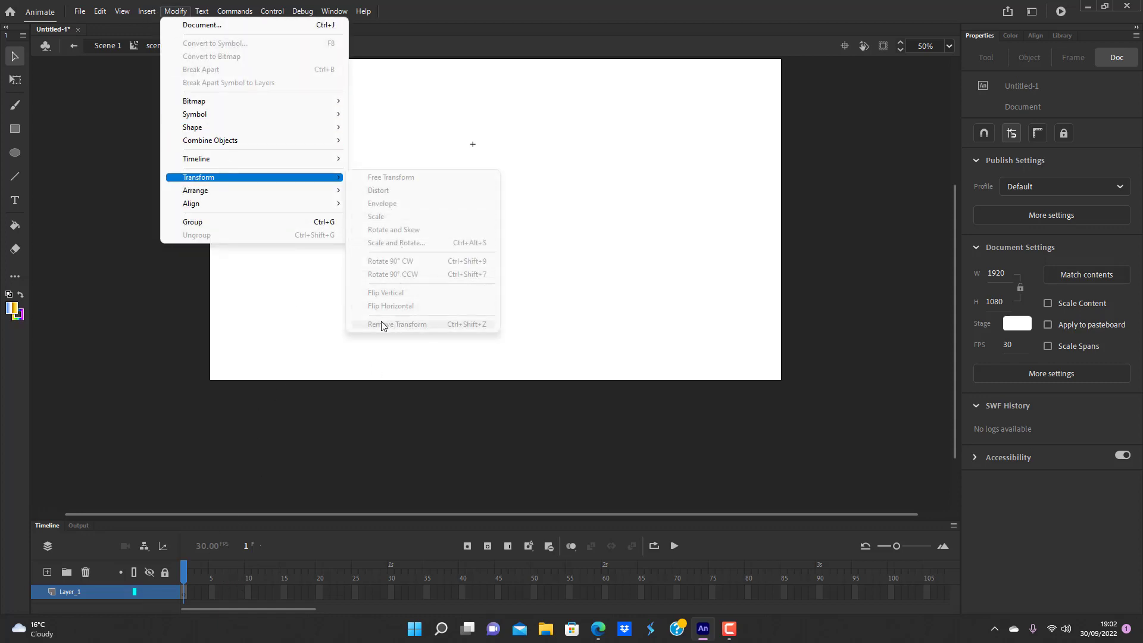
left_click(306, 326)
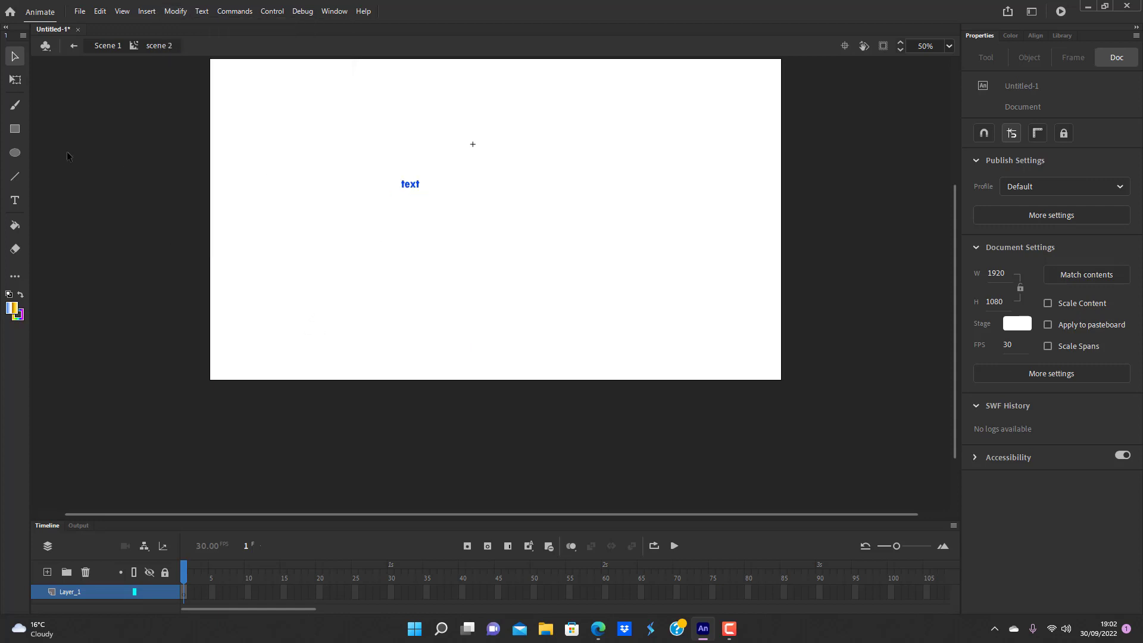
Draw a rectangle about 594 by 188 below the text and select its fill together with its outline.
left_click(15, 129)
left_click_drag(382, 220, 565, 281)
left_click(19, 56)
double_click(471, 241)
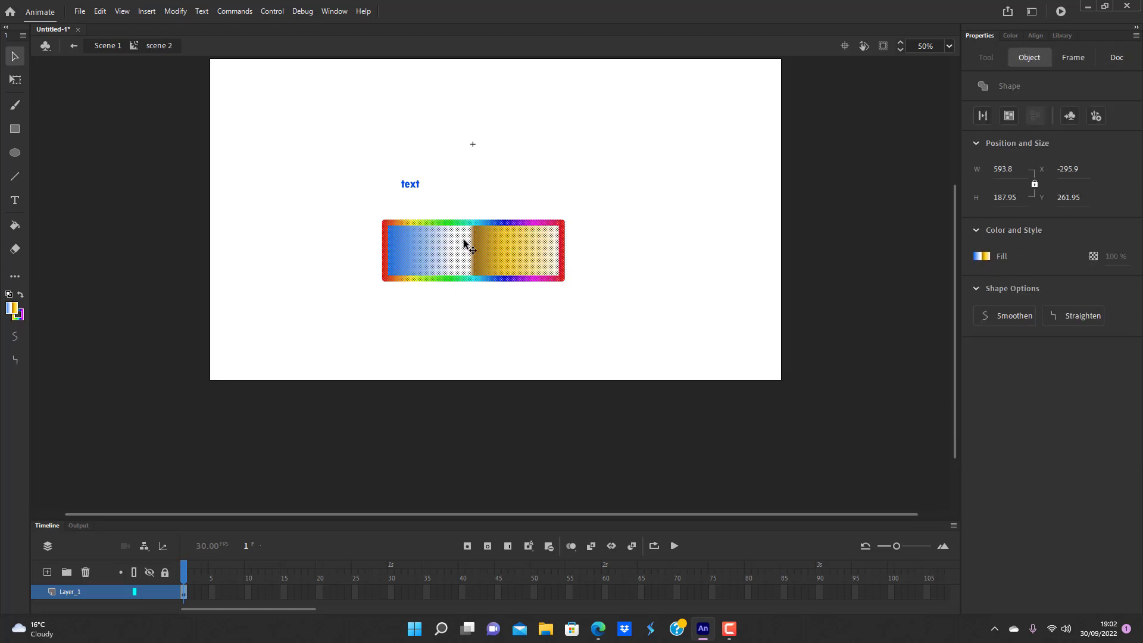
Rotate the selected gradient rectangle 90° clockwise.
left_click(176, 12)
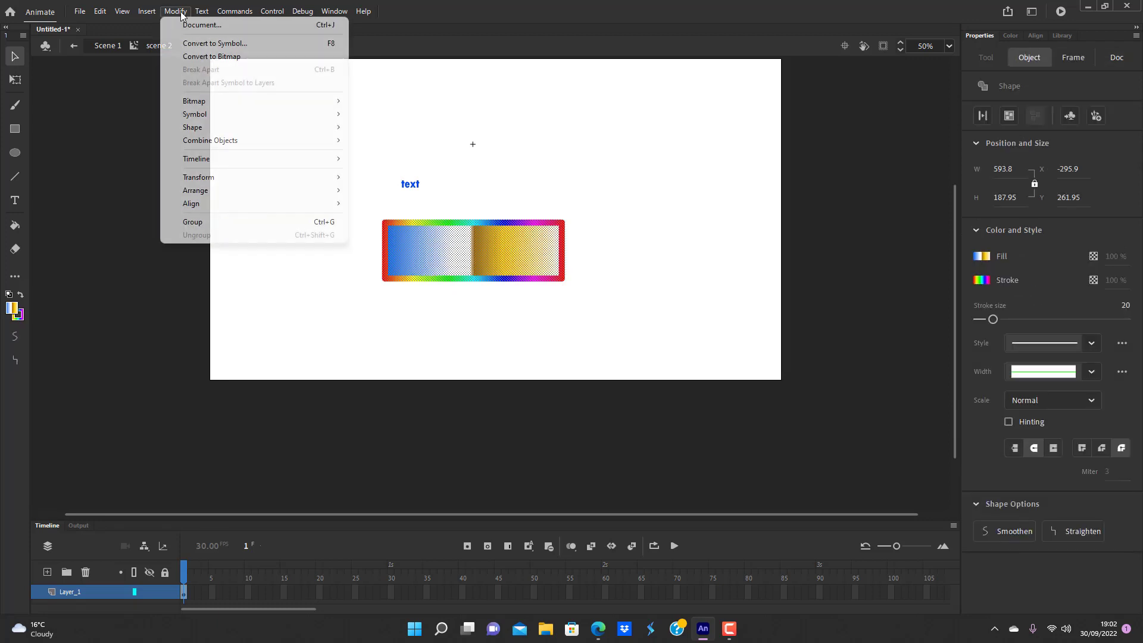
mouse_move(294, 178)
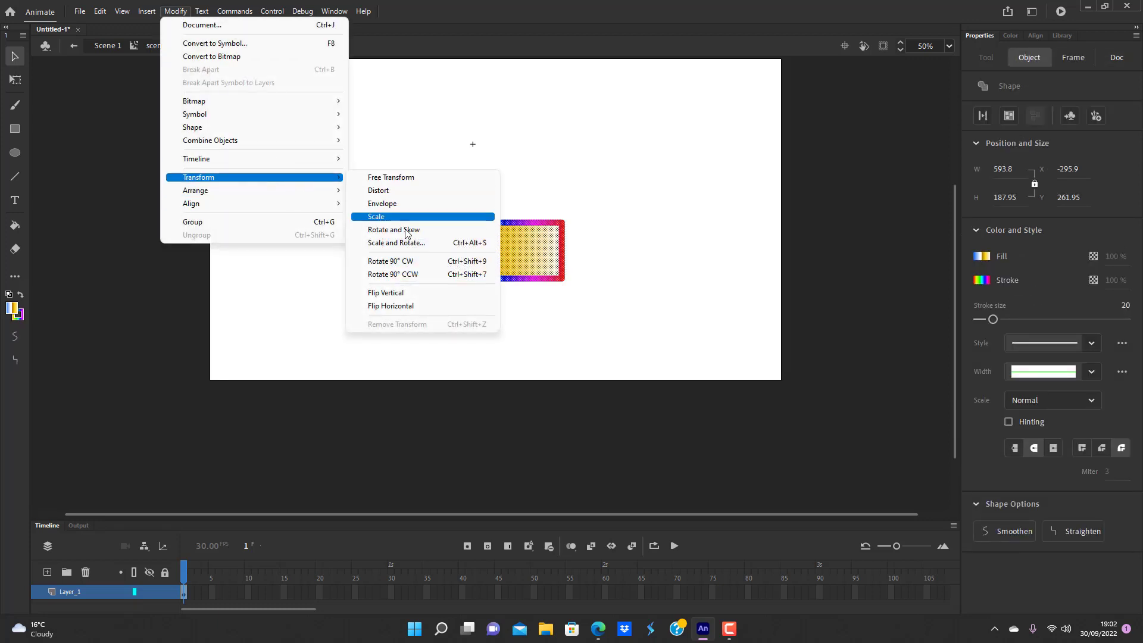
left_click(407, 261)
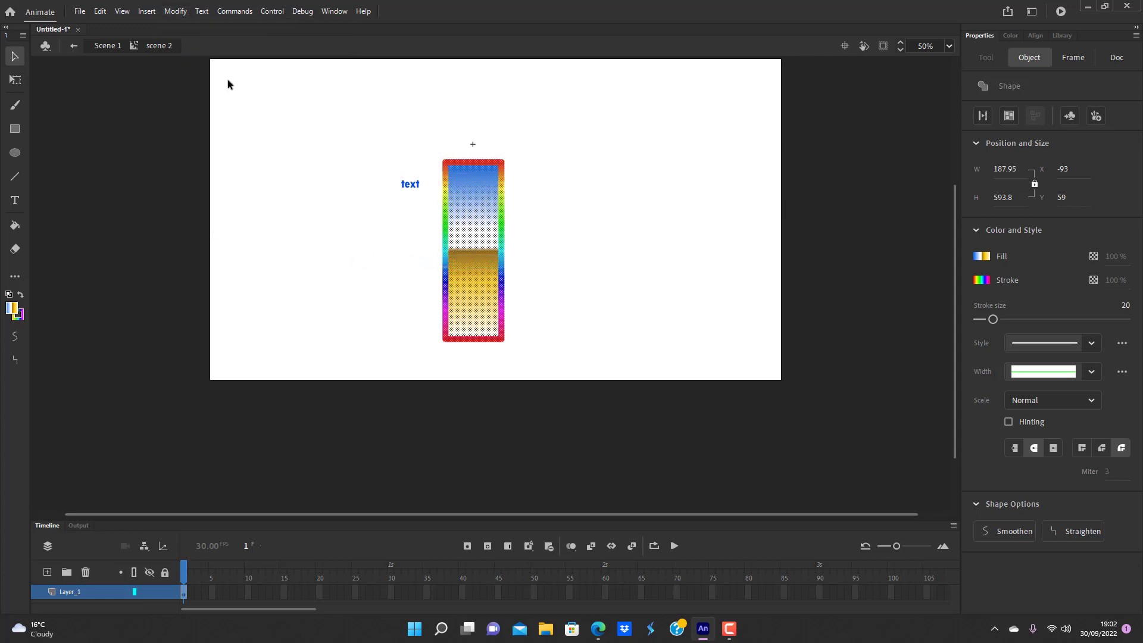
Activate Free Transform on the rotated rectangle and reselect its fill together with its outline.
left_click(169, 11)
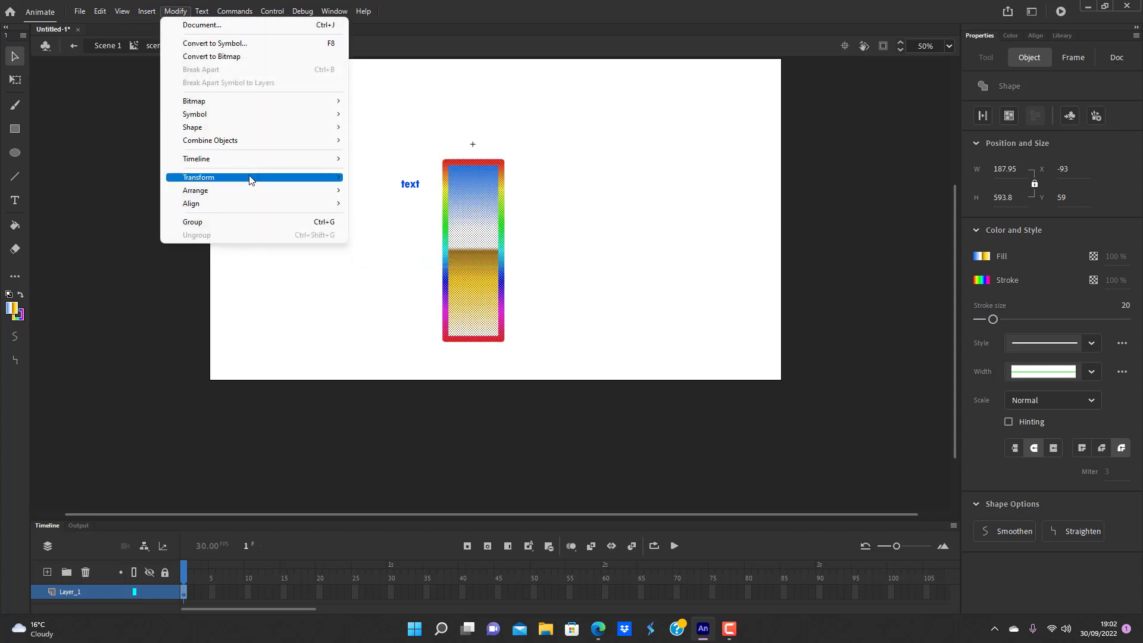
mouse_move(331, 183)
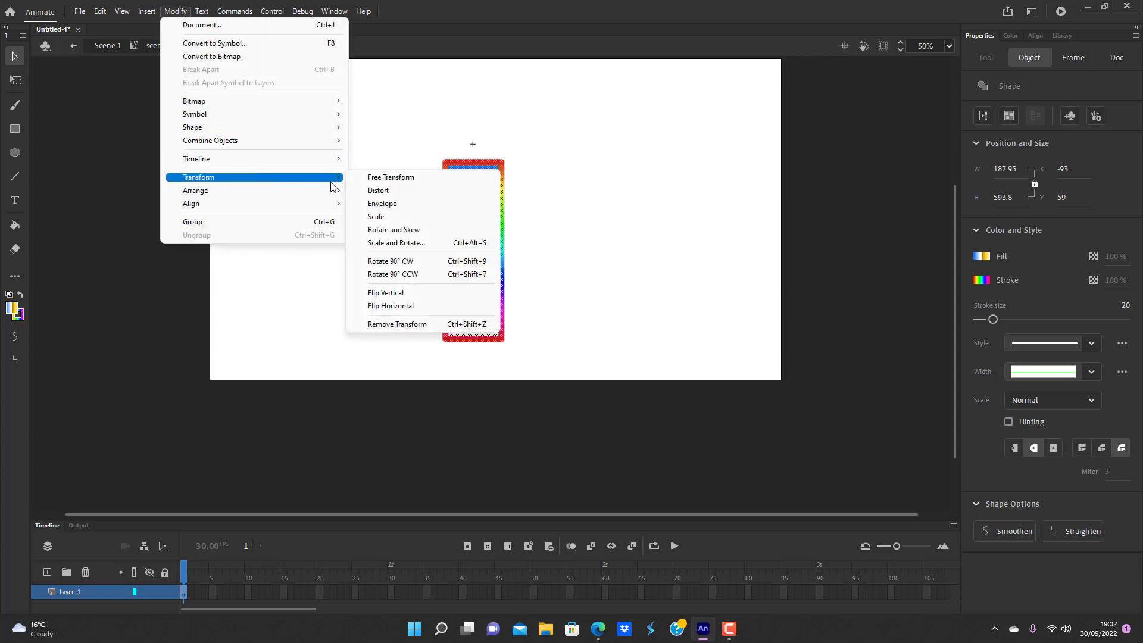
left_click(393, 182)
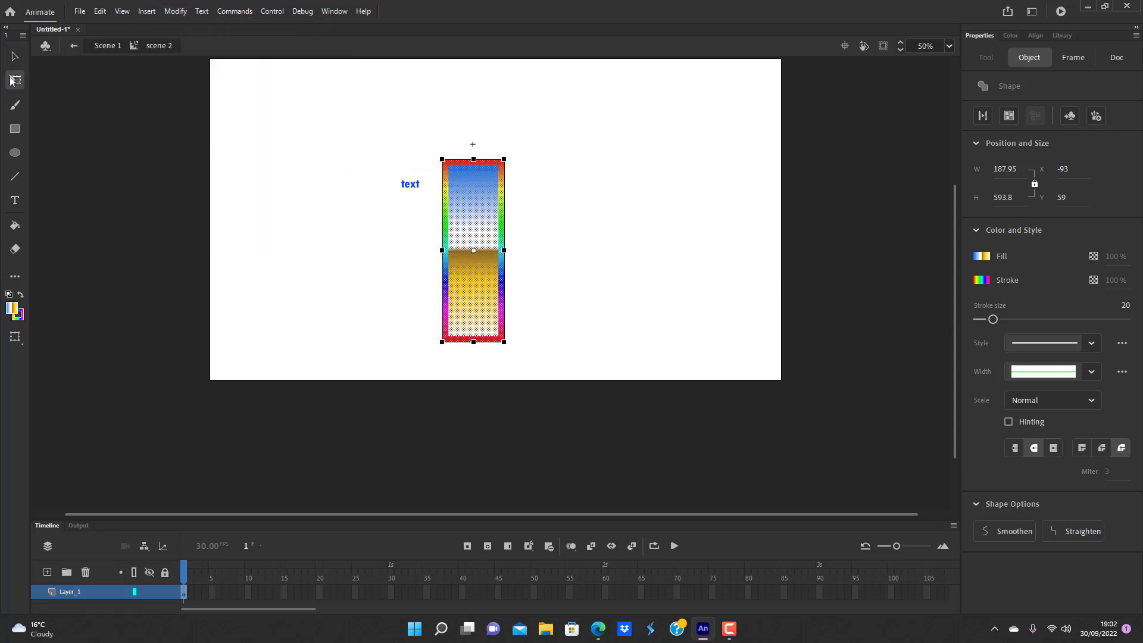
double_click(355, 137)
double_click(465, 206)
left_click(463, 204)
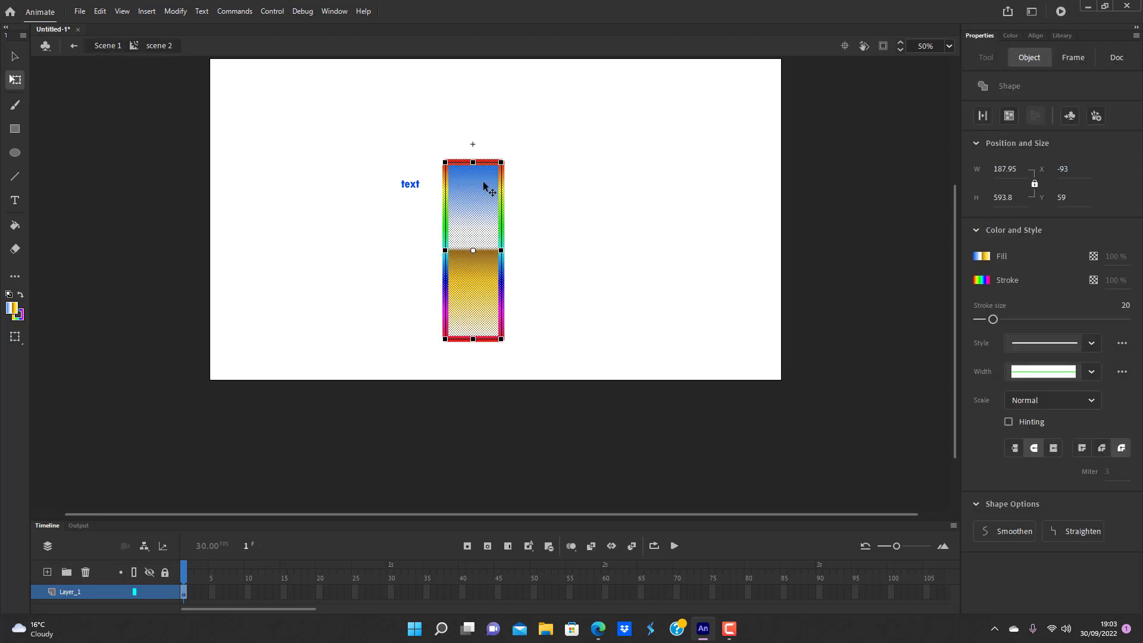
Distort the upright rectangle into a slanted four-sided shape by moving its upper-left, upper-right and lower-right corners.
left_click(175, 12)
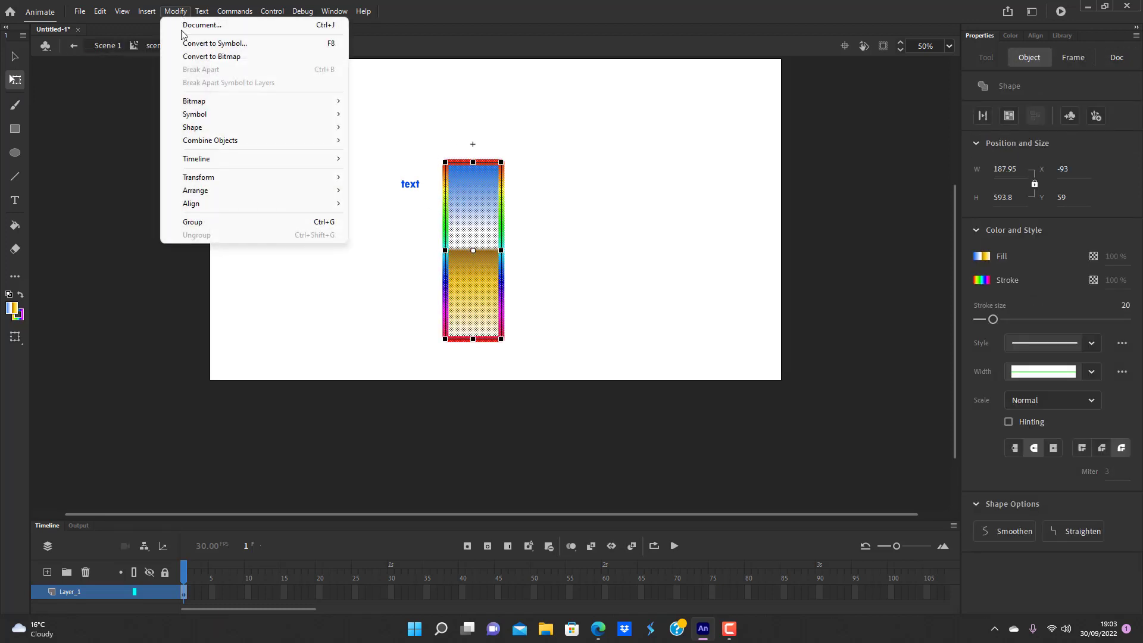
mouse_move(243, 177)
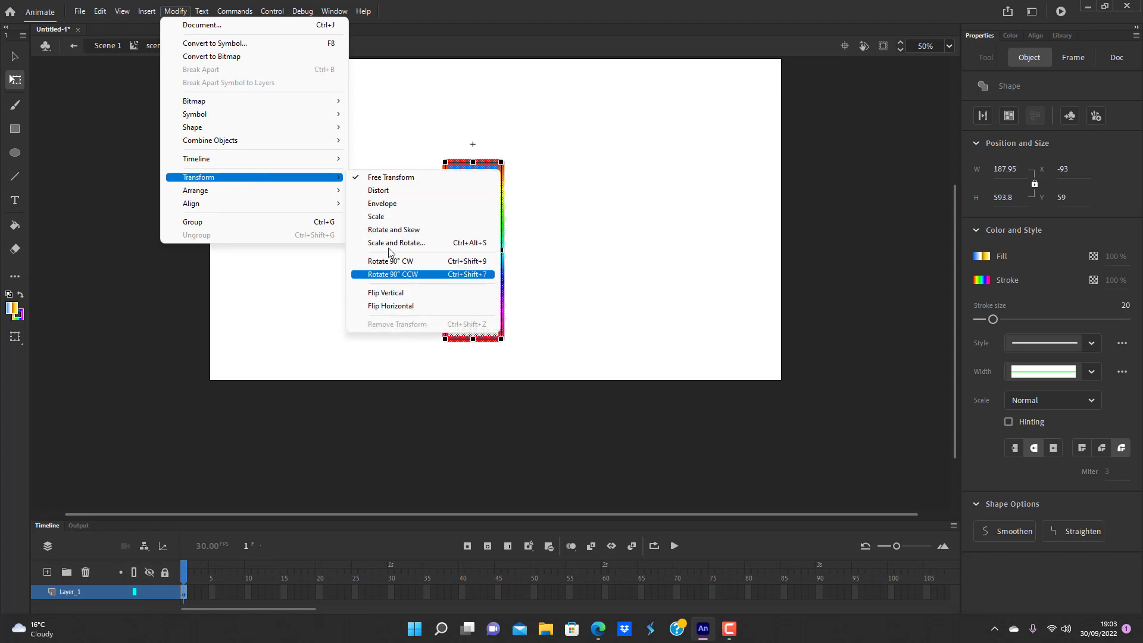
left_click(390, 190)
left_click_drag(445, 165, 330, 255)
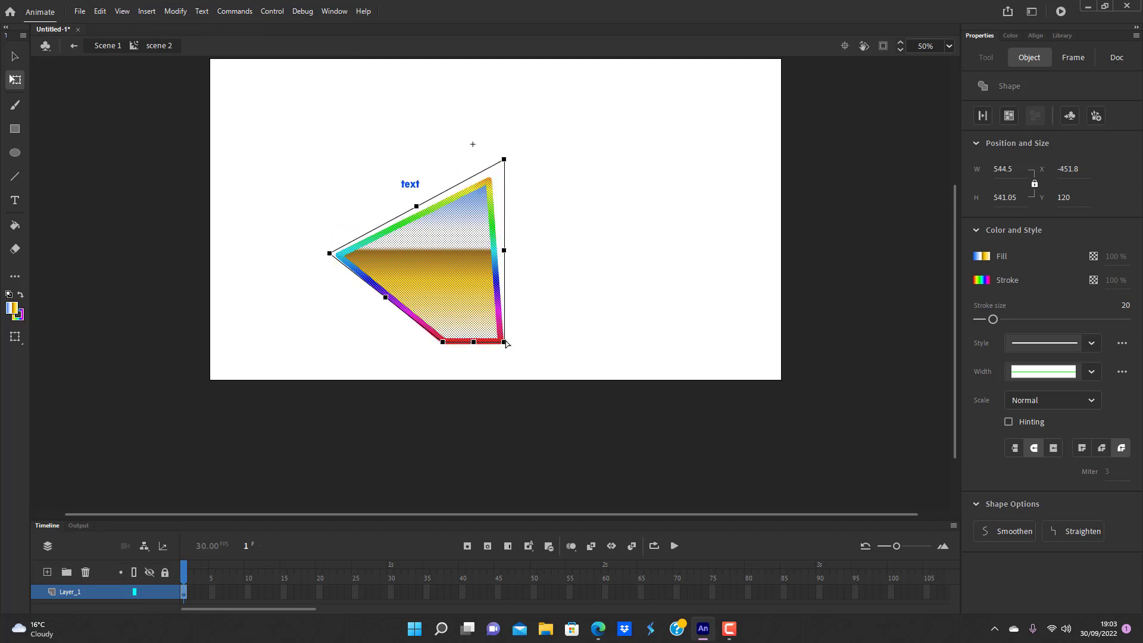
left_click_drag(504, 342, 476, 292)
left_click(526, 265)
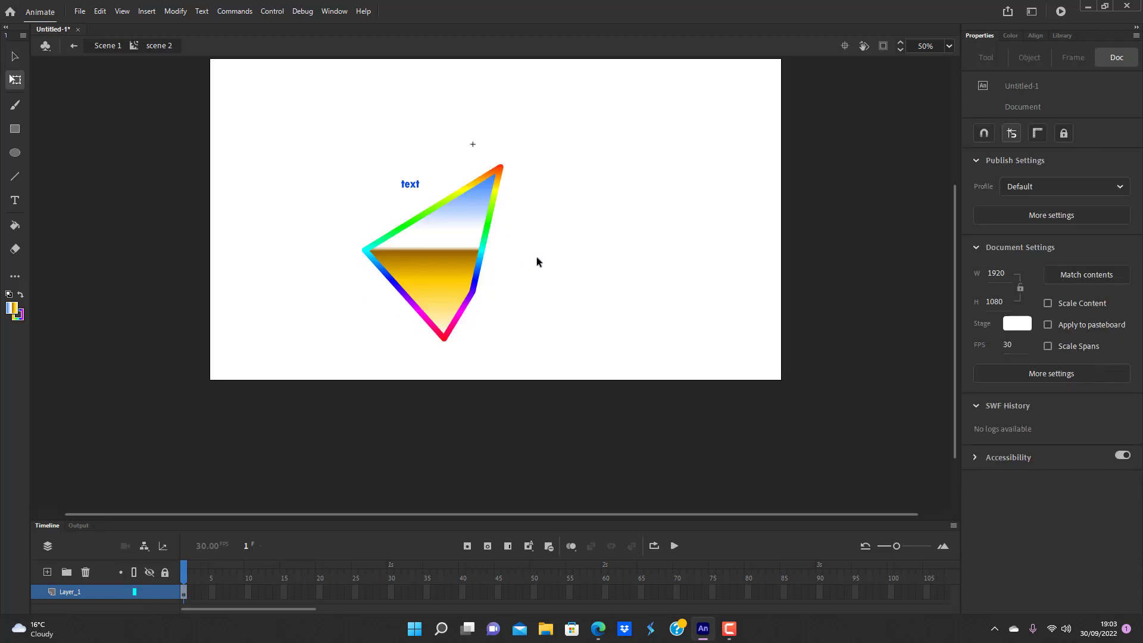
left_click_drag(503, 169, 426, 241)
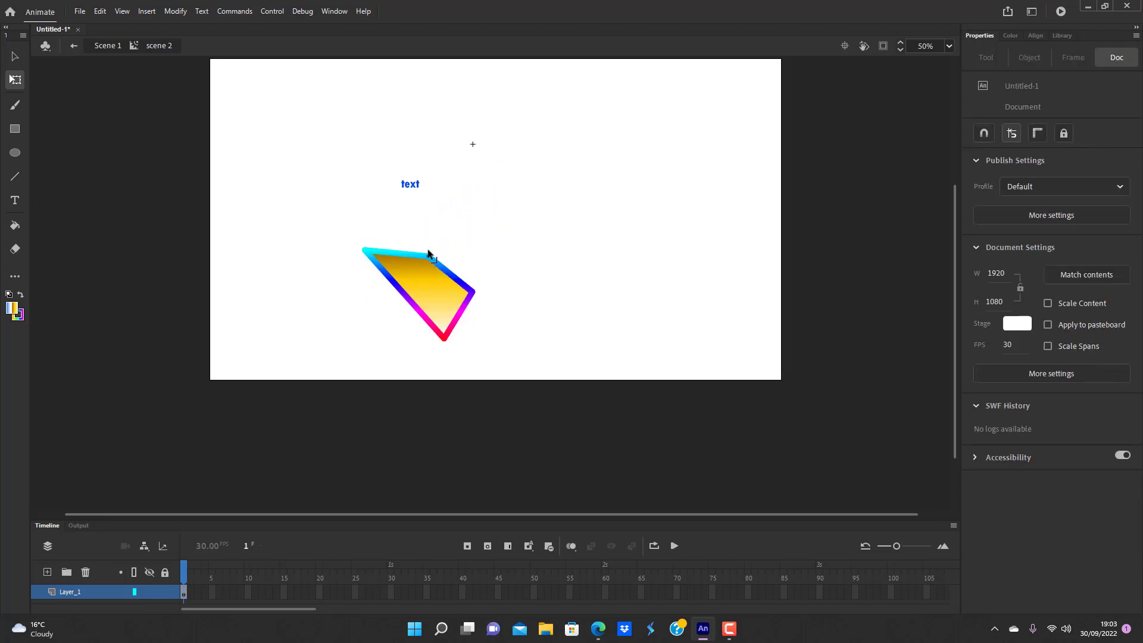
left_click_drag(474, 296, 500, 325)
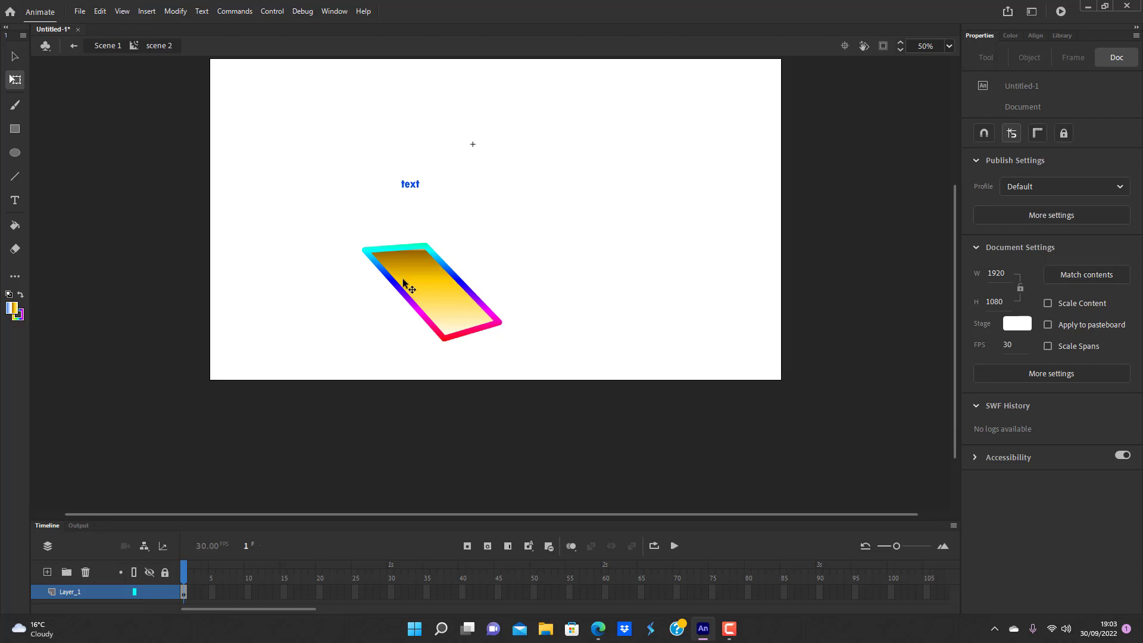
Delete the upper and right outline edges of the slanted gradient shape.
double_click(425, 277)
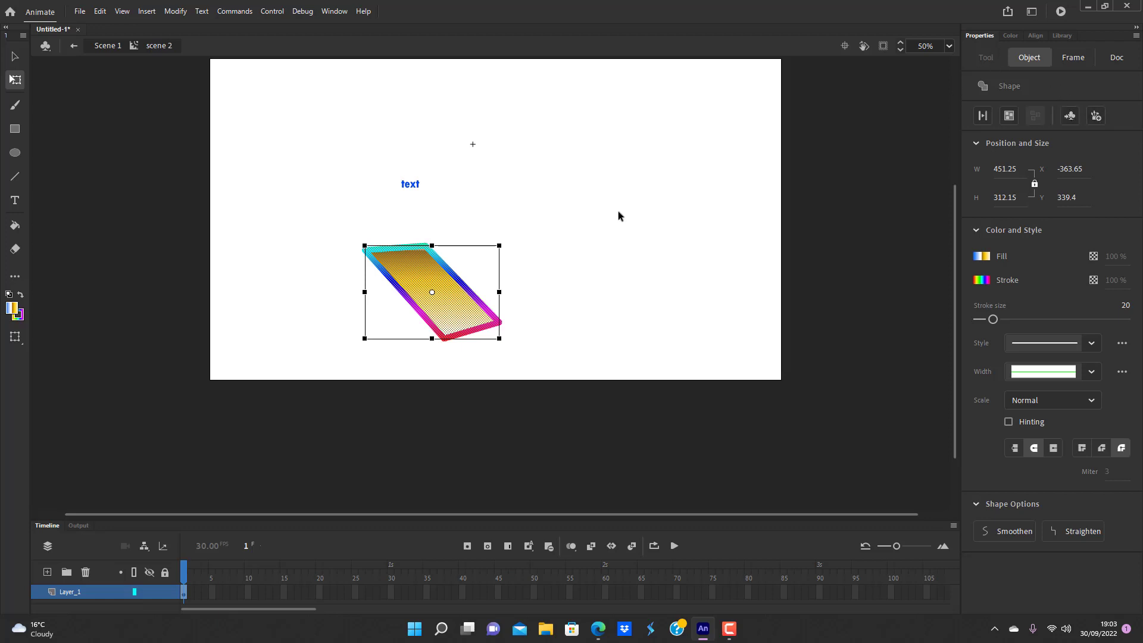
left_click(589, 213)
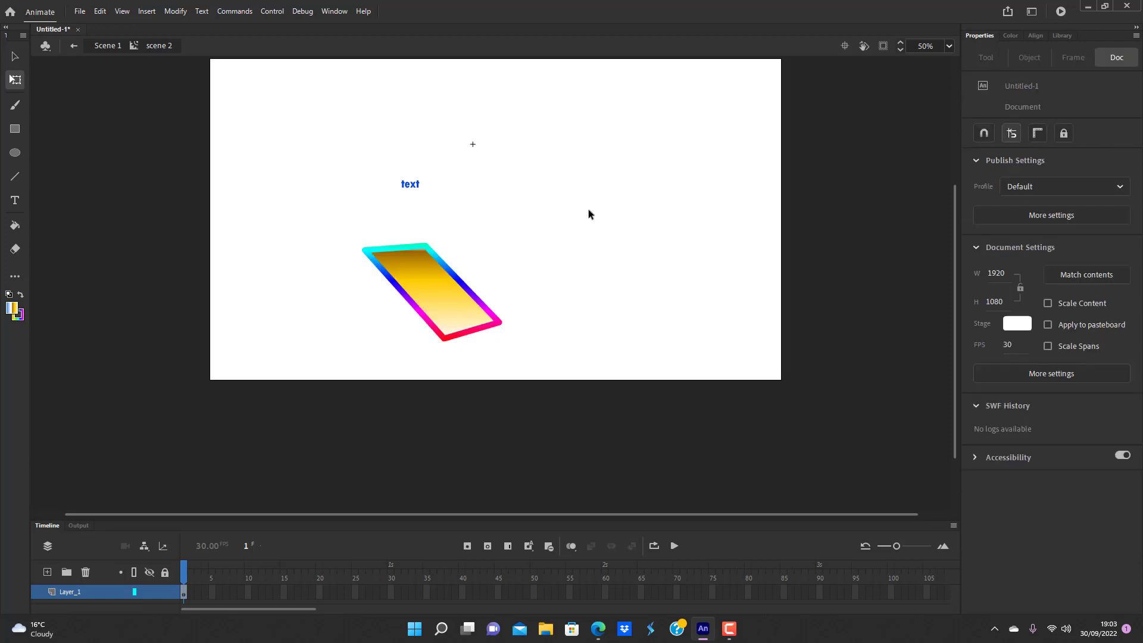
left_click(369, 249)
key("Delete")
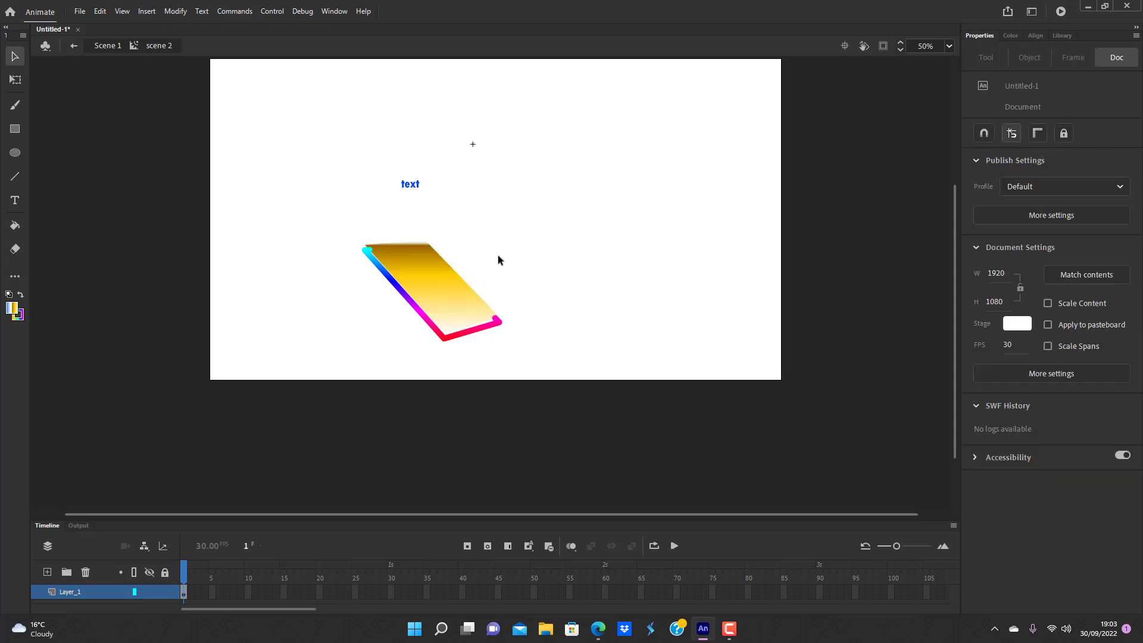
Undo the outline deletion and the distortion of the slanted gradient shape.
key("ctrl+z")
key("ctrl+z")
key("ctrl+z")
key("ctrl+z")
key("ctrl+z")
key("ctrl+z")
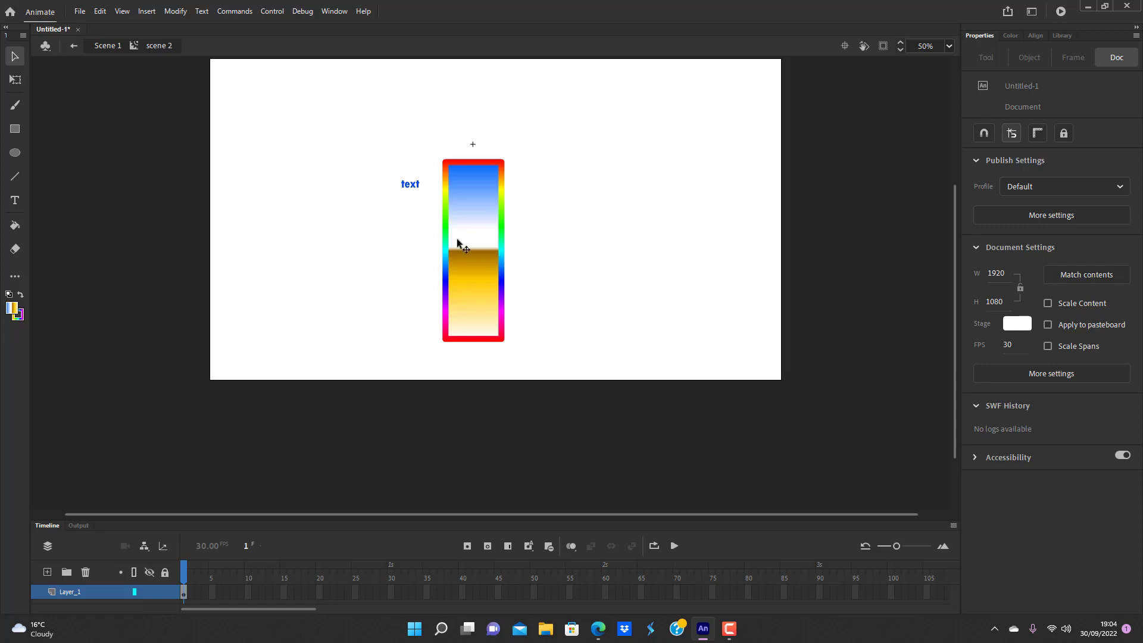
Select the upright rectangle's fill together with its outline and activate Free Transform on it.
double_click(483, 227)
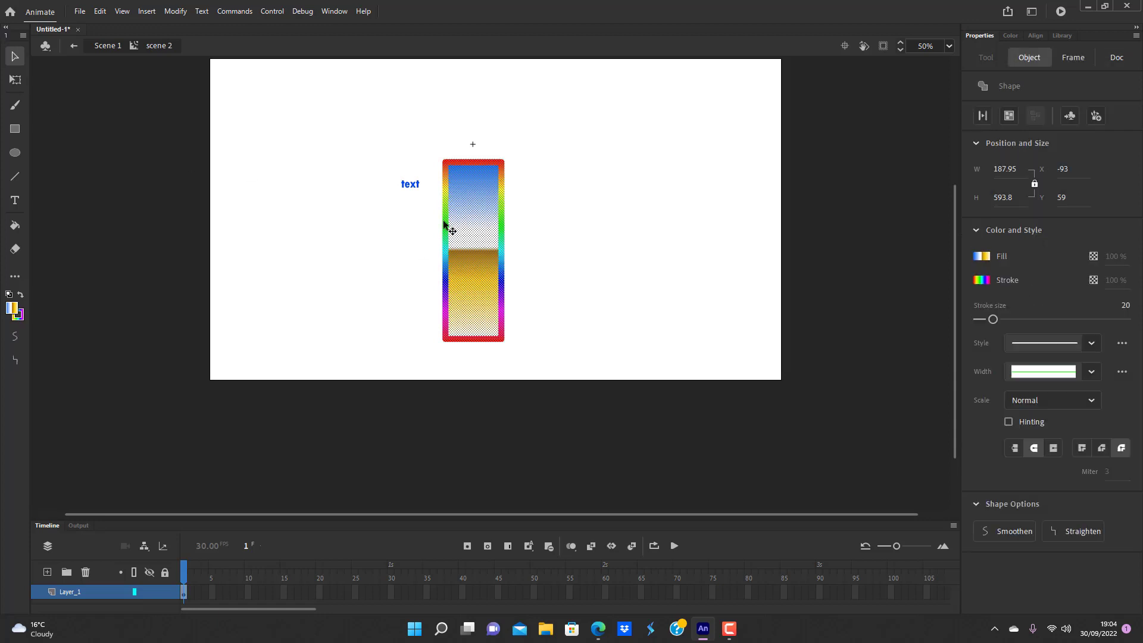
left_click(15, 79)
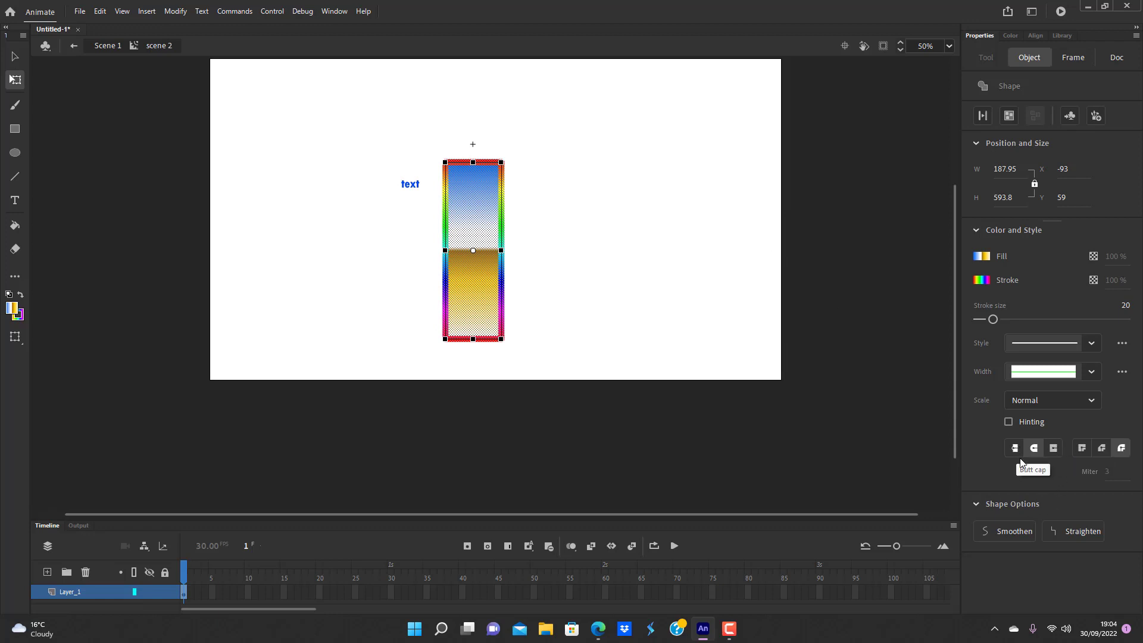
left_click(1035, 450)
right_click(487, 211)
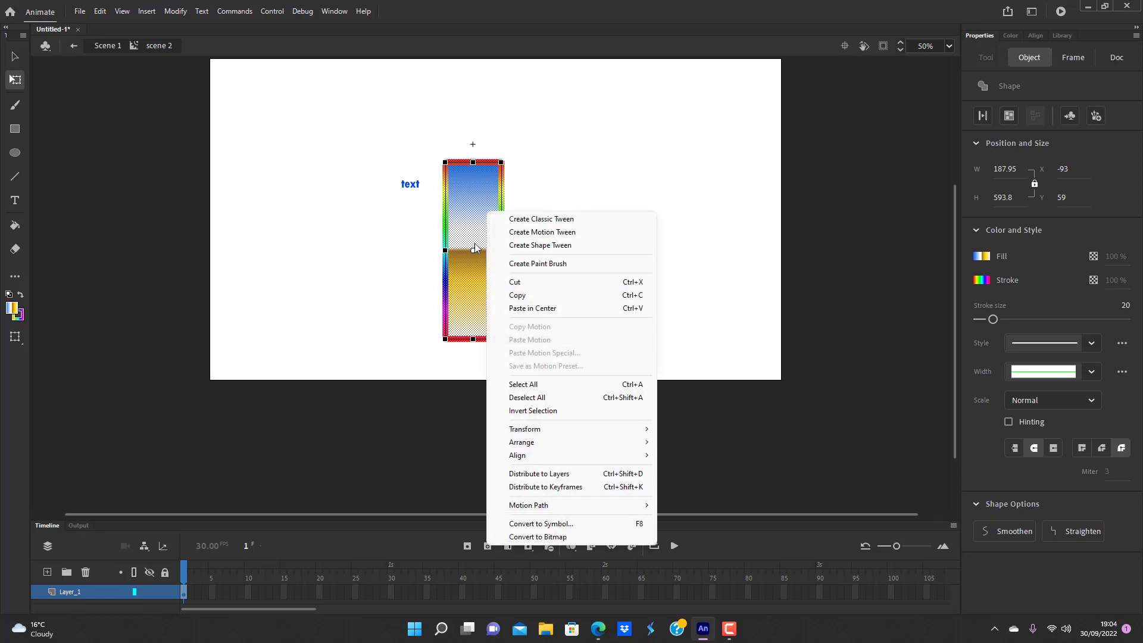
mouse_move(572, 430)
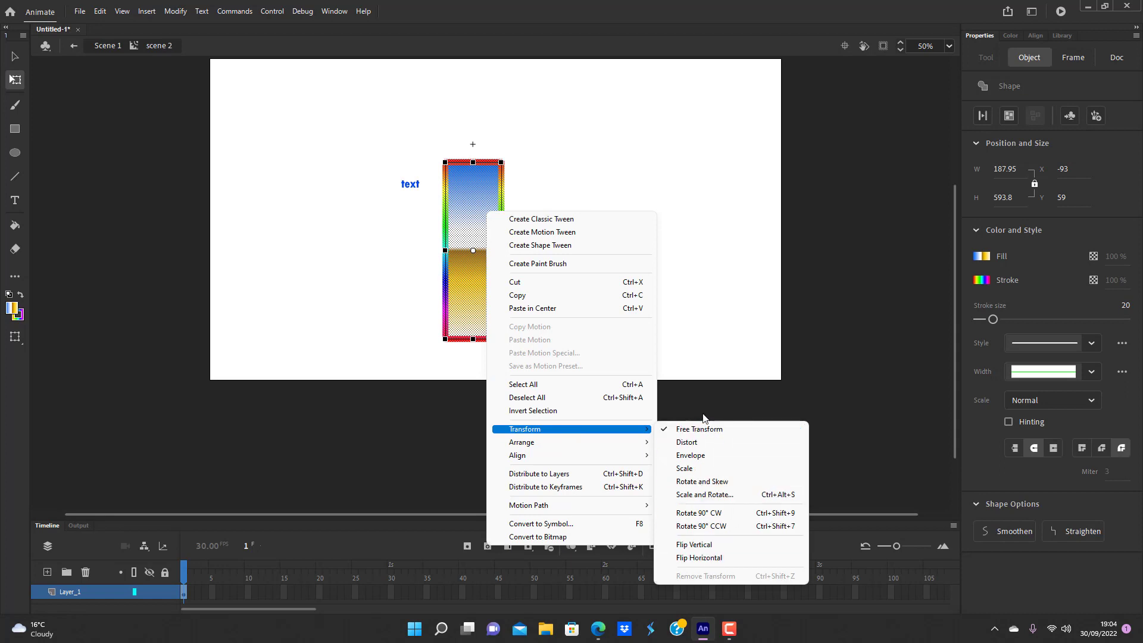
left_click(706, 320)
Apply the Envelope transform to the upright rectangle's fill and bend its upper, right and left edges into curves.
right_click(482, 238)
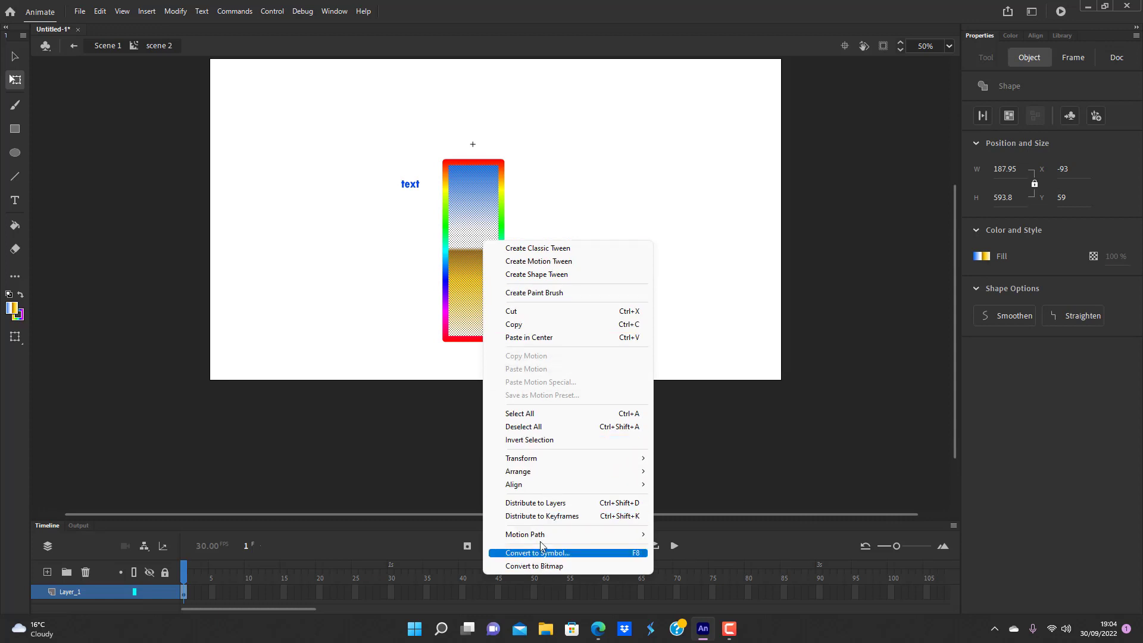
mouse_move(526, 459)
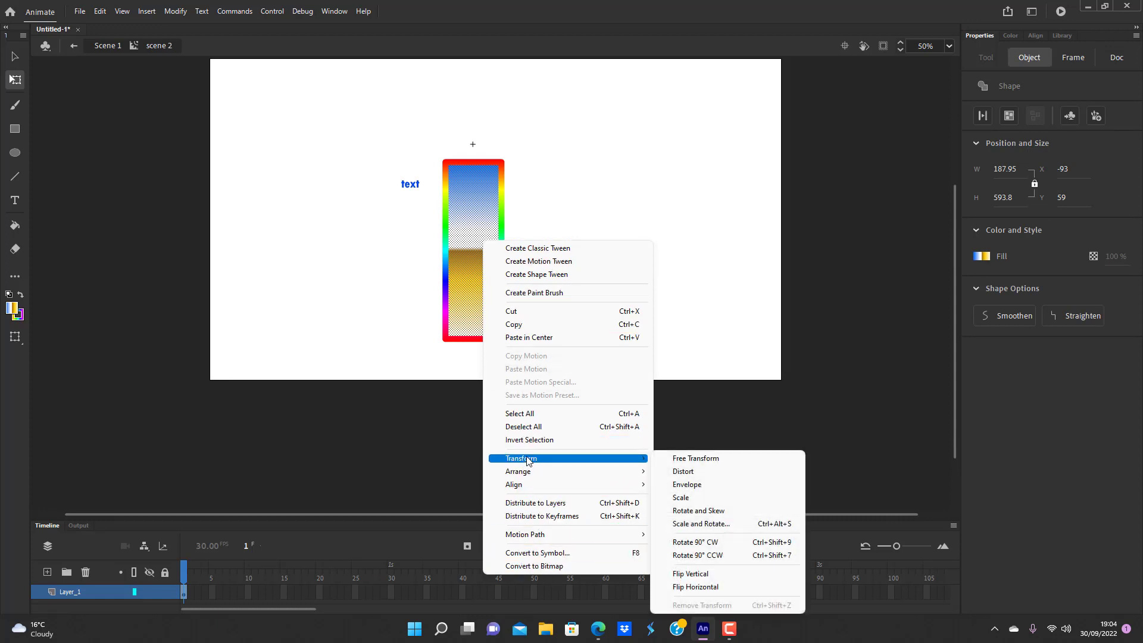
left_click(701, 499)
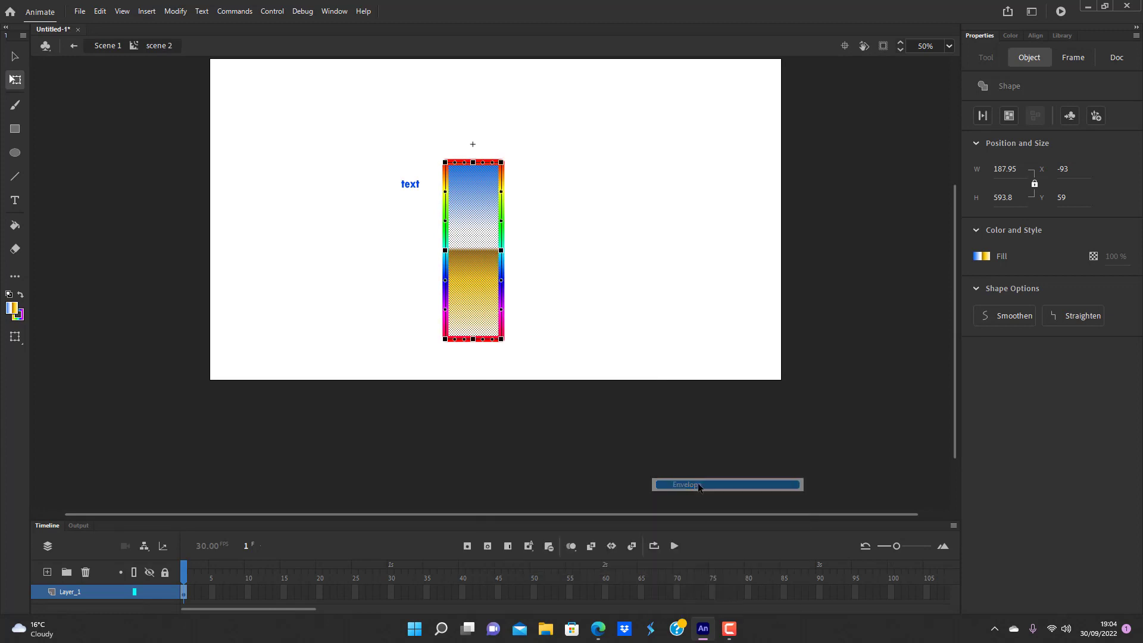
left_click_drag(486, 165, 482, 131)
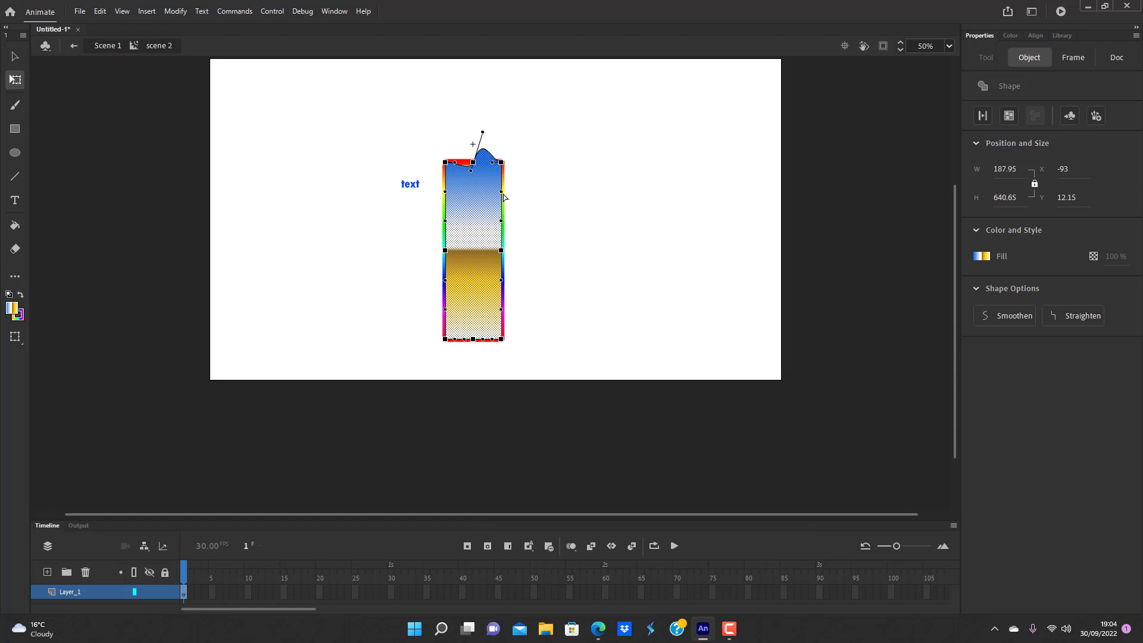
left_click_drag(502, 194, 476, 192)
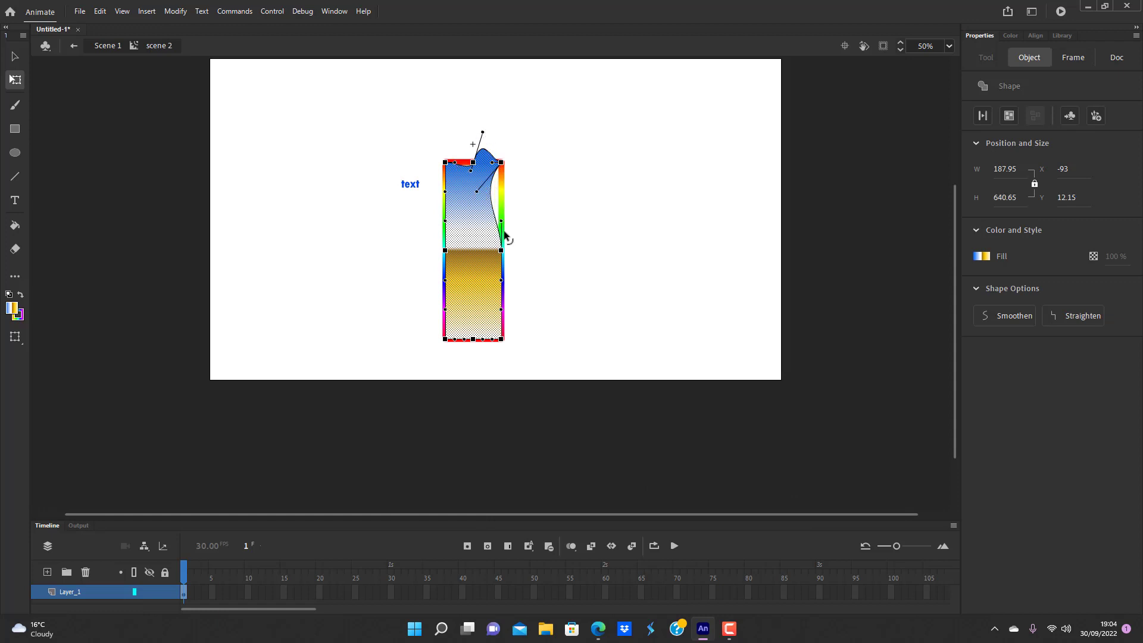
mouse_move(502, 252)
left_mouse_down()
mouse_move(503, 218)
mouse_move(491, 241)
mouse_move(484, 226)
mouse_move(481, 260)
left_mouse_up()
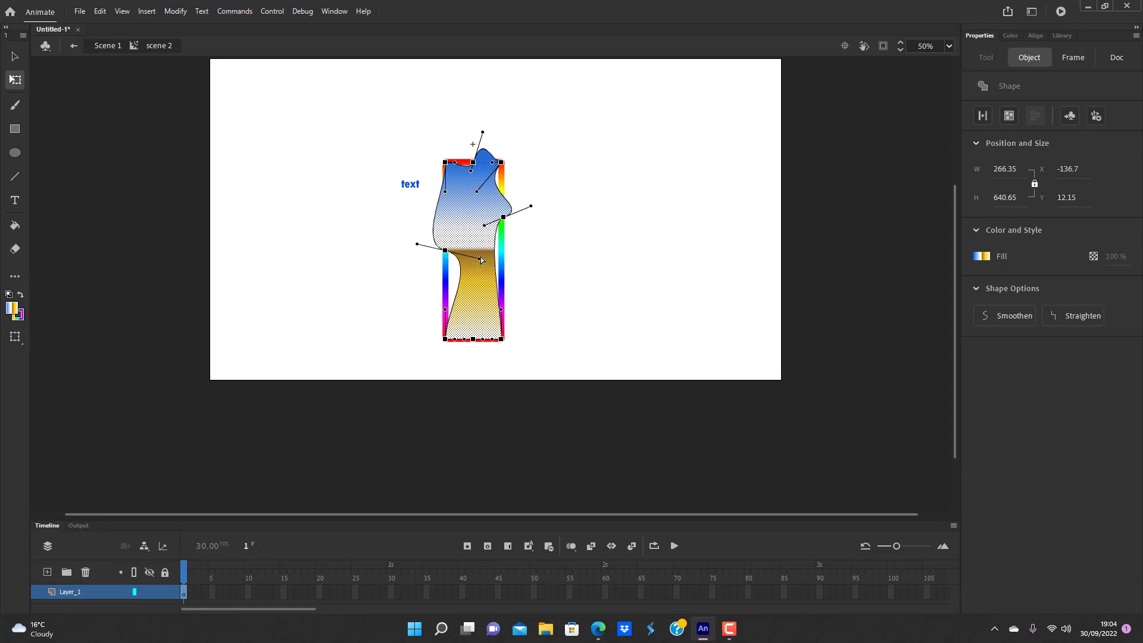
Select the warped fill together with its remaining outline and delete both, keeping the text.
left_click(581, 156)
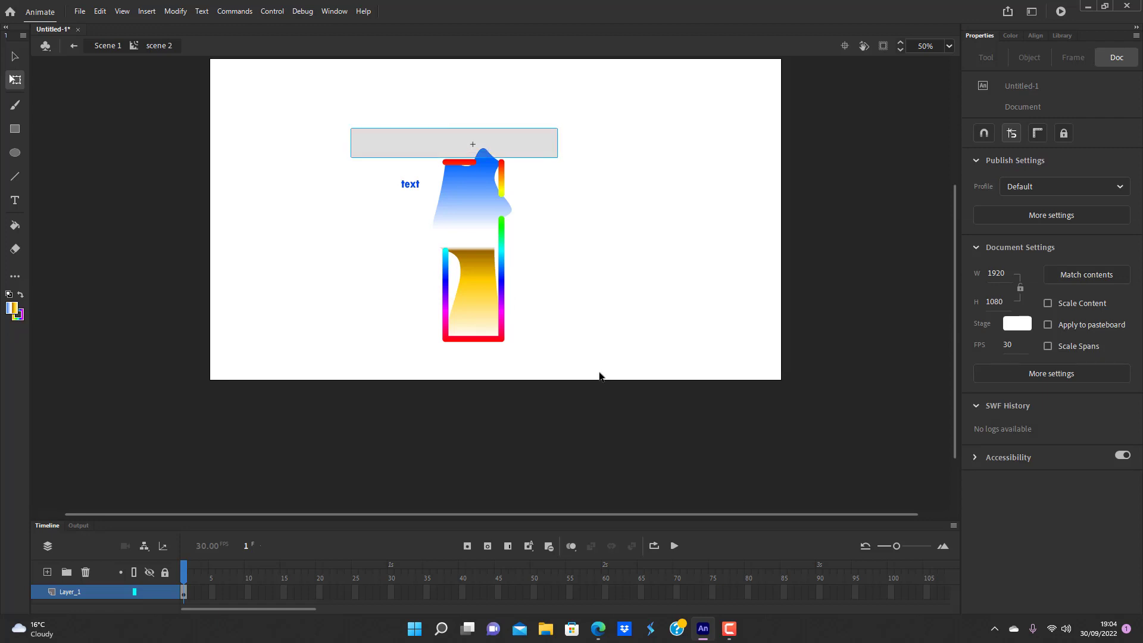
left_click_drag(600, 372, 614, 461)
left_click(648, 383)
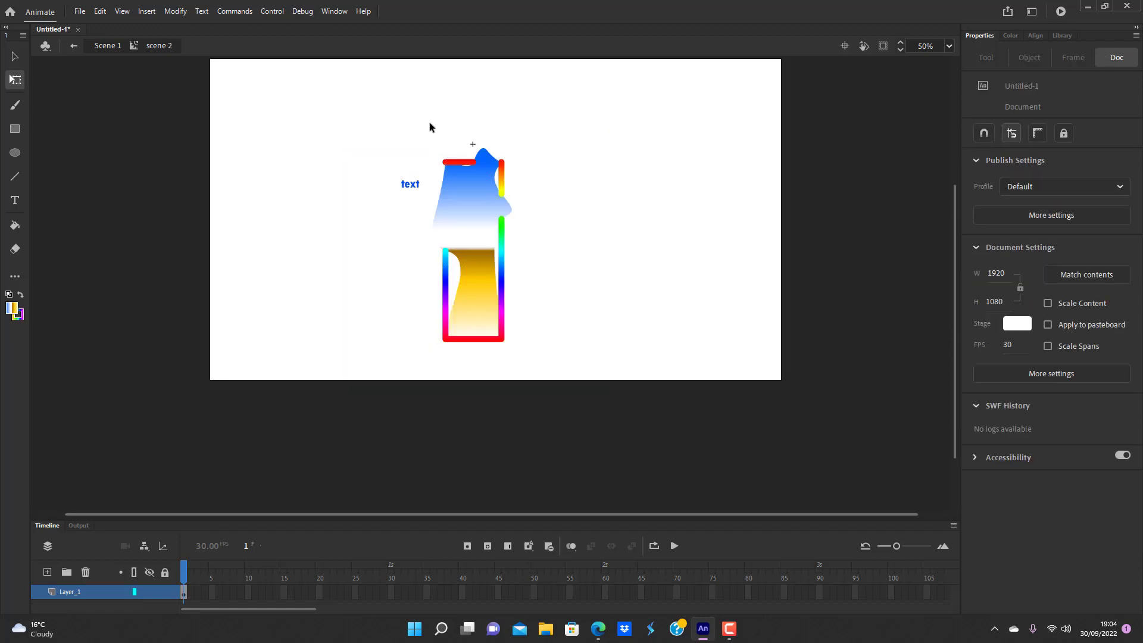
left_click_drag(288, 102, 594, 383)
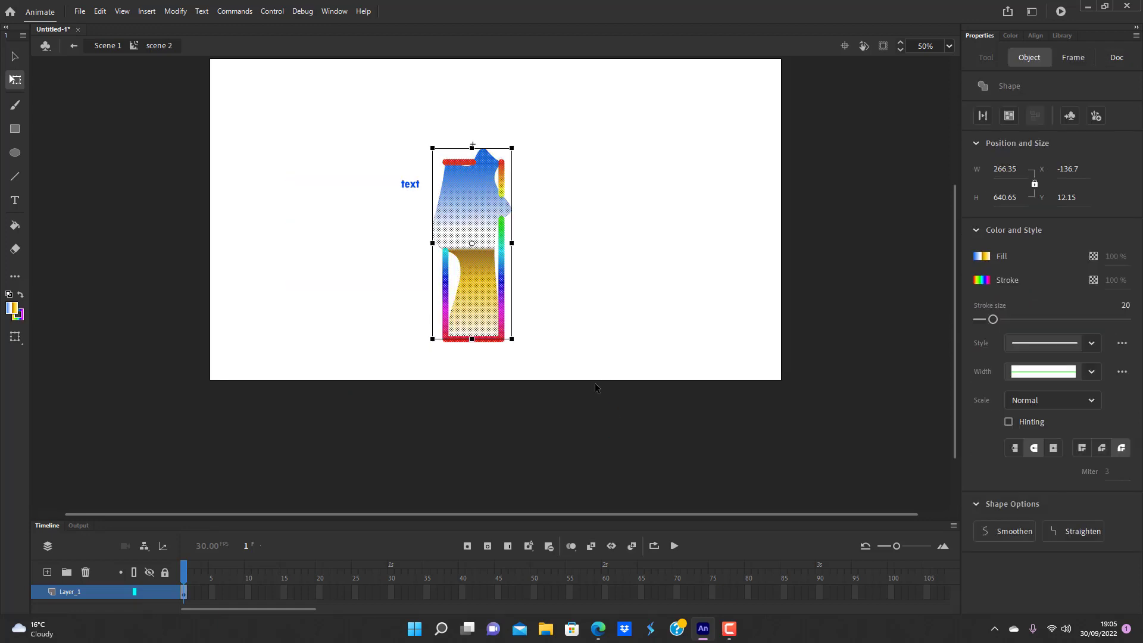
key("Delete")
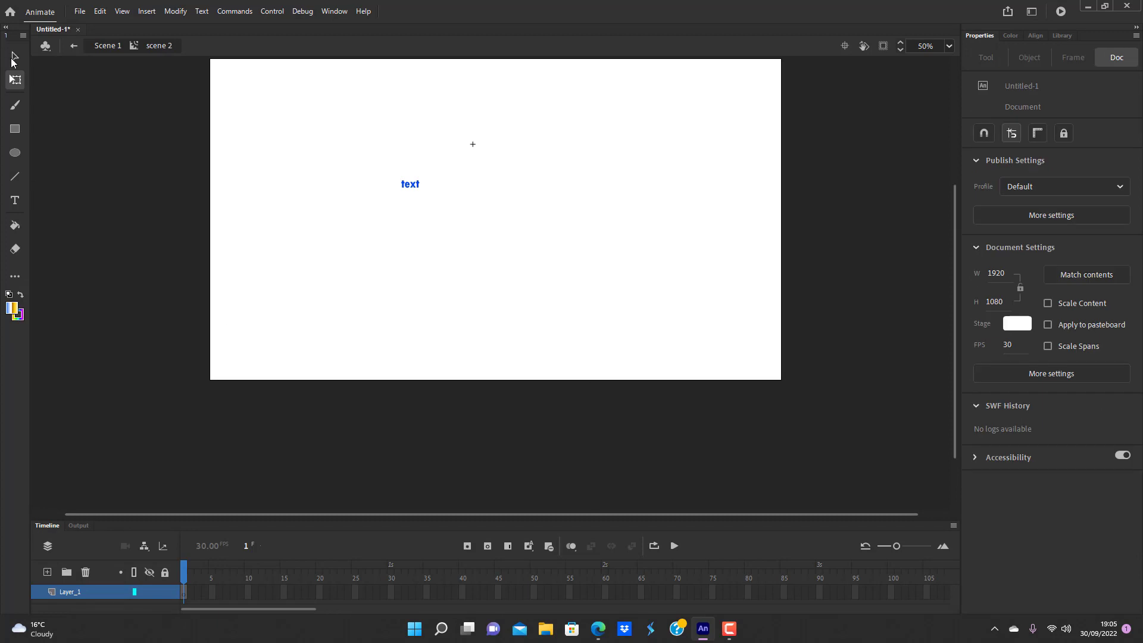
Draw a gradient rectangle about 718 by 262 below the text and delete its outline.
left_click(14, 129)
left_click_drag(377, 230, 593, 309)
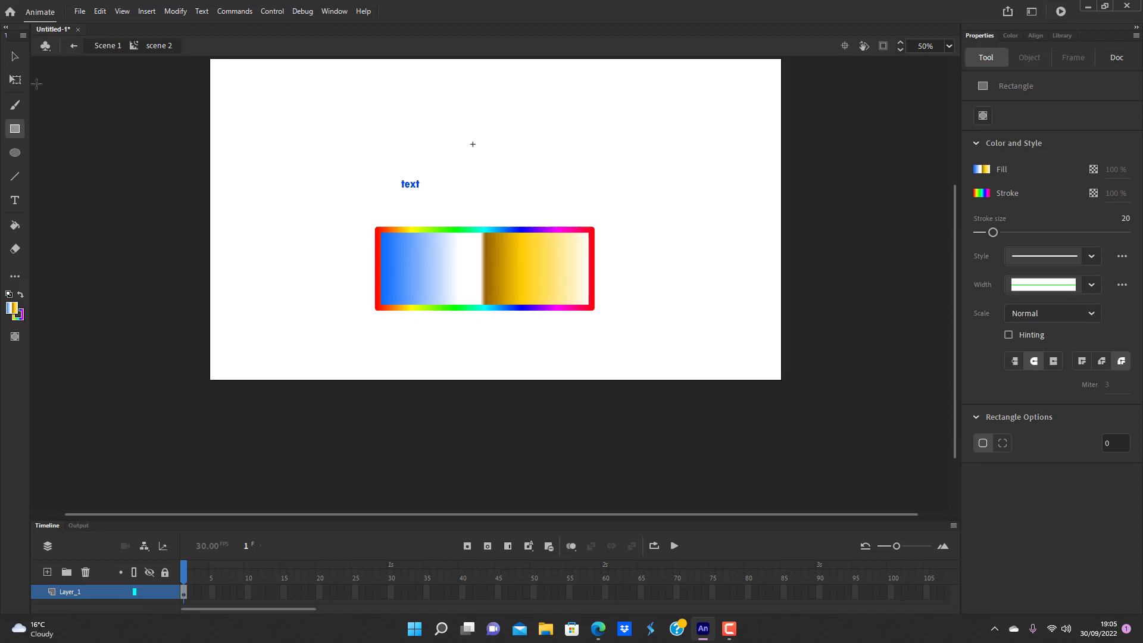
left_click(15, 58)
left_click(498, 230)
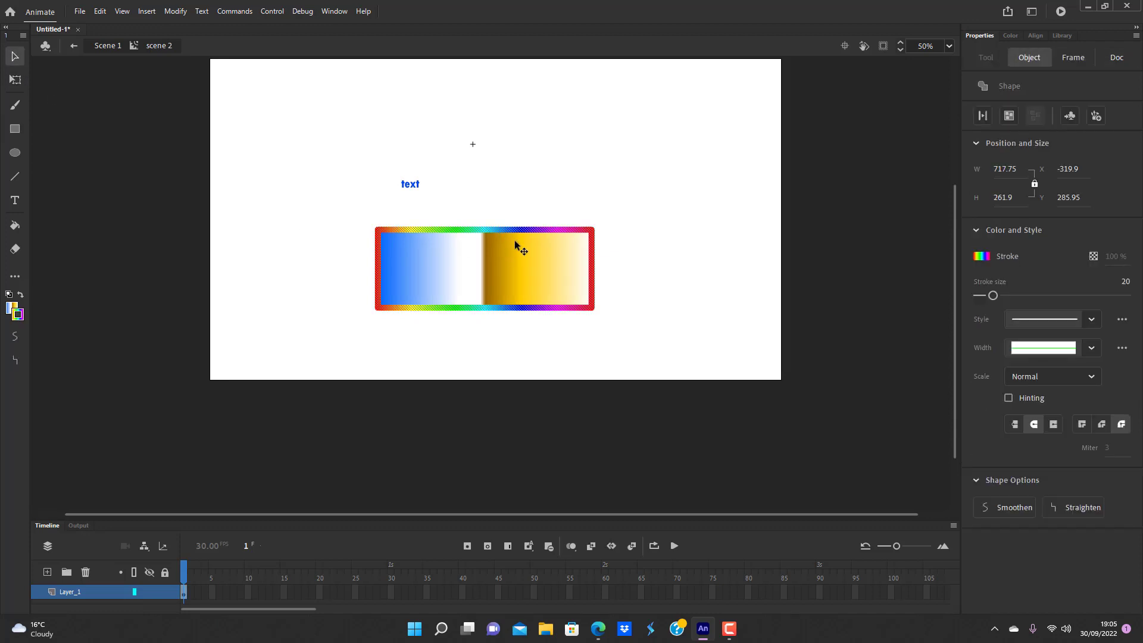
key("Delete")
Warp the rectangle's fill with the Envelope transform, curving its upper, lower and left edges, and return to Scene 1.
left_click(510, 269)
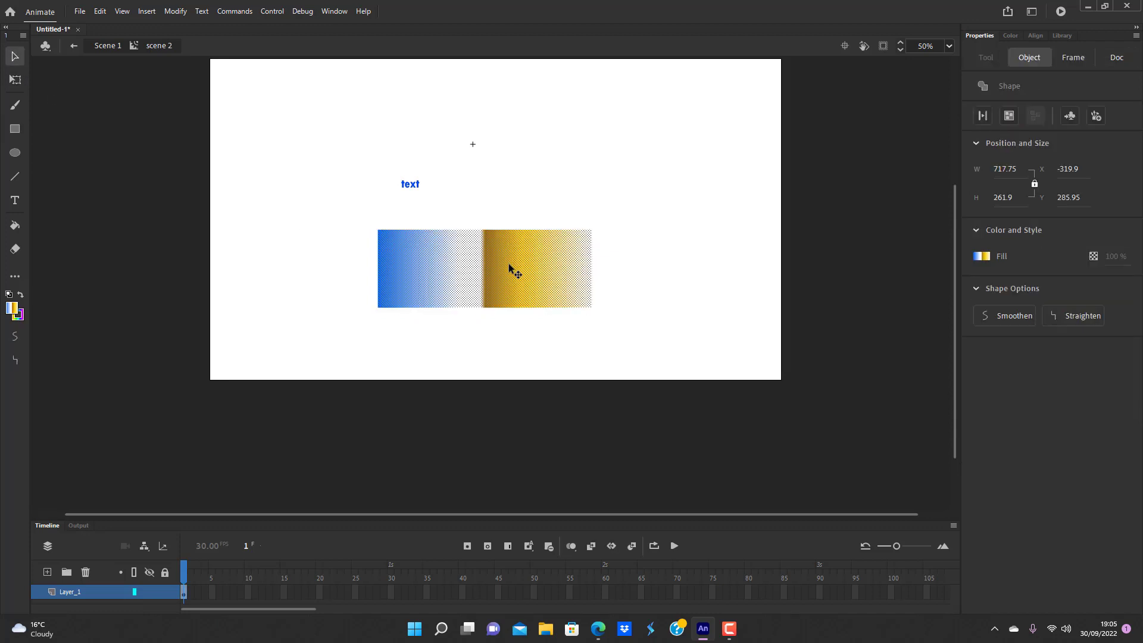
right_click(510, 266)
mouse_move(605, 485)
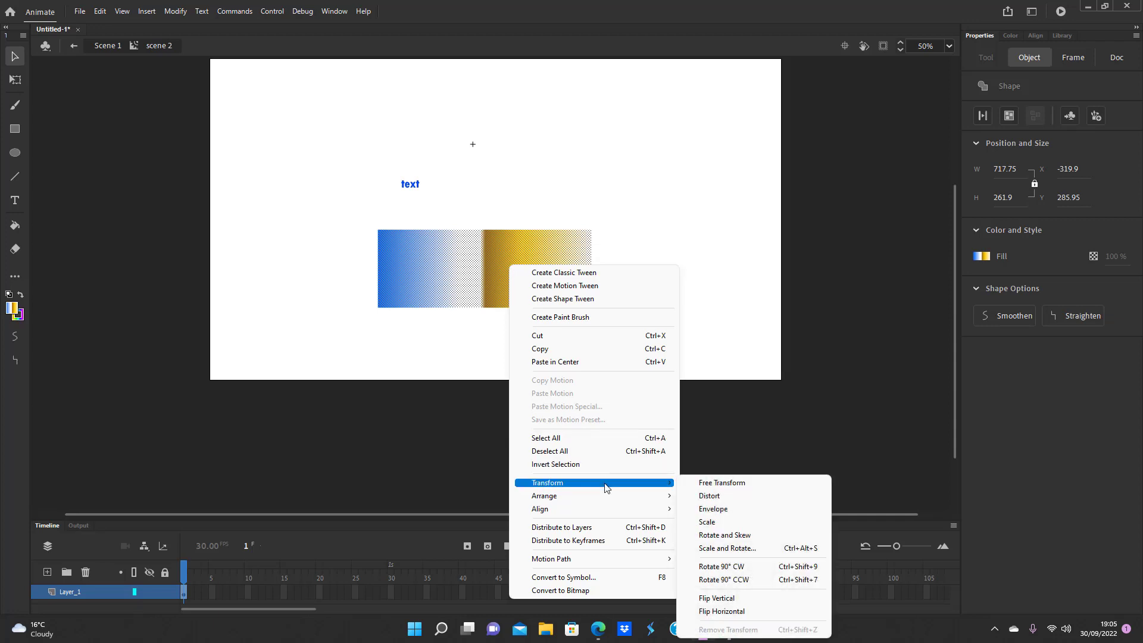
left_click(714, 509)
left_click_drag(449, 230, 415, 280)
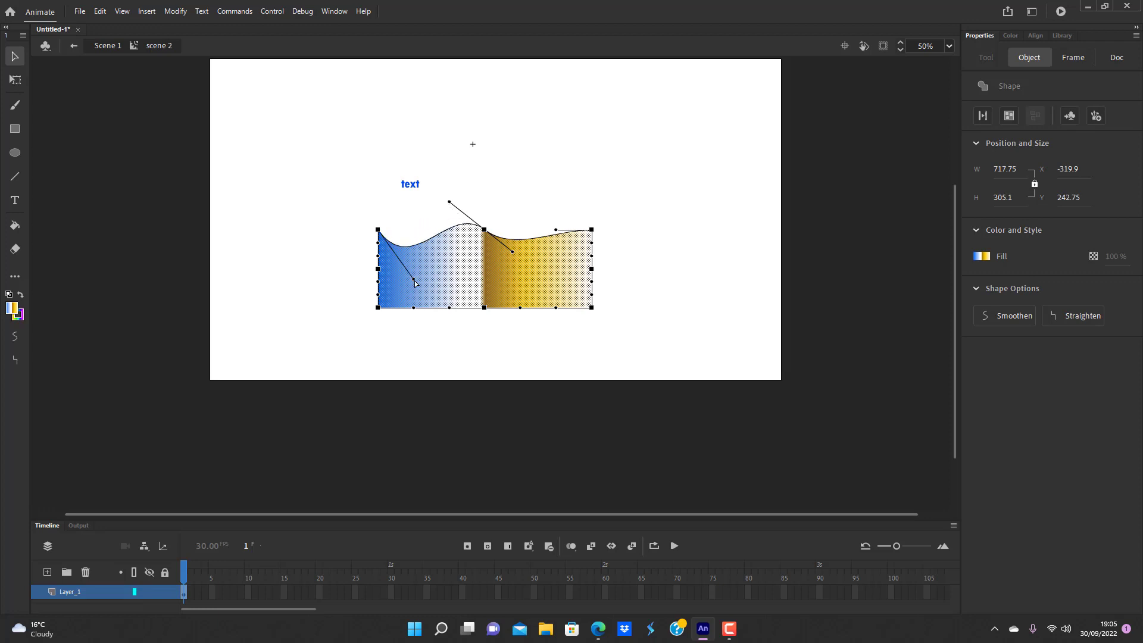
left_click_drag(516, 307, 521, 254)
left_click_drag(378, 294, 343, 243)
double_click(294, 137)
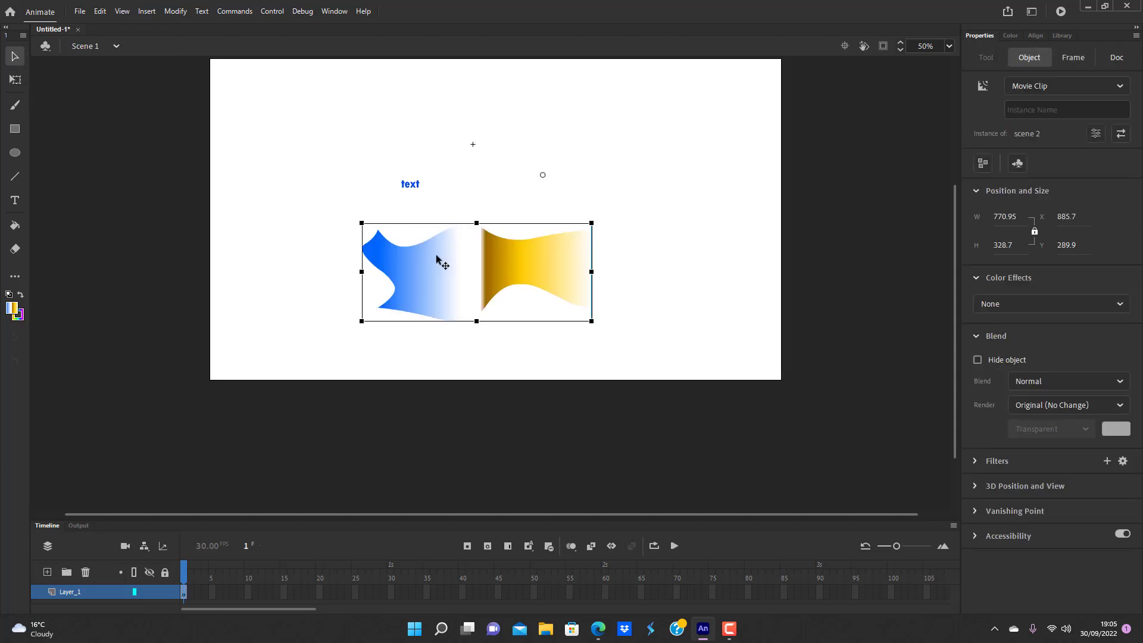
Replace the scene 2 symbol instance with a rectangle about 698 by 276 below the text, selecting its fill and outline.
key("Delete")
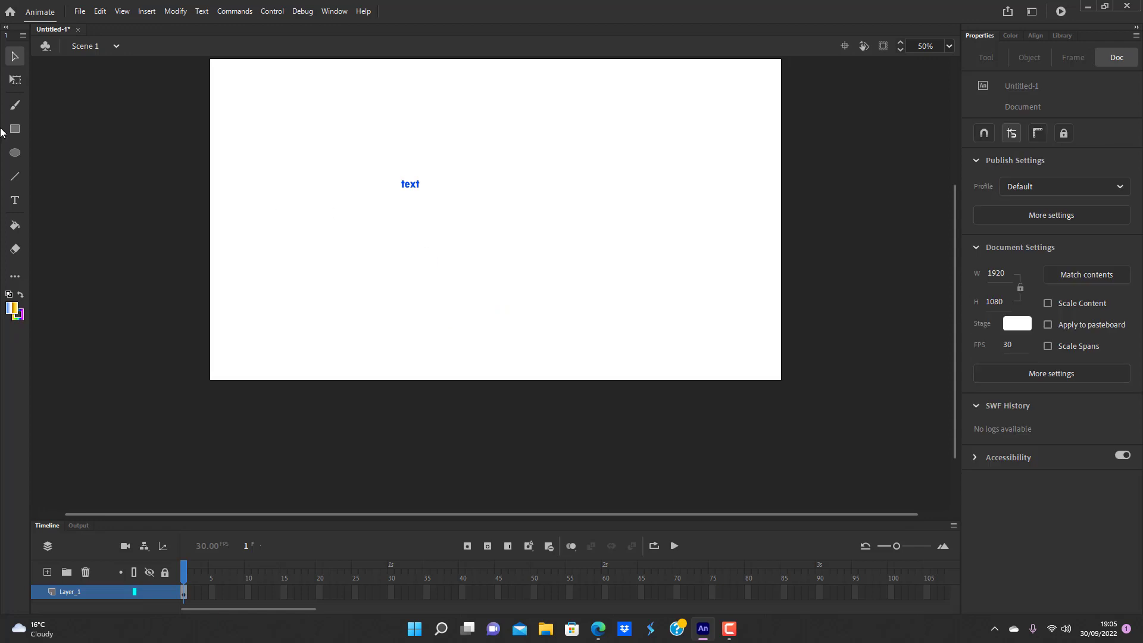
left_click(15, 128)
left_click_drag(358, 229, 567, 303)
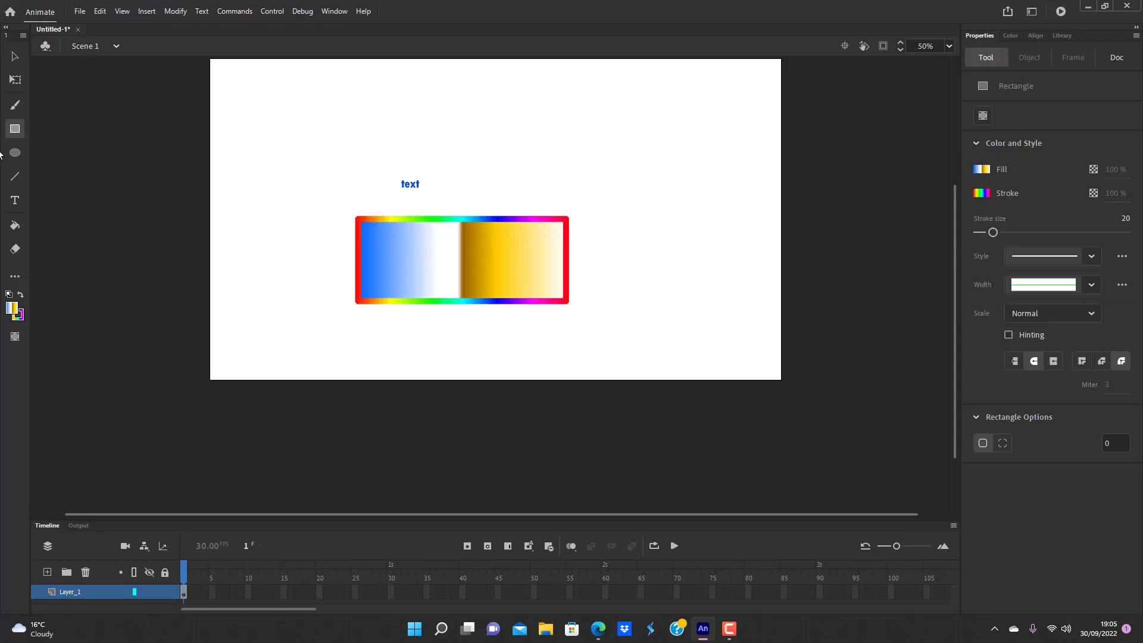
left_click(18, 58)
double_click(429, 241)
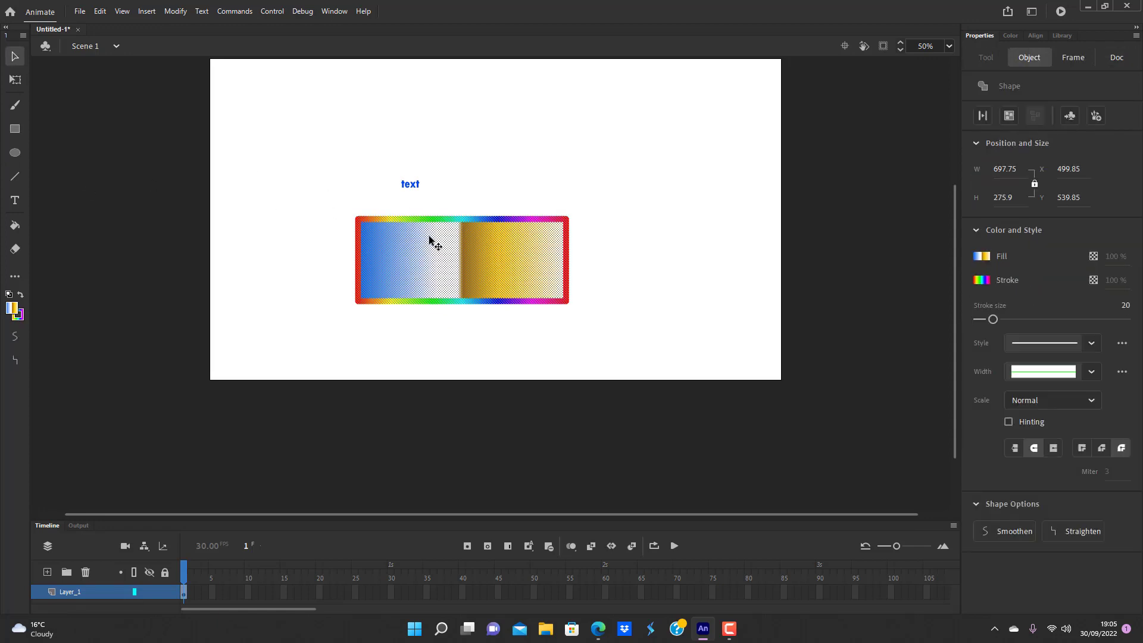
left_click(176, 12)
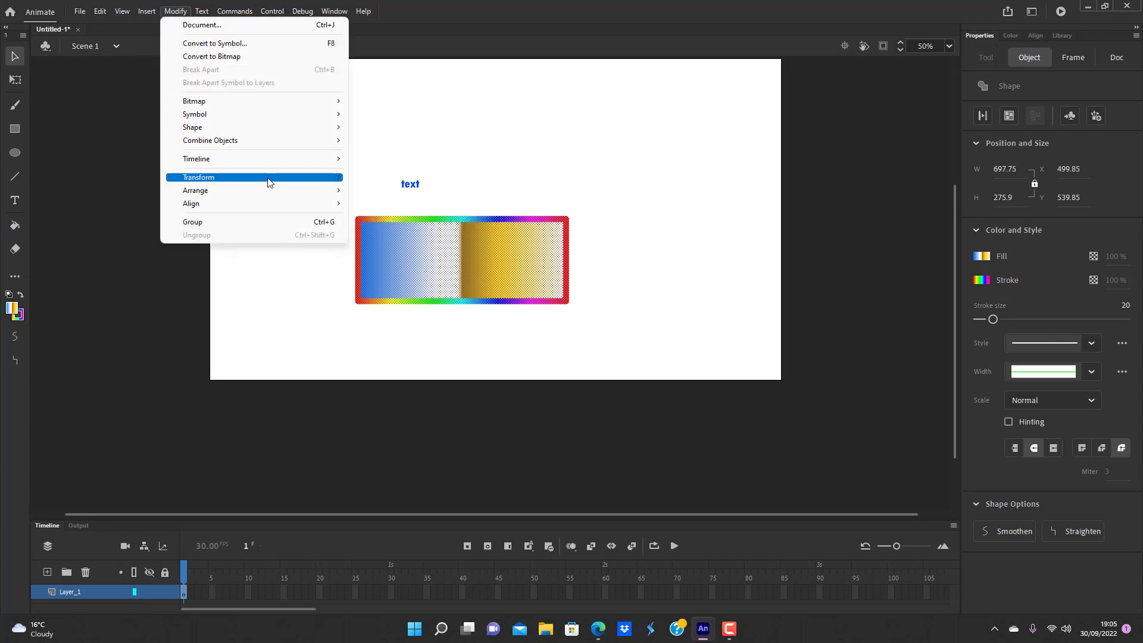
mouse_move(271, 180)
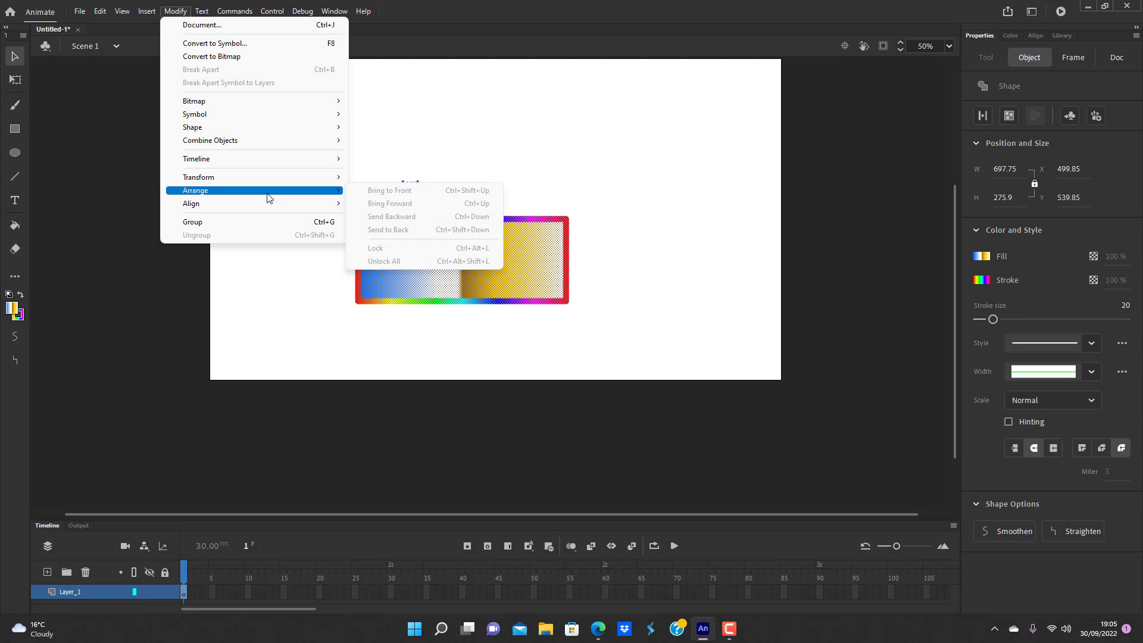
left_click(283, 311)
double_click(489, 262)
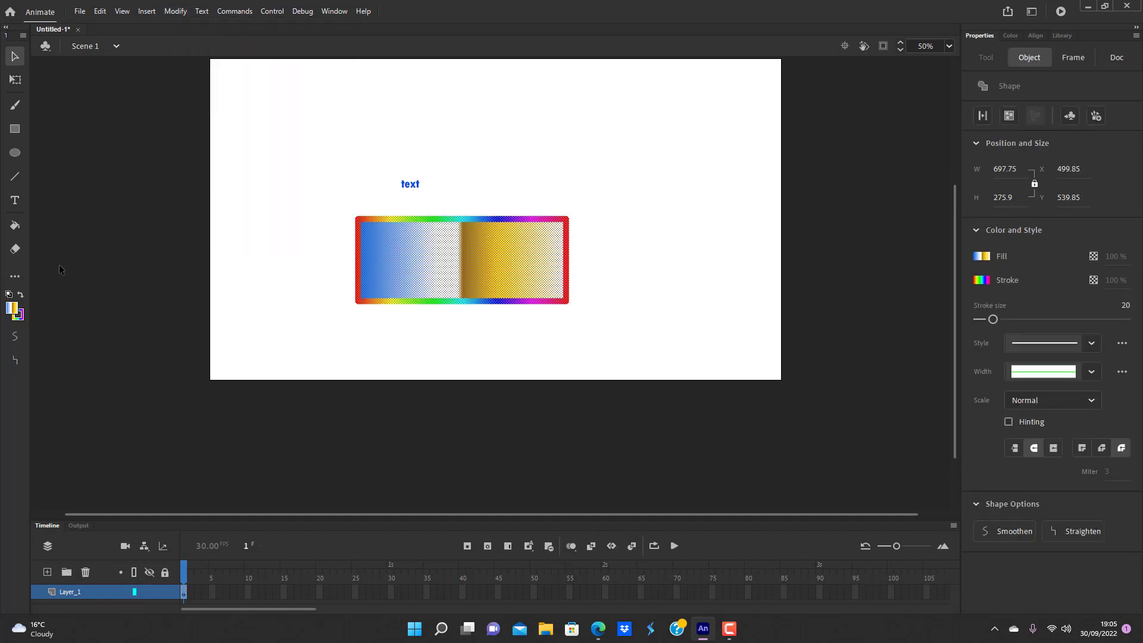
left_click(309, 331)
Convert the rectangle's fill and outline into a movie clip symbol named arrange_1.
double_click(425, 265)
key("F8")
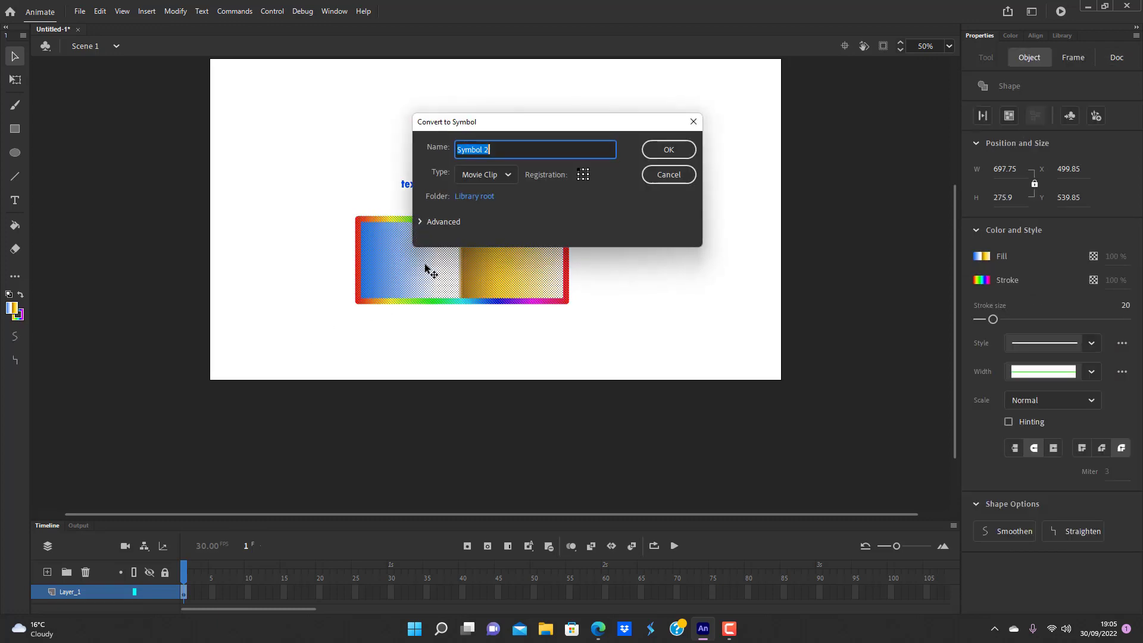
key("BackSpace")
type("arrange_1")
key("Return")
Duplicate the arrange_1 symbol under the name arrange_1 copy.
right_click(426, 266)
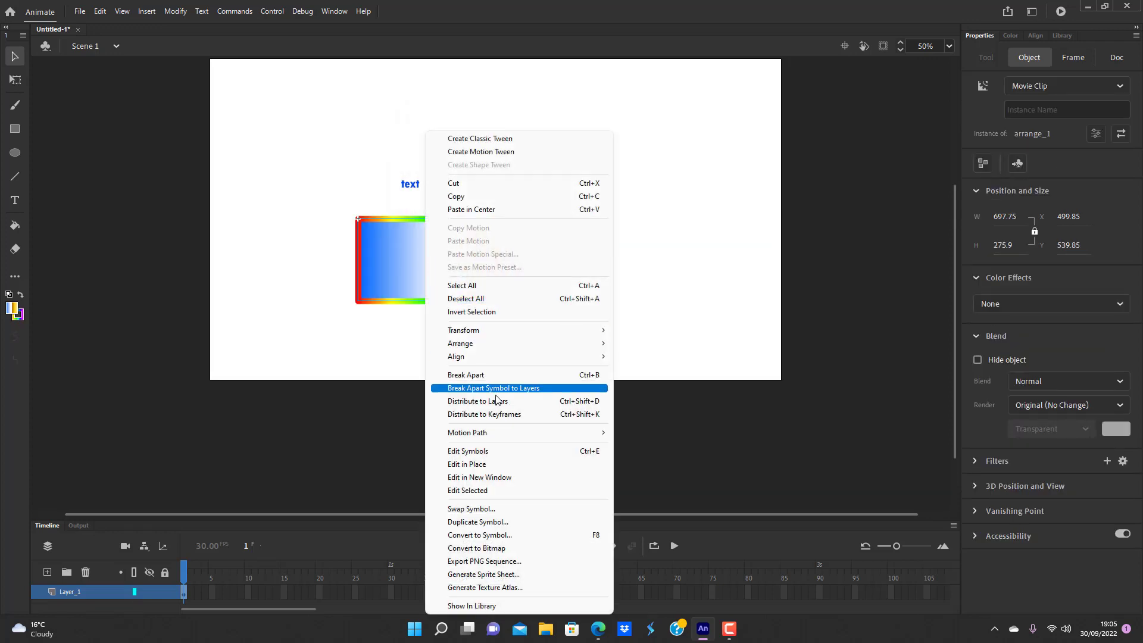
left_click(501, 522)
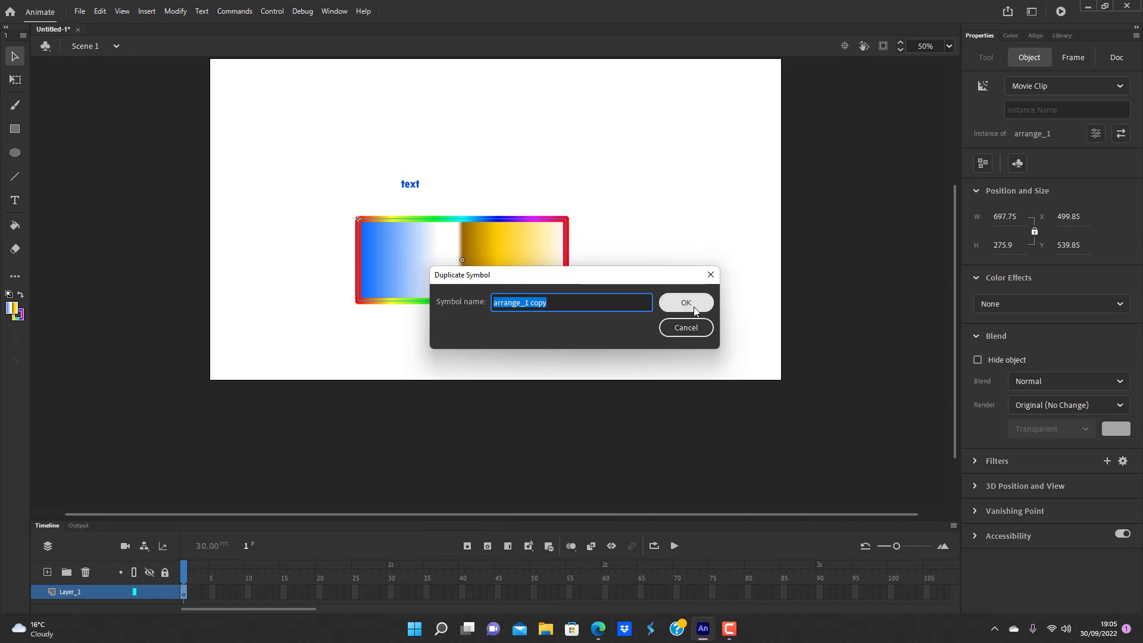
left_click(690, 302)
Shift the duplicated rectangle down and to the right, and return from editing arrange_1 copy to Scene 1.
left_click_drag(534, 265, 554, 282)
double_click(652, 152)
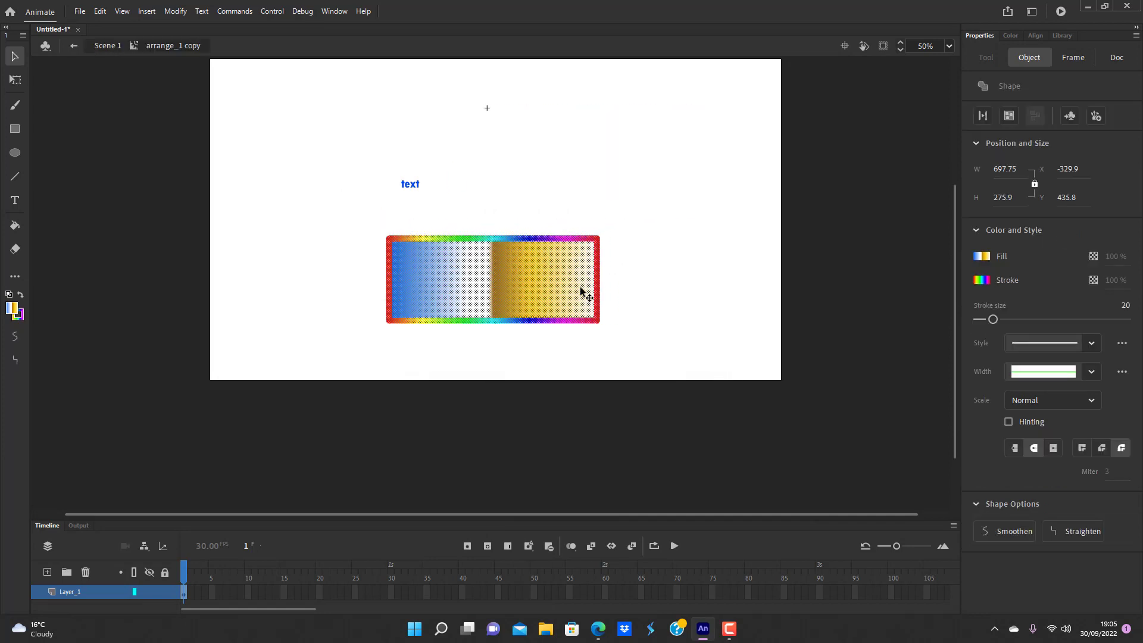
left_click(652, 262)
double_click(653, 262)
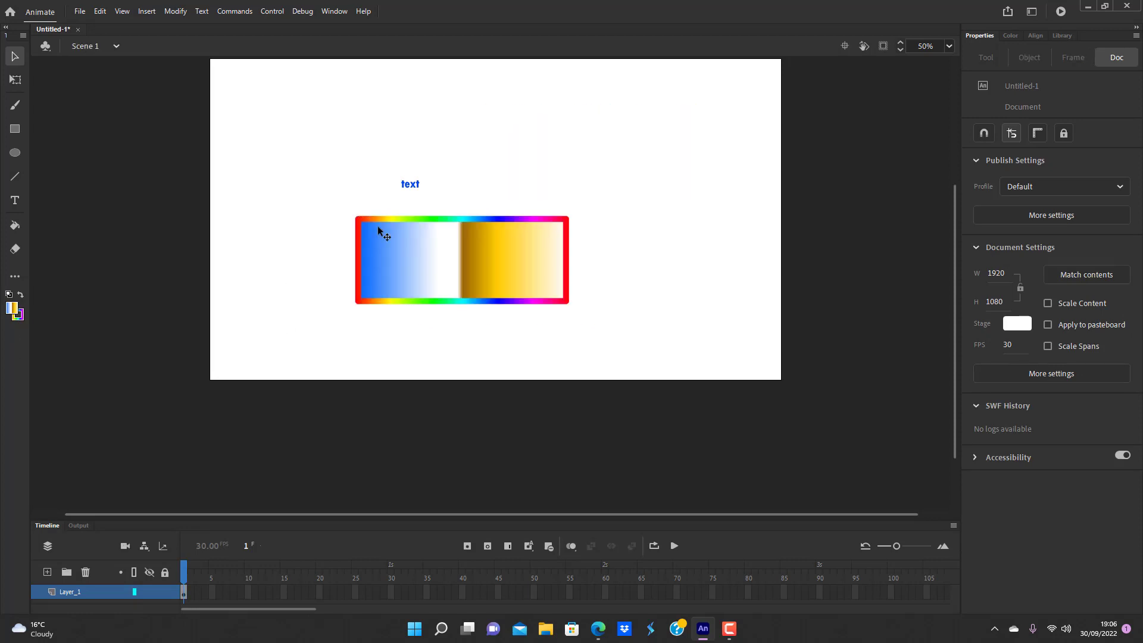
Move the gradient rectangle with its outline up and to the right, beside the text, and deselect it.
left_click_drag(495, 264, 612, 155)
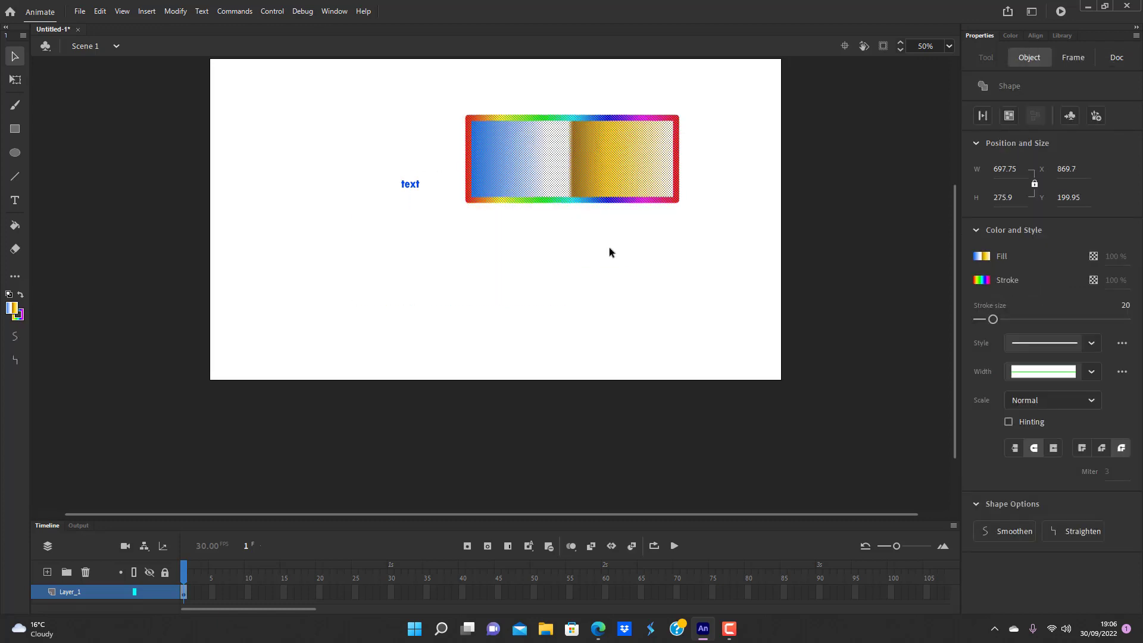
left_click(655, 298)
left_click(14, 128)
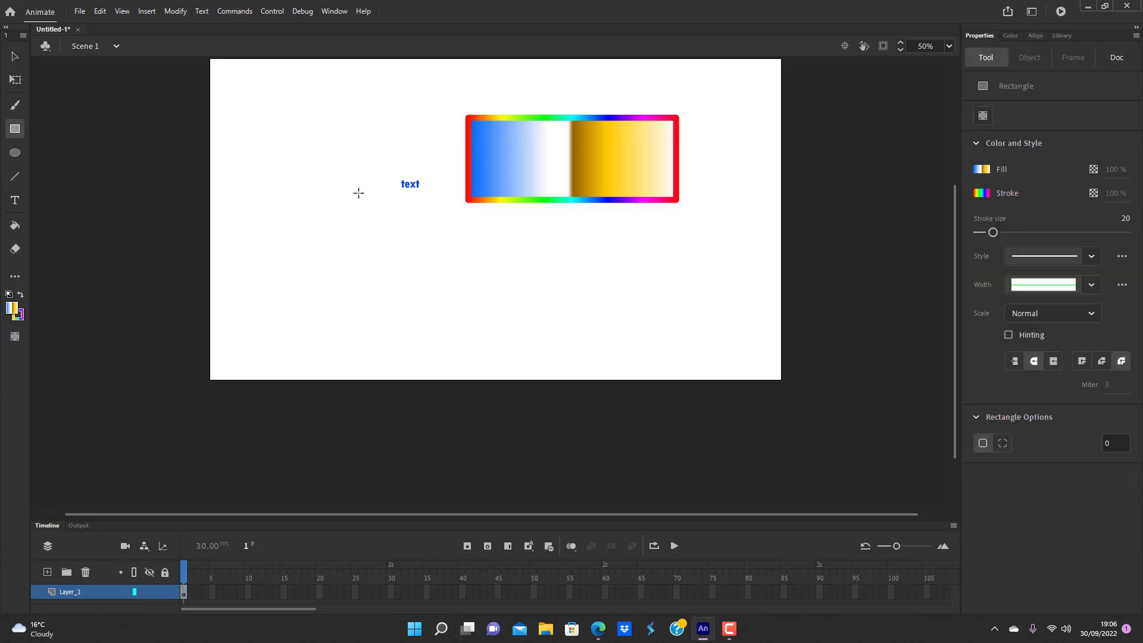
left_click(15, 56)
left_click(571, 138)
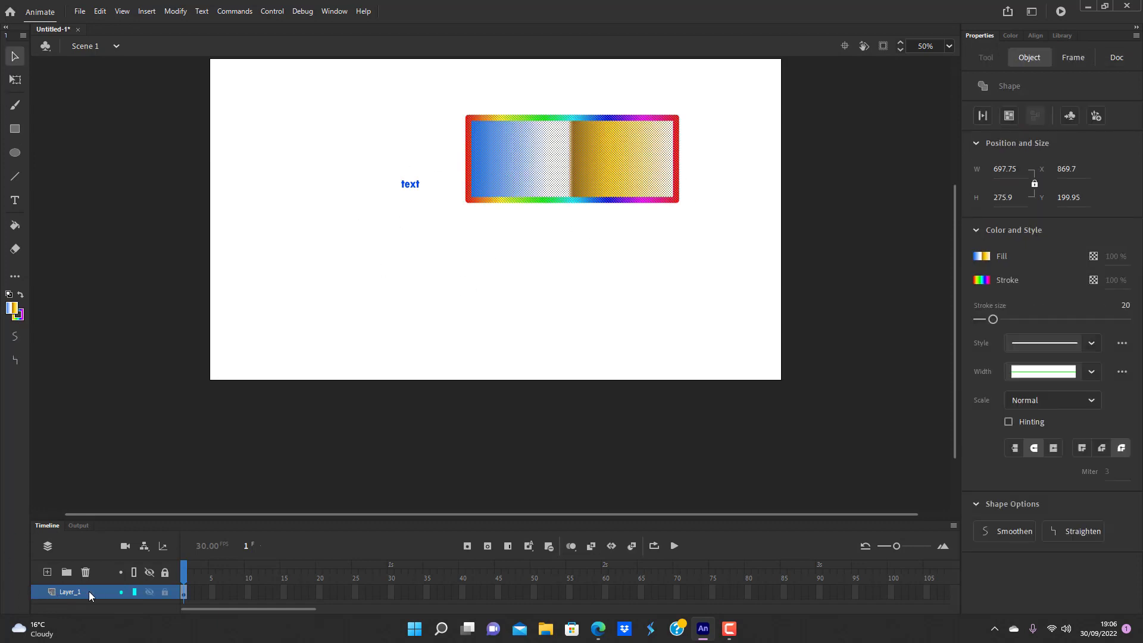
left_click(43, 571)
scroll(112, 573, "down", 2)
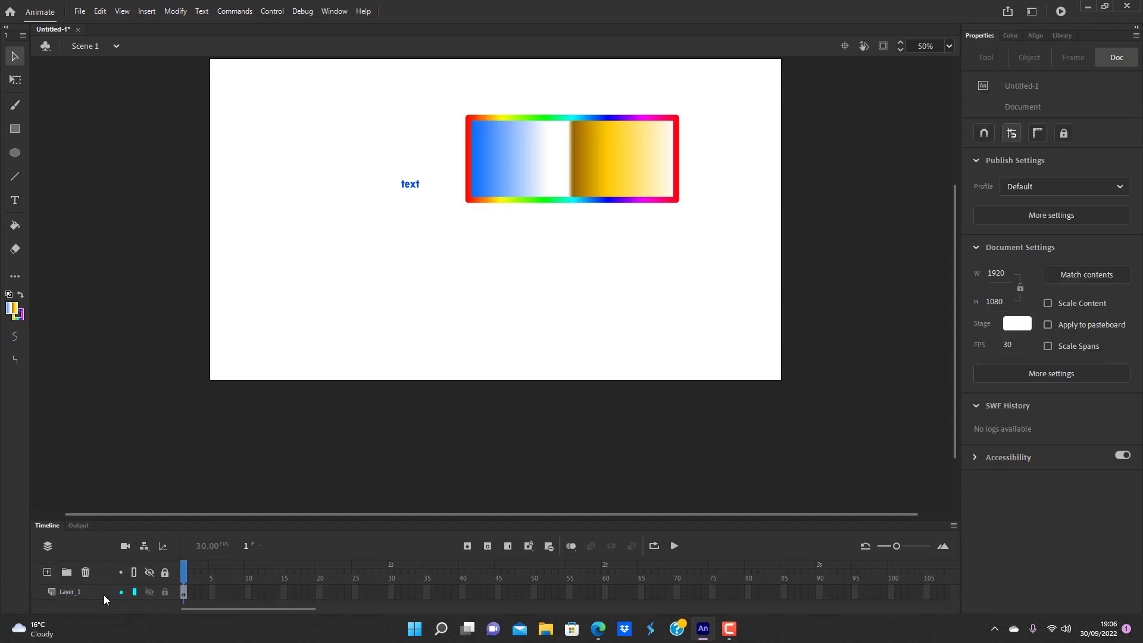
scroll(108, 594, "up", 1)
scroll(104, 595, "down", 1)
Place a copy of the outlined rectangle directly below it and convert the copy into a movie clip with the default name.
left_click(540, 158)
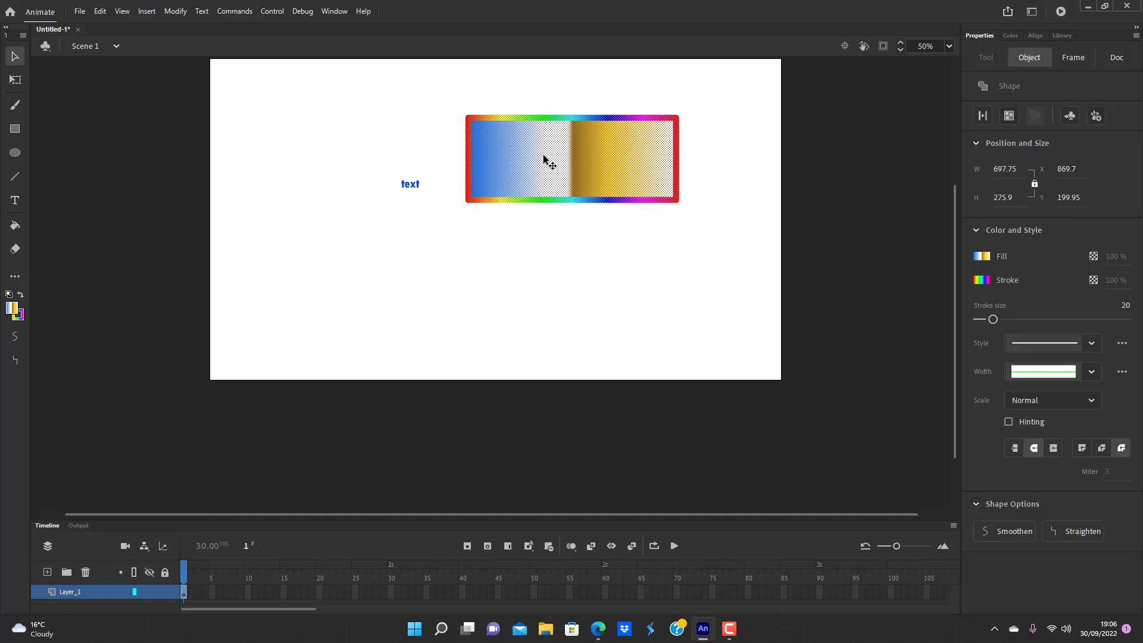
left_click_drag(546, 145, 534, 249)
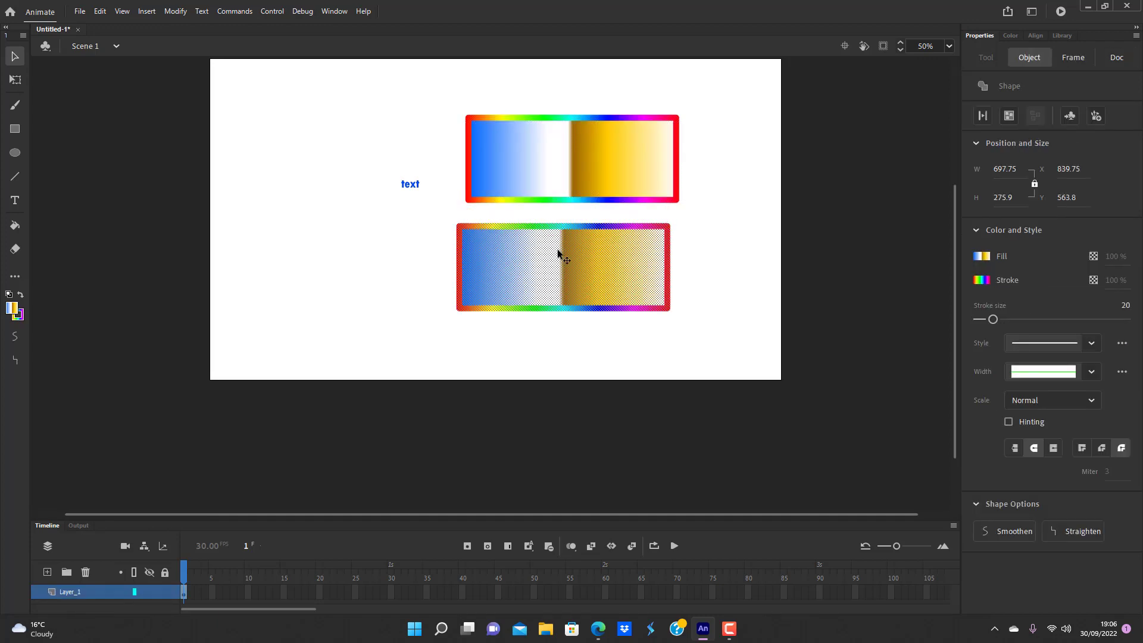
key("F8")
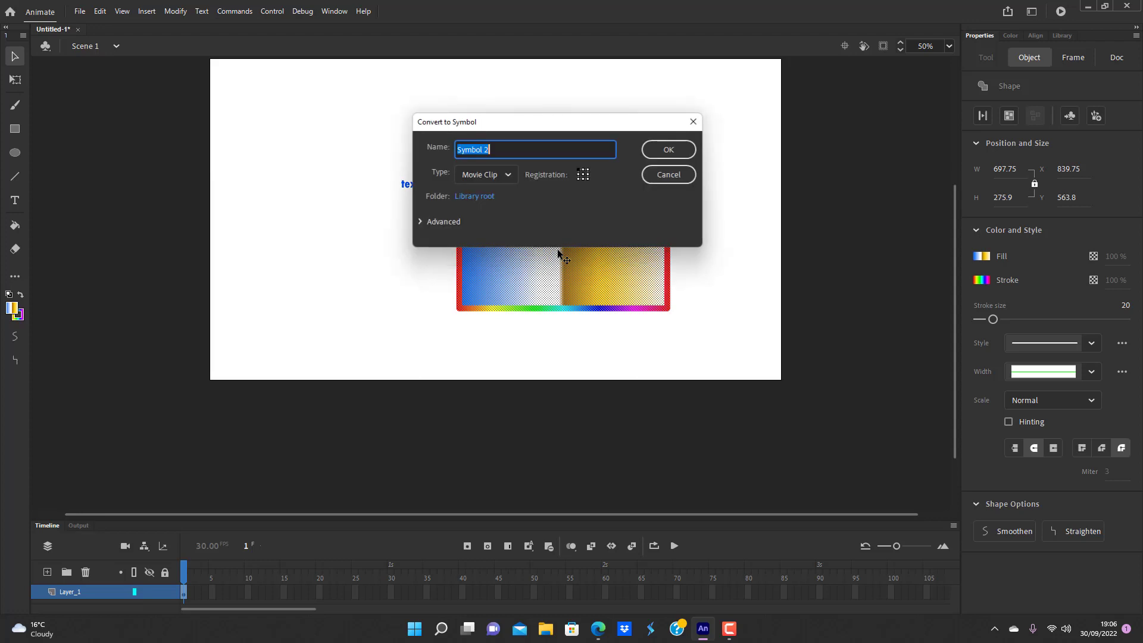
key("Return")
Convert only the fill of the upper rectangle into a movie clip symbol named the.
left_click(594, 162)
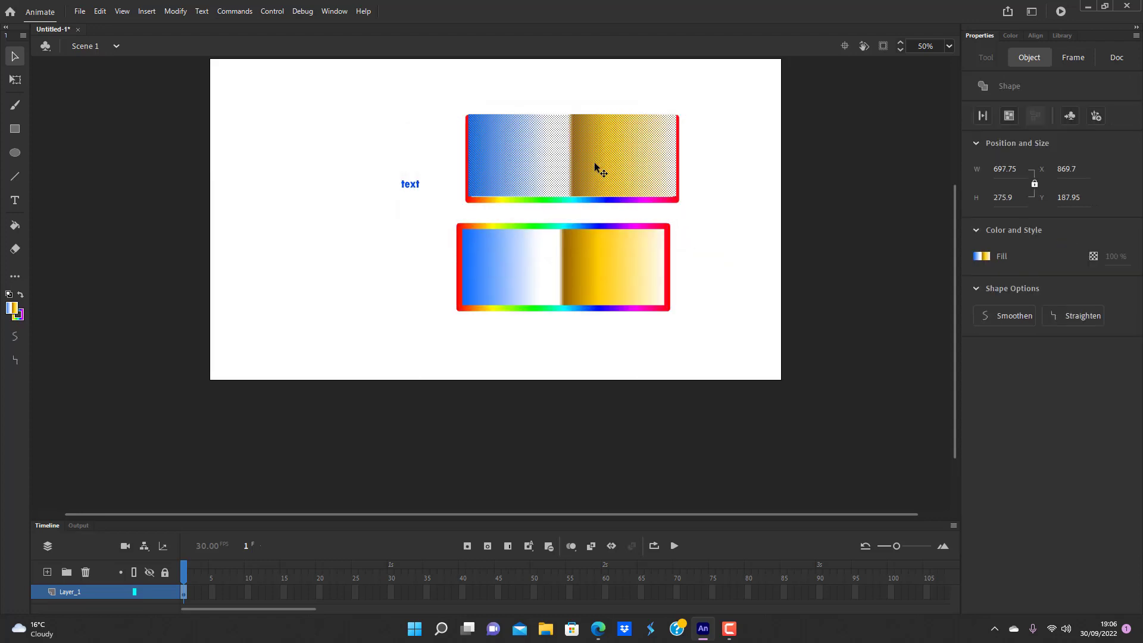
key("F8")
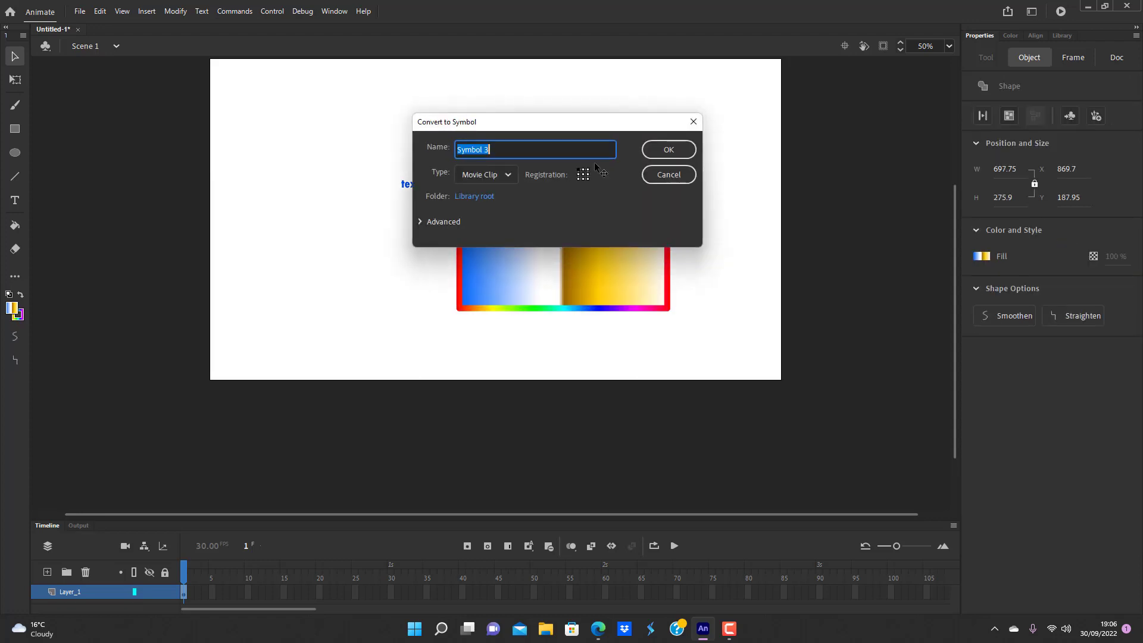
key("BackSpace")
type("the")
key("Return")
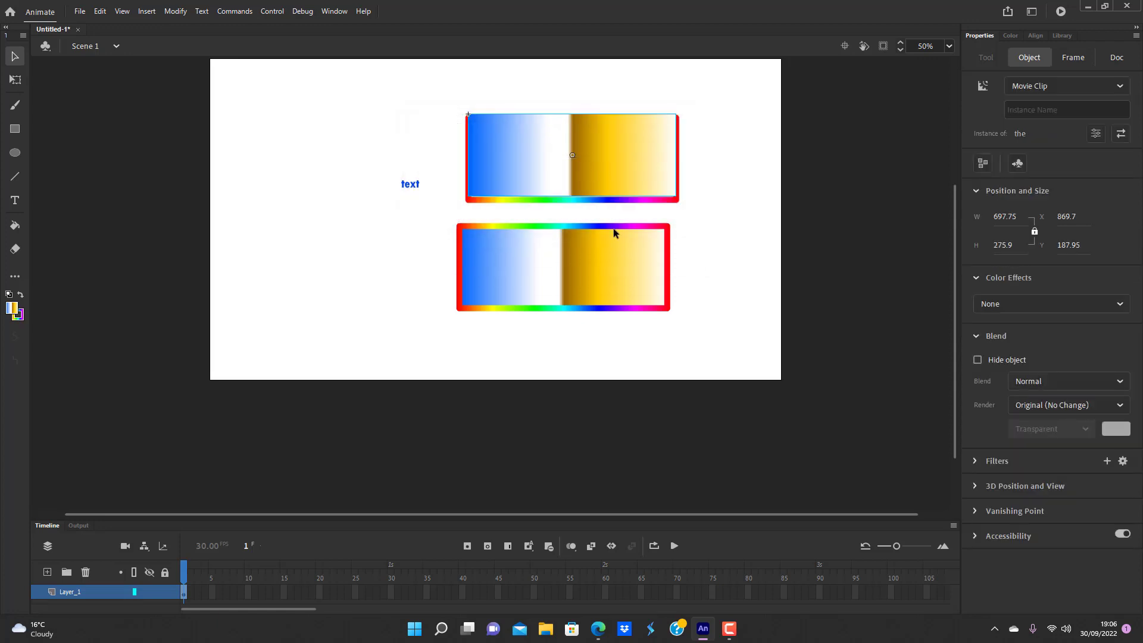
Move the outlined movie clip over the upper rectangle, then send the fill-only clip to the back and return it to the front.
left_click_drag(608, 295, 621, 185)
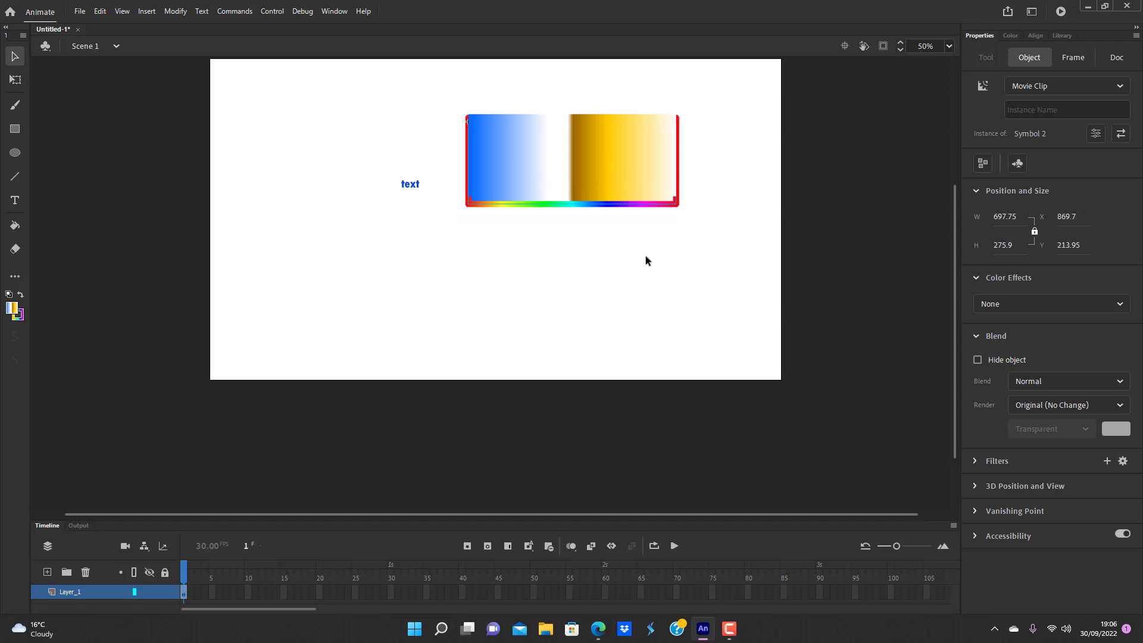
left_click(612, 159)
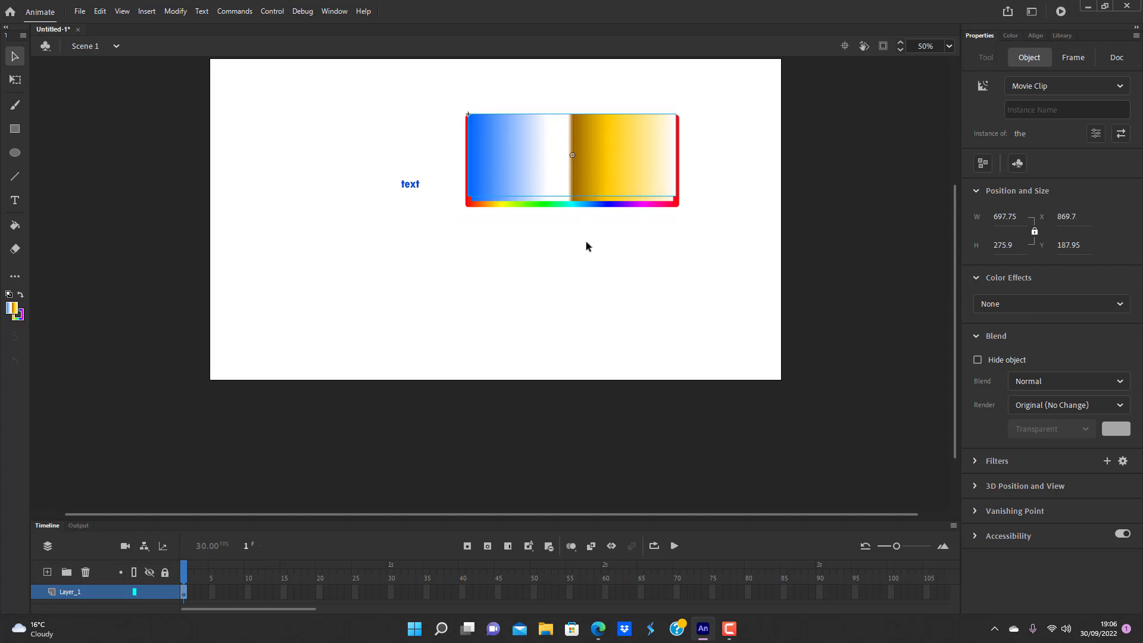
key("ctrl+shift+Down")
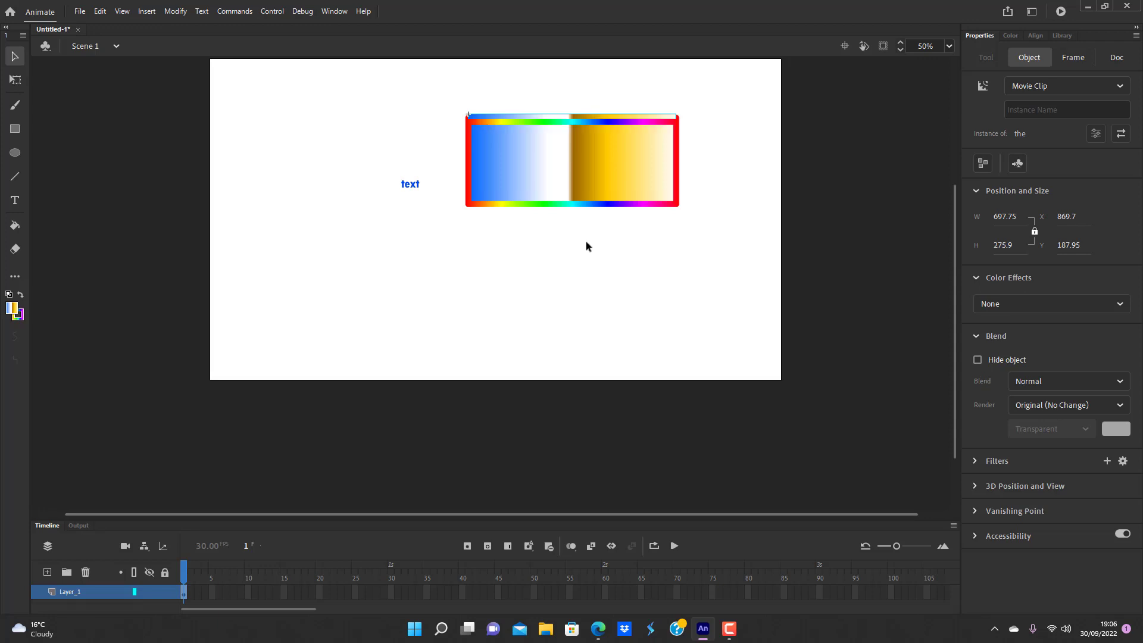
key("ctrl+shift+Up")
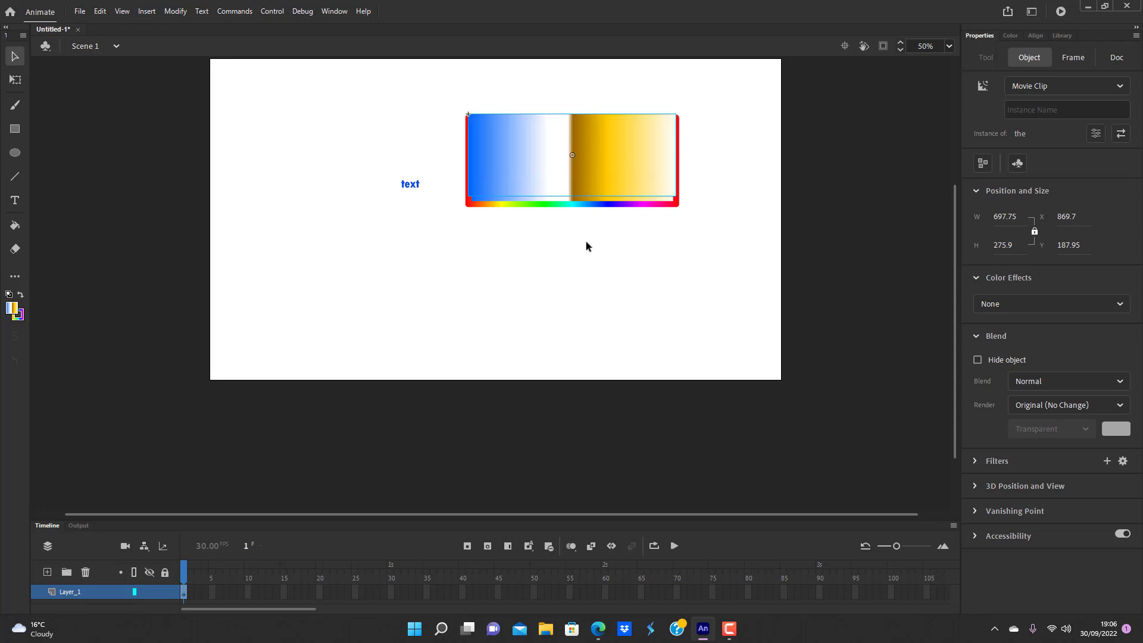
left_click(587, 246)
Nudge the fill-only movie clip slightly down and left, send it to the back, and bring it to the front again.
mouse_move(612, 149)
left_mouse_down()
mouse_move(605, 252)
mouse_move(606, 153)
left_mouse_up()
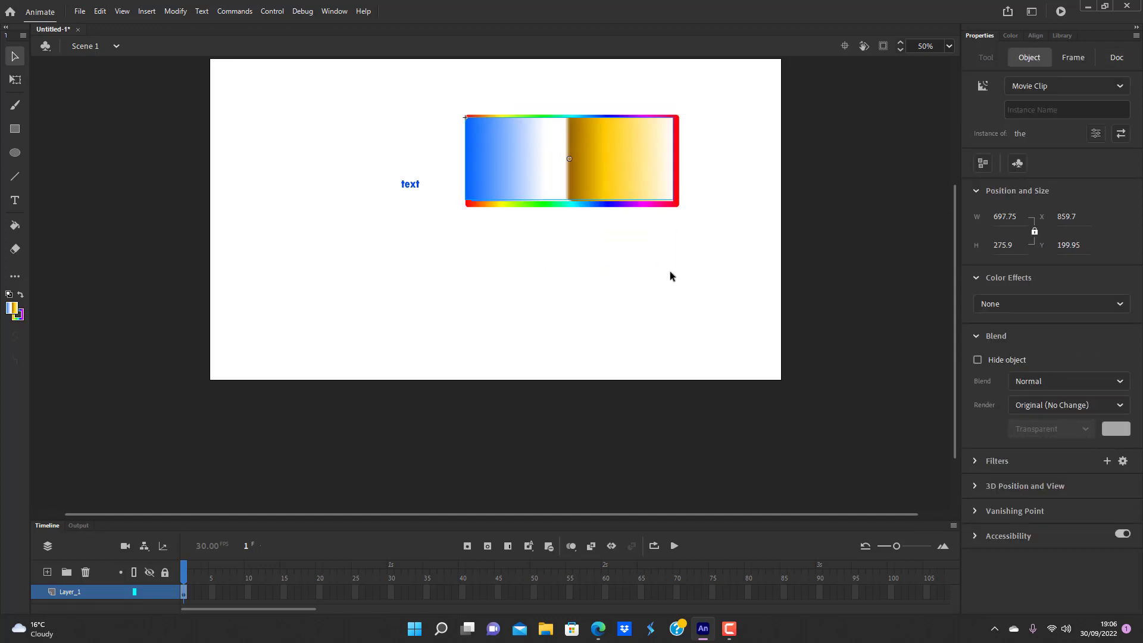
key("ctrl+shift+Down")
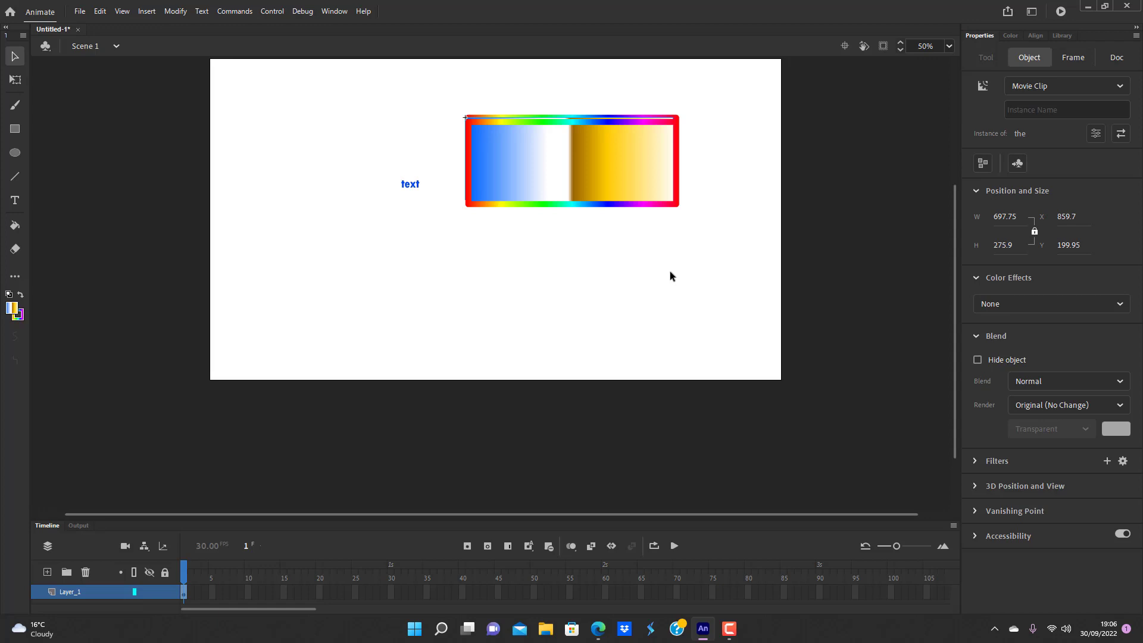
key("ctrl+shift+Up")
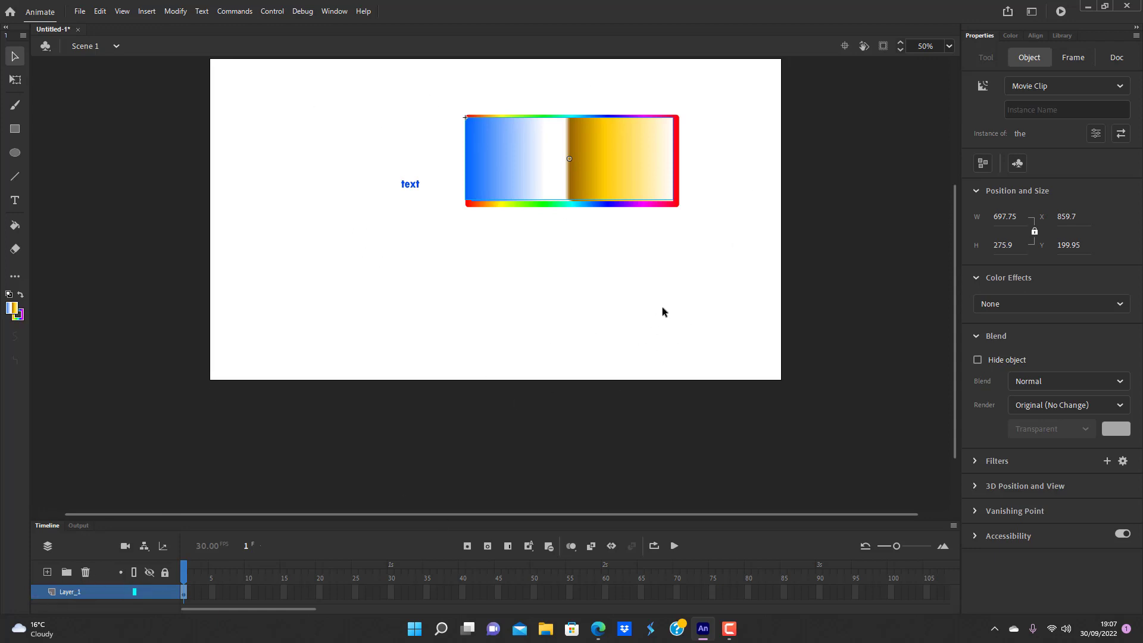
Move the fill-only movie clip so it partly overlaps the text and the outlined rectangle's lower left, and send it to the back.
left_click_drag(592, 161, 459, 294)
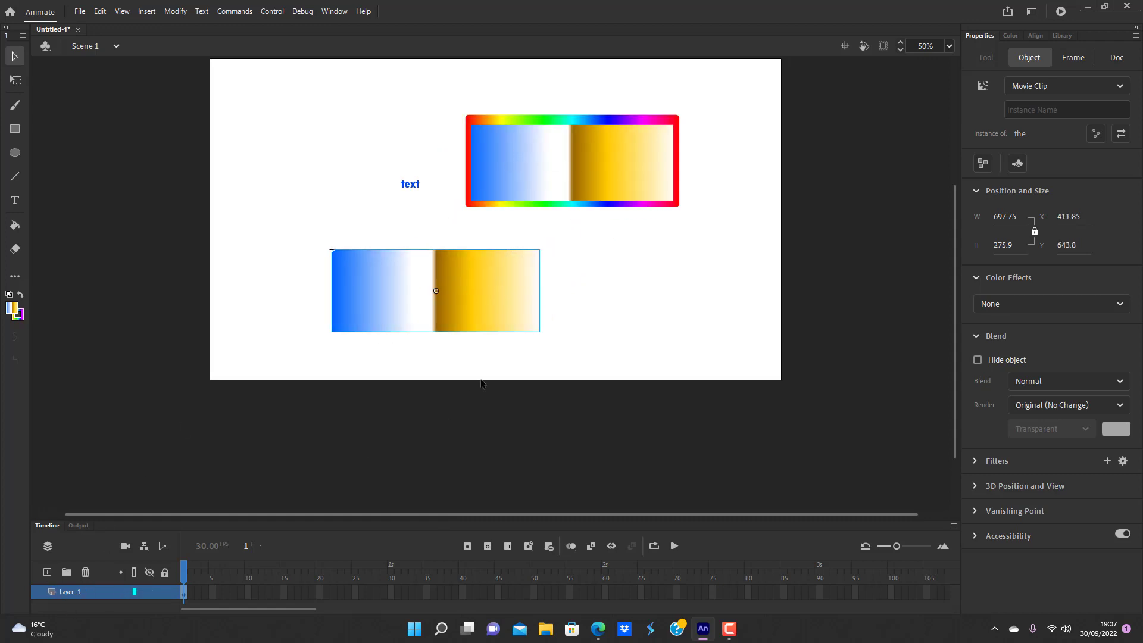
left_click_drag(471, 310, 513, 208)
key("ctrl+shift+Down")
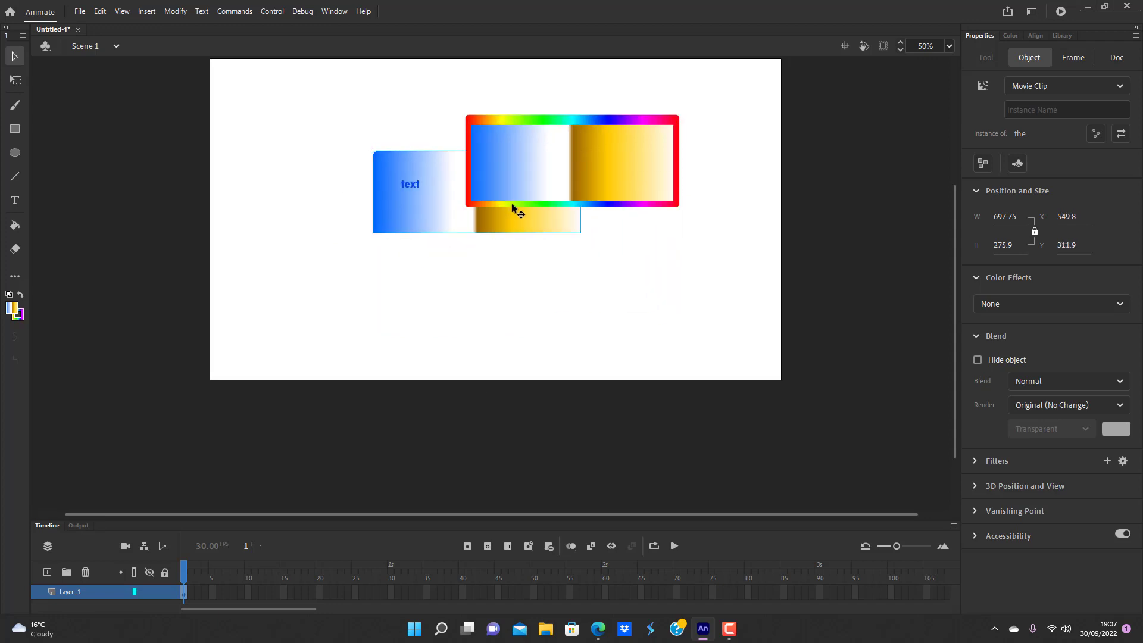
left_click(511, 278)
Bring the fill-only movie clip forward two levels, above the text and the outlined rectangle, and deselect it.
left_click(176, 12)
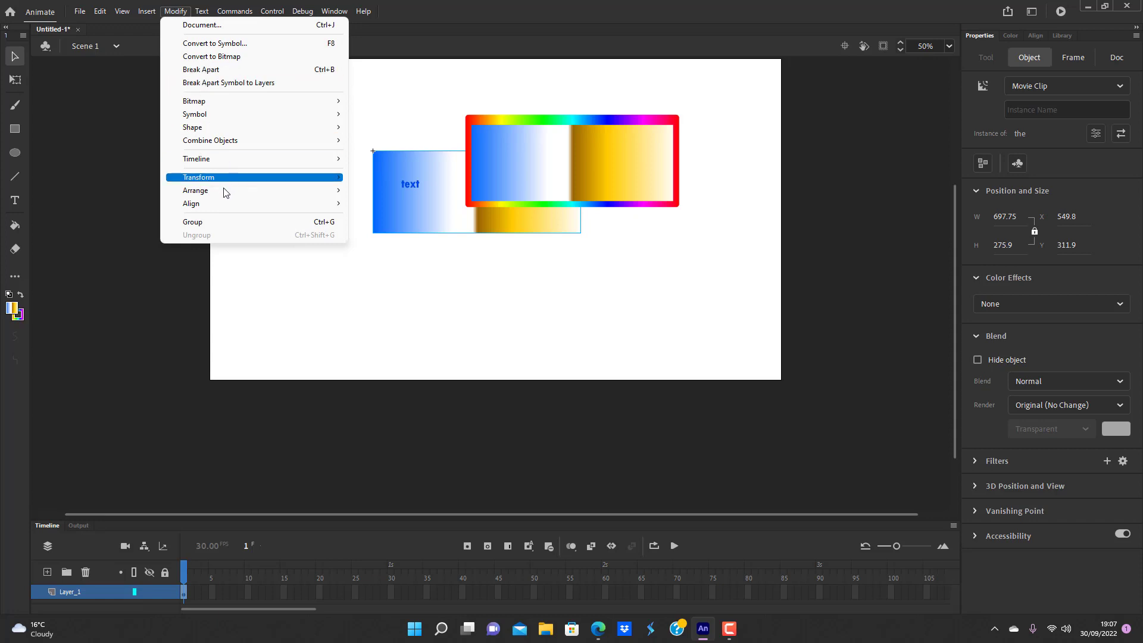
mouse_move(196, 190)
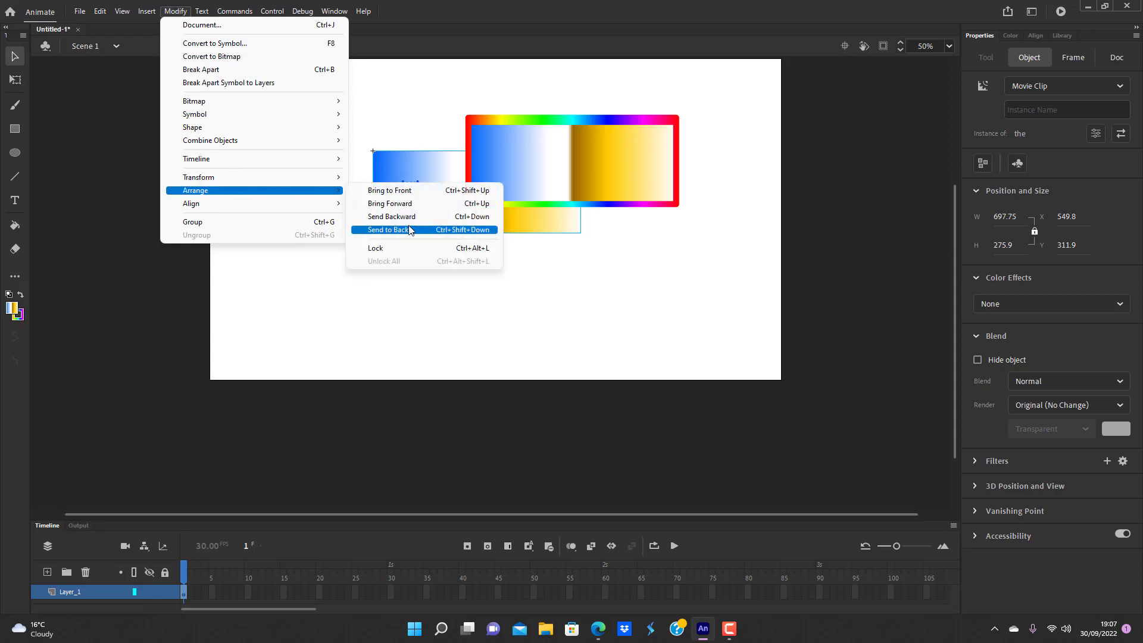
left_click(408, 204)
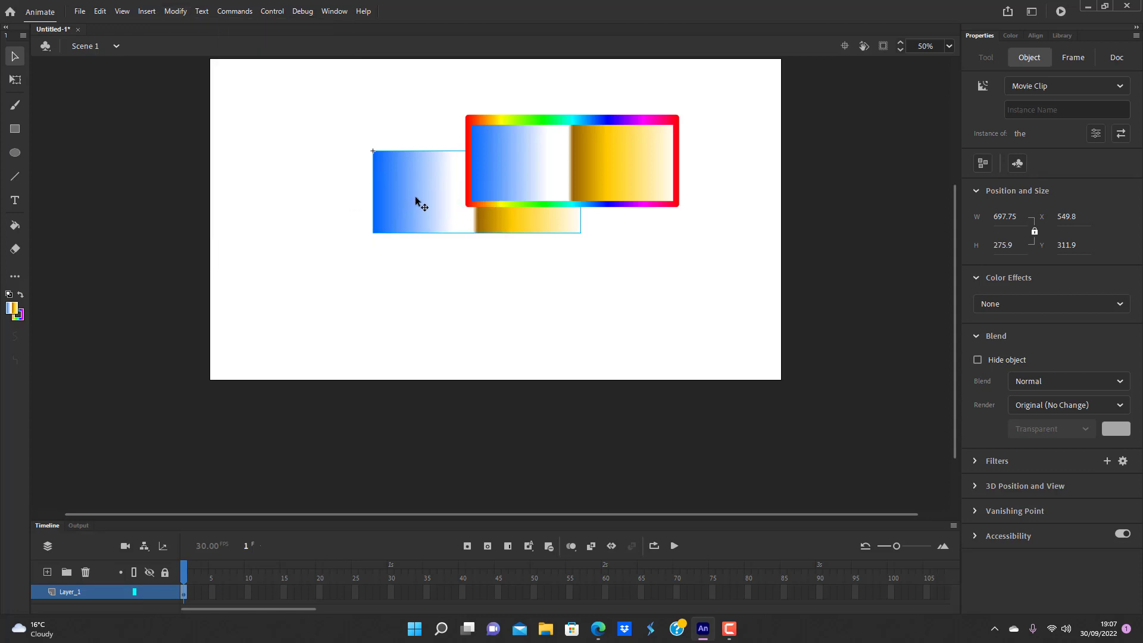
left_click(173, 13)
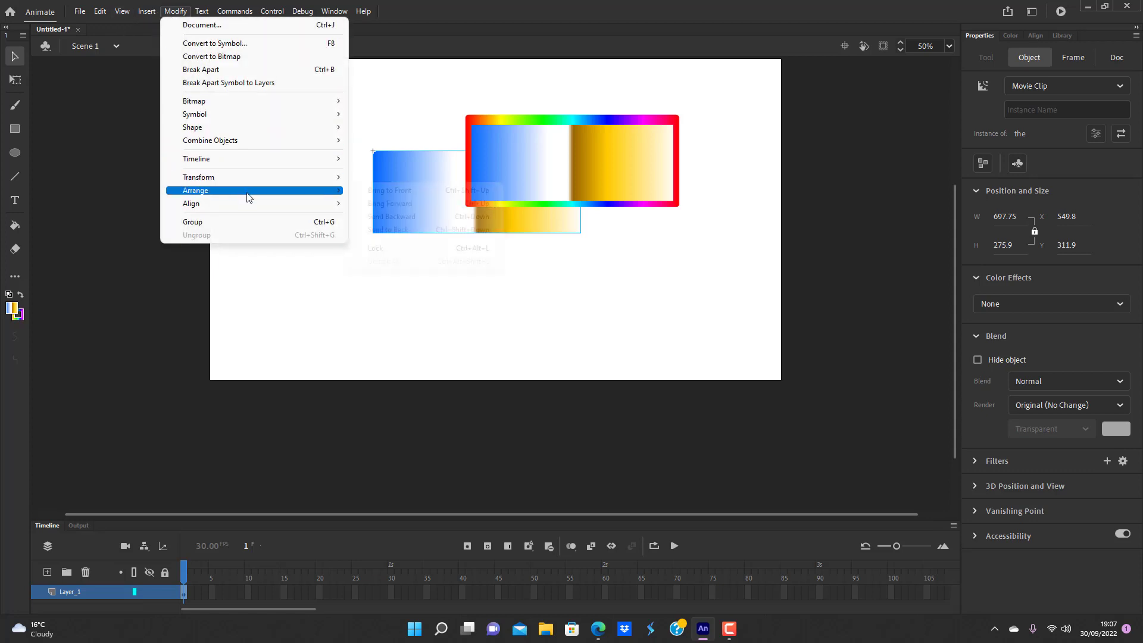
mouse_move(250, 192)
left_click(382, 205)
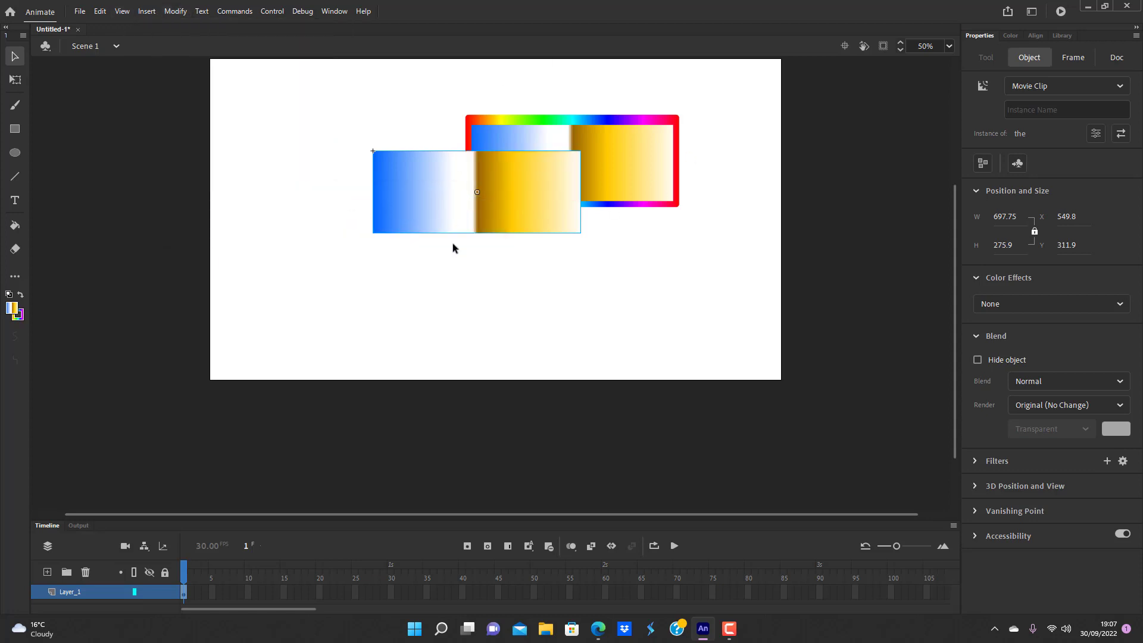
left_click(271, 196)
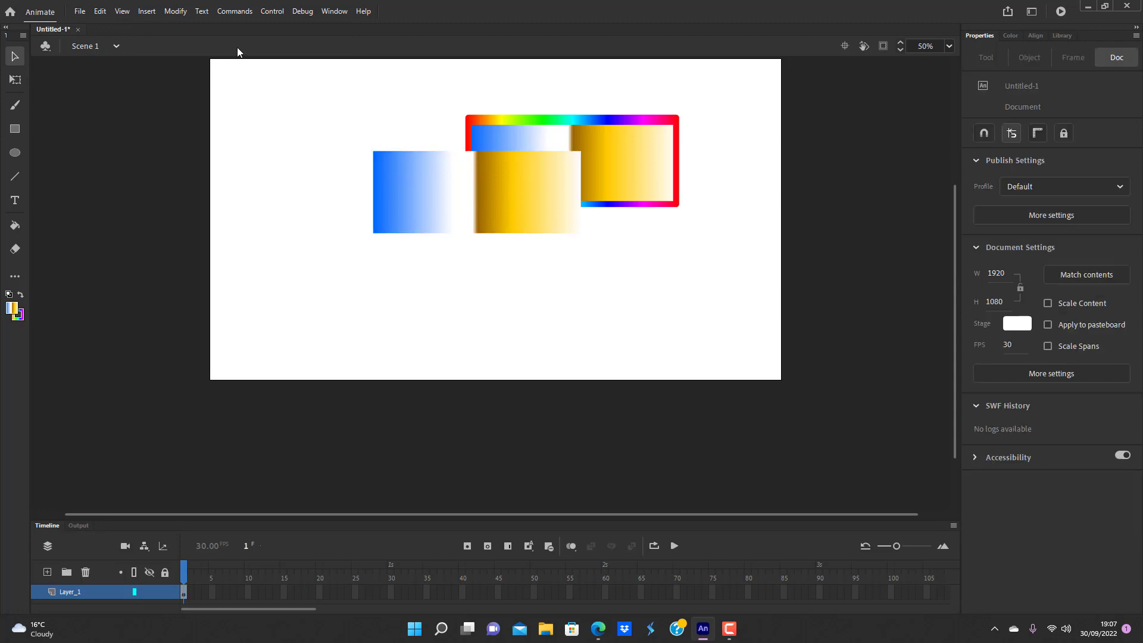
left_click(202, 14)
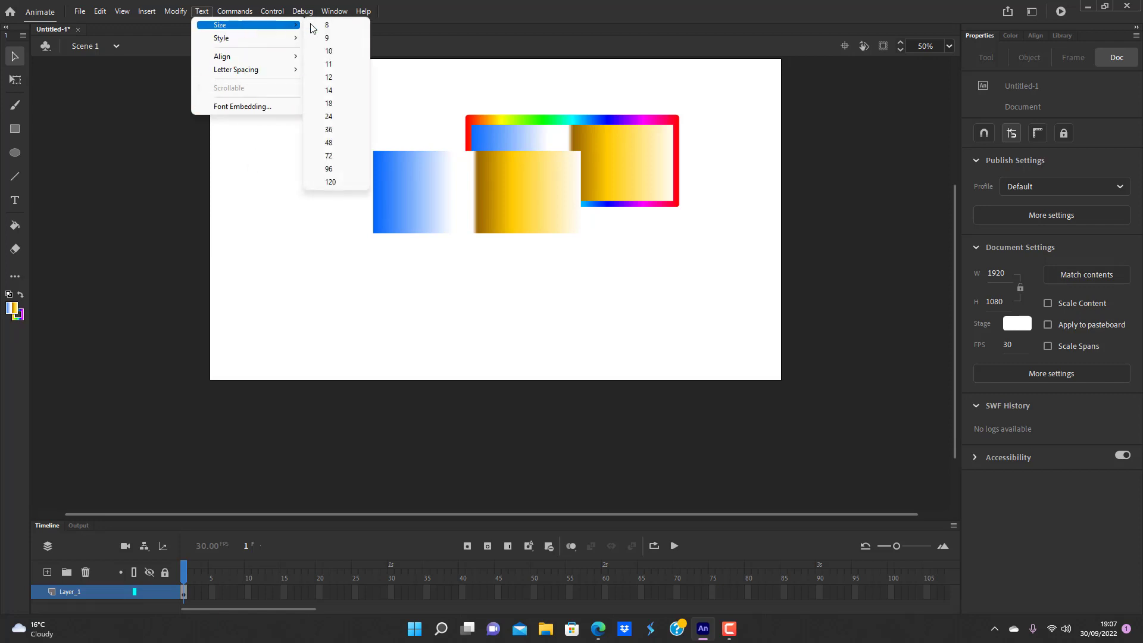
mouse_move(286, 38)
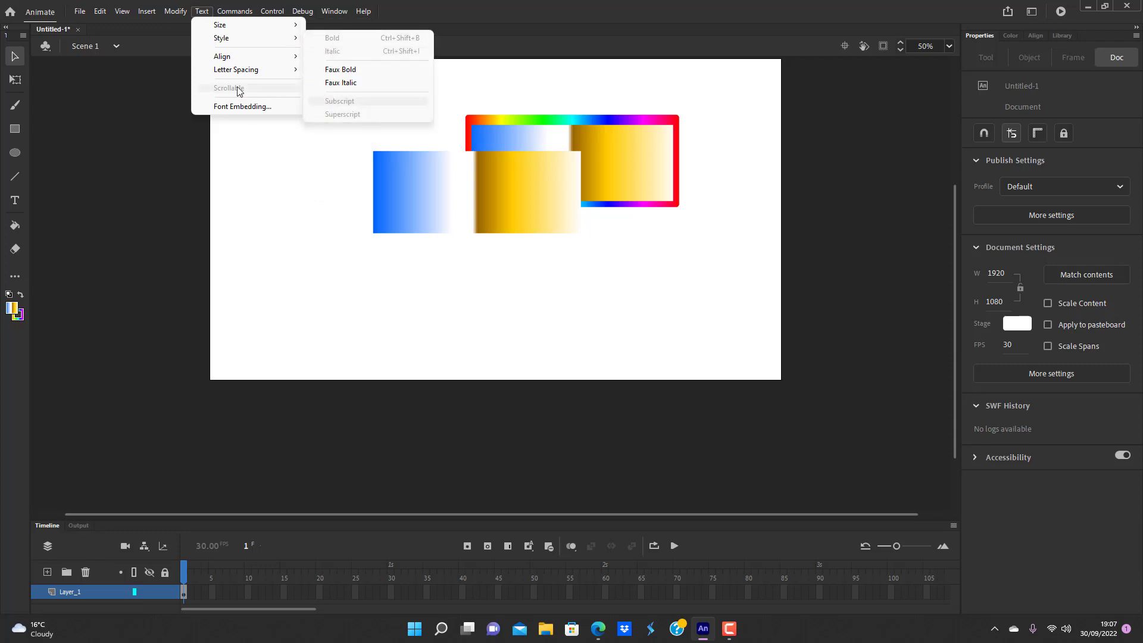
mouse_move(242, 60)
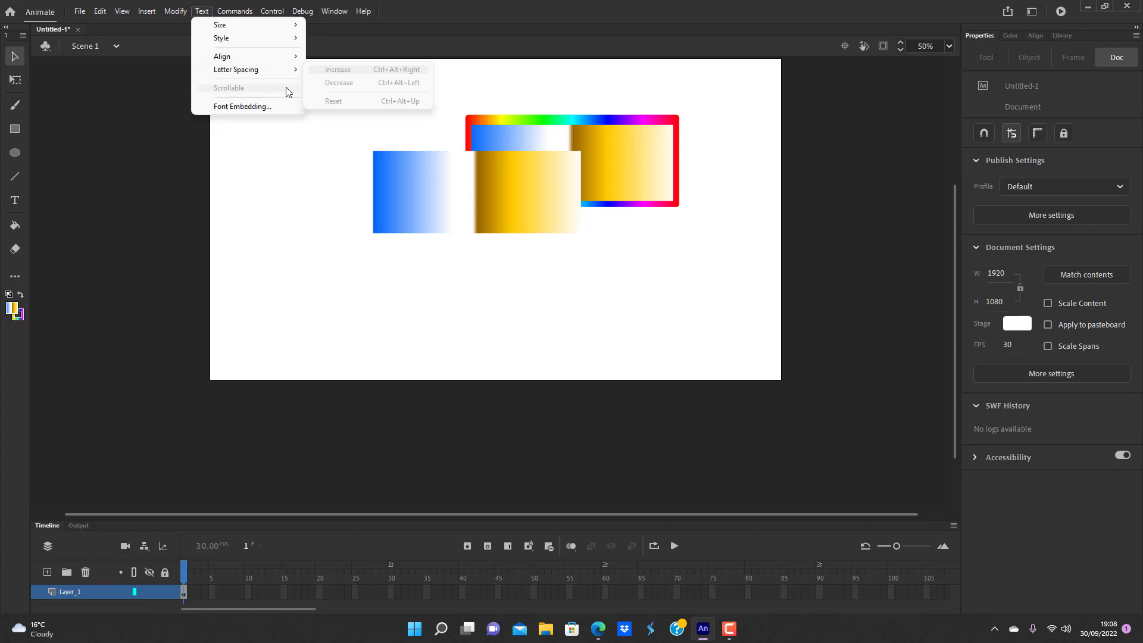
left_click(279, 196)
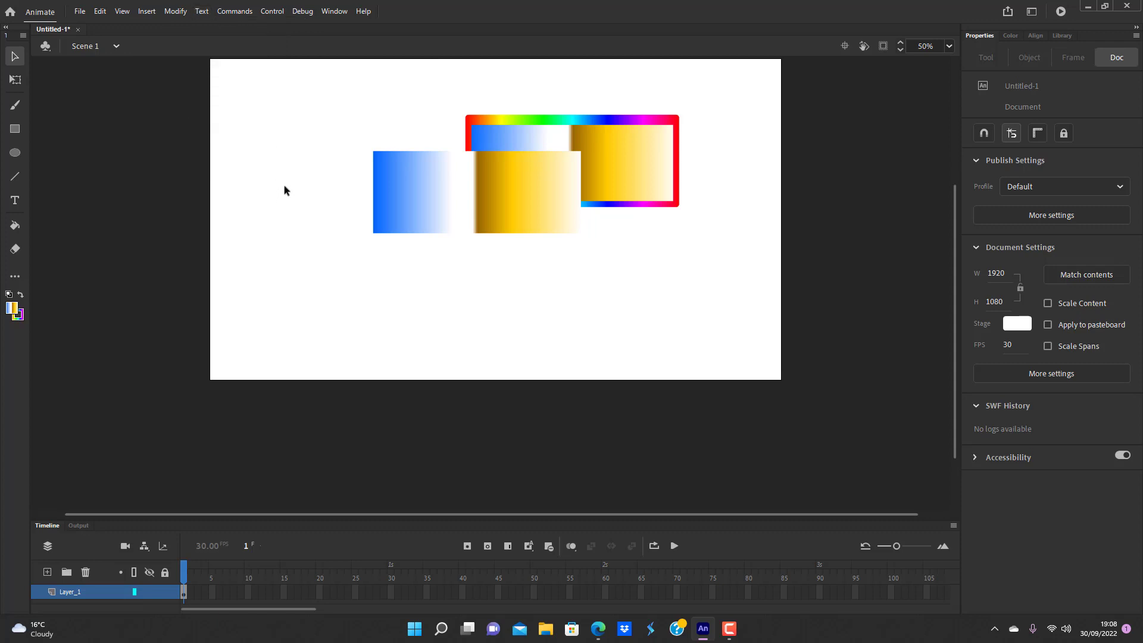